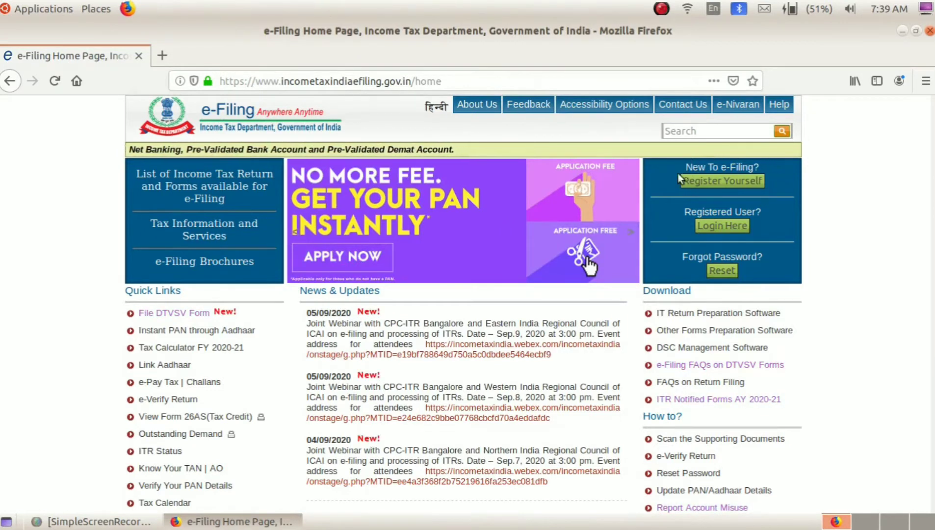
Log in to the taxpayer account with the user ID, password and the displayed captcha code.
click(730, 226)
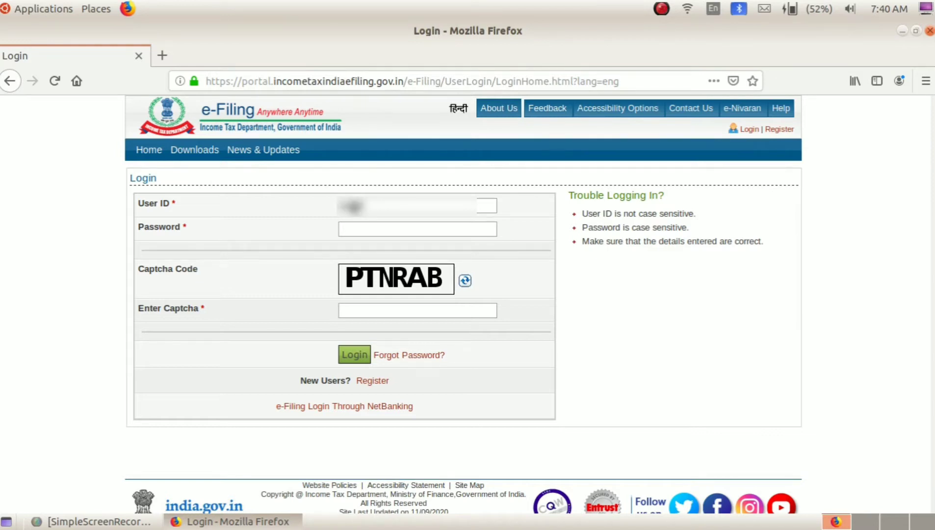
text(••)
click(378, 232)
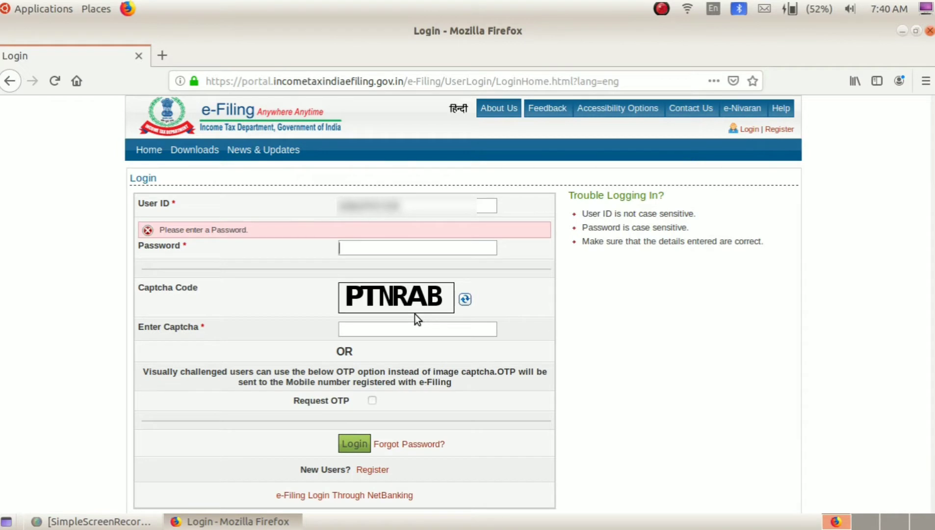
text(••••••••••••)
click(358, 330)
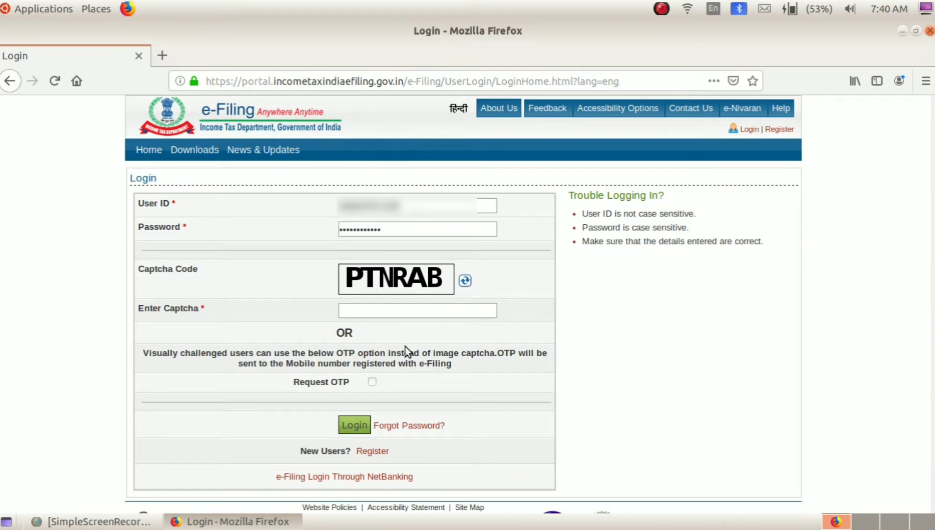
text(PTNRAB)
key(Right)
click(356, 429)
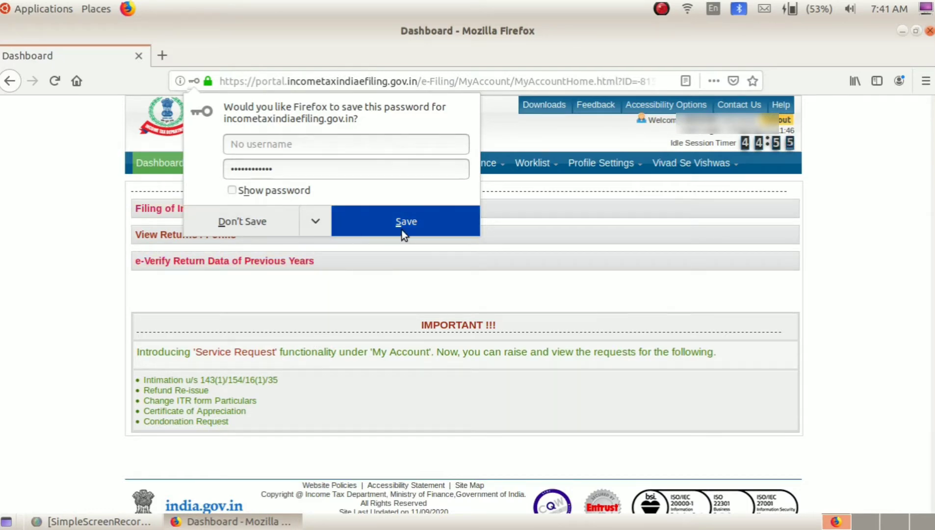
Decline Firefox's save-password prompt and go to Filing of Income Tax Return from the Dashboard.
click(242, 227)
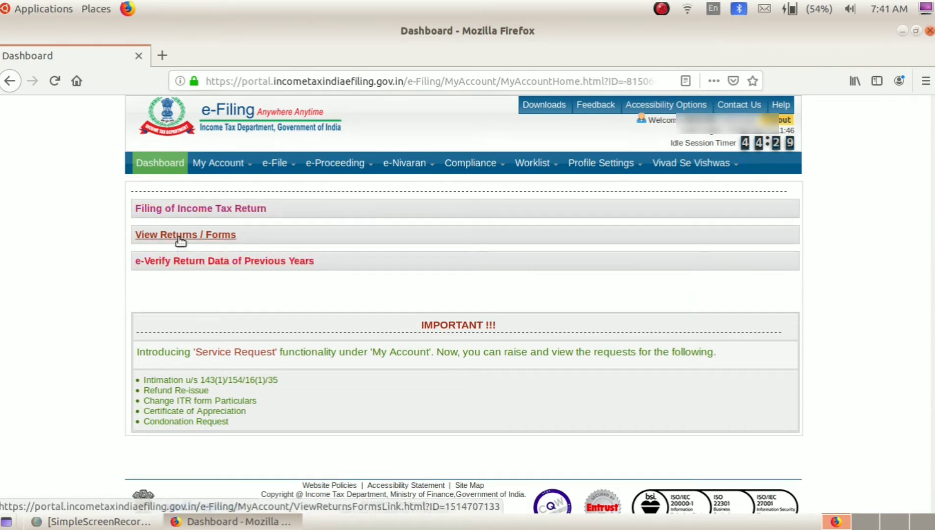
click(156, 211)
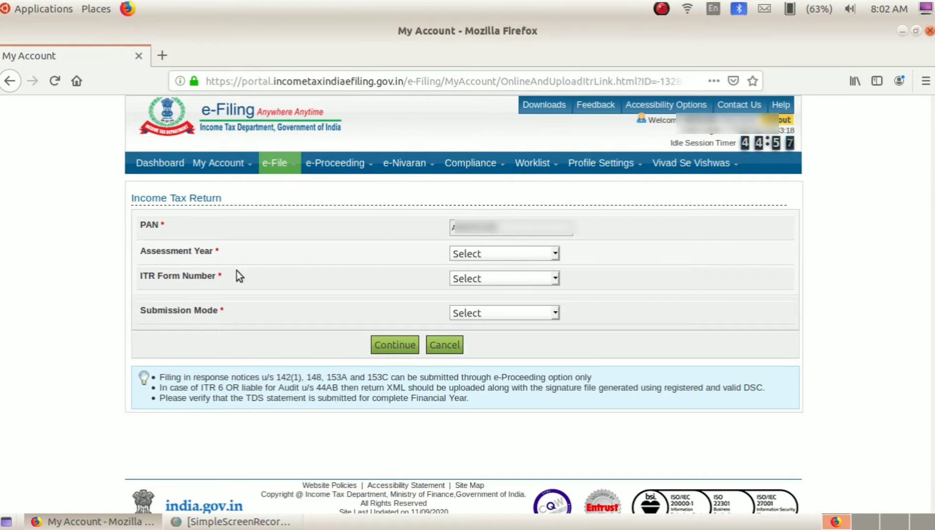
Select assessment year 2020-21, ITR-1, Original/Revised Return, and Prepare and Submit Online.
click(486, 255)
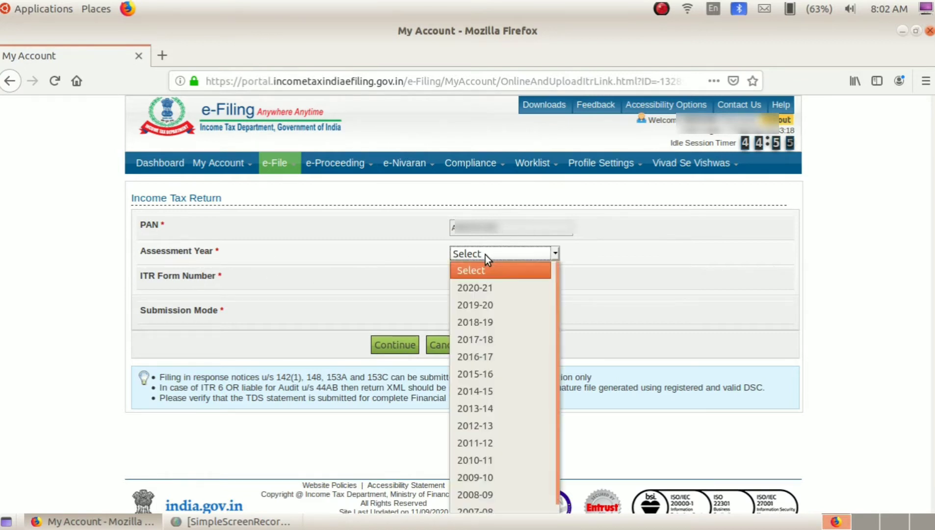
click(492, 291)
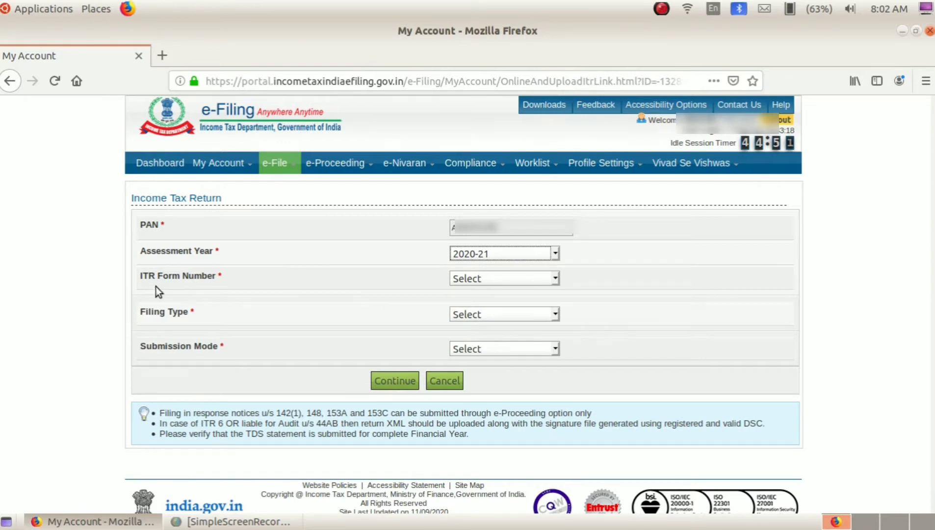
click(469, 280)
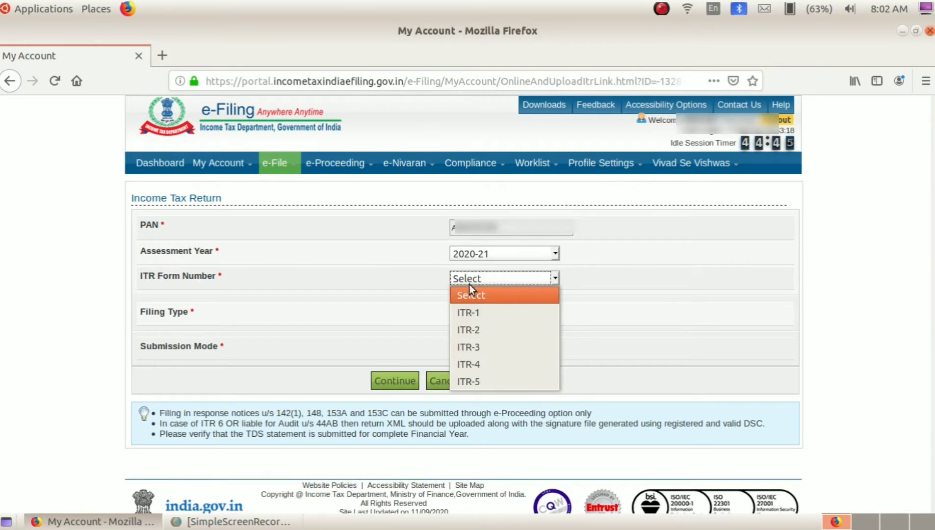
click(477, 315)
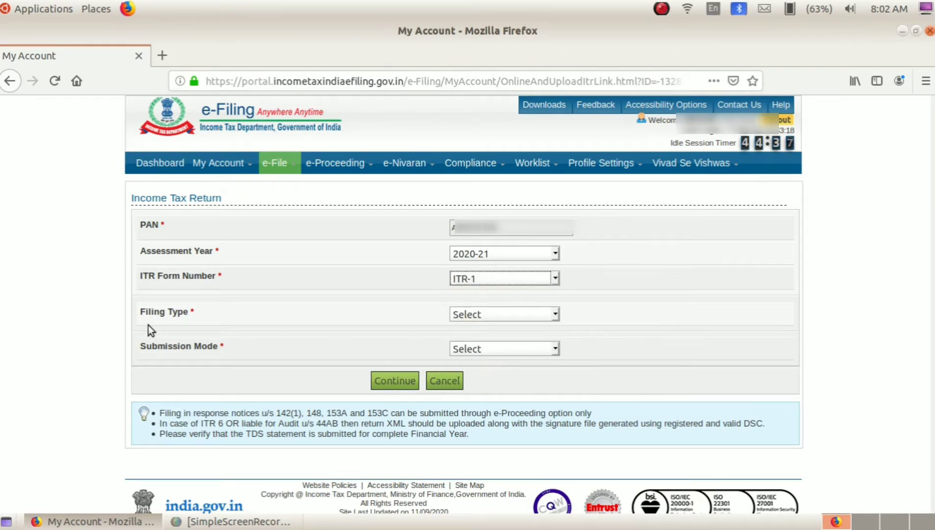
click(481, 318)
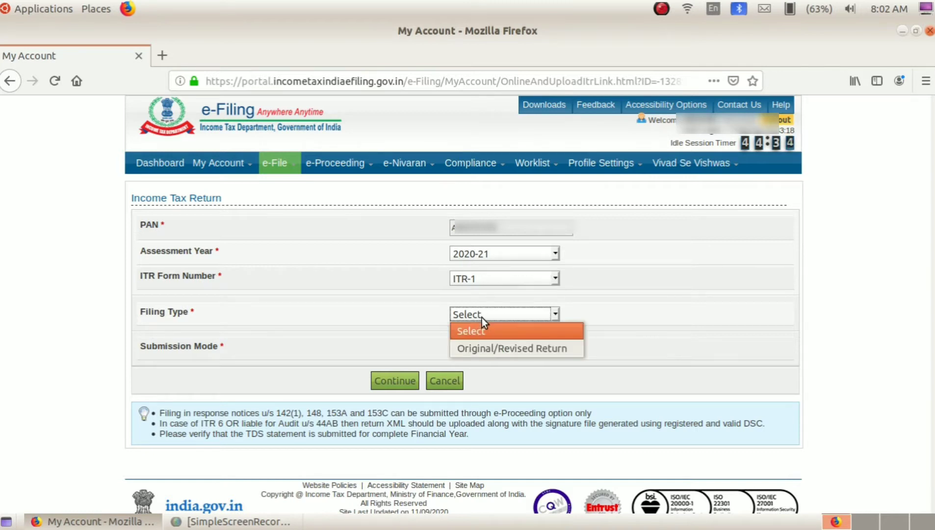
click(491, 350)
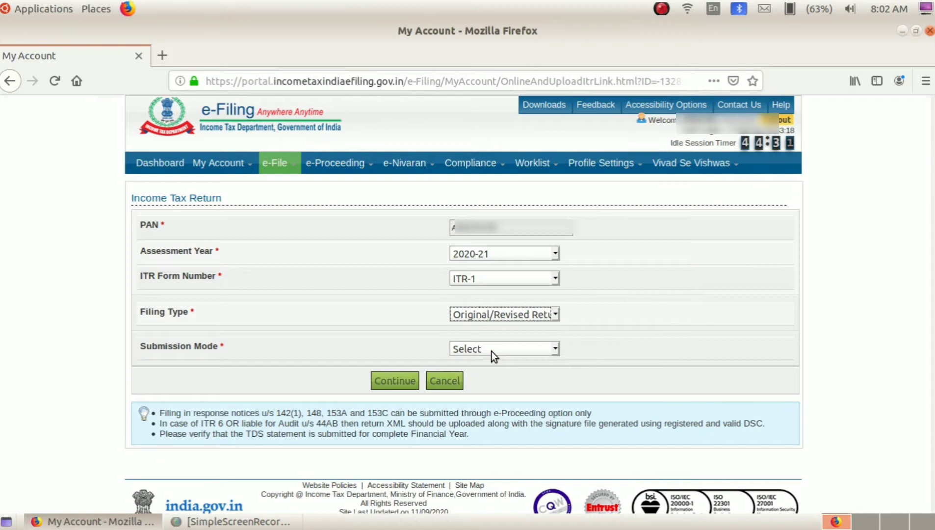
click(479, 349)
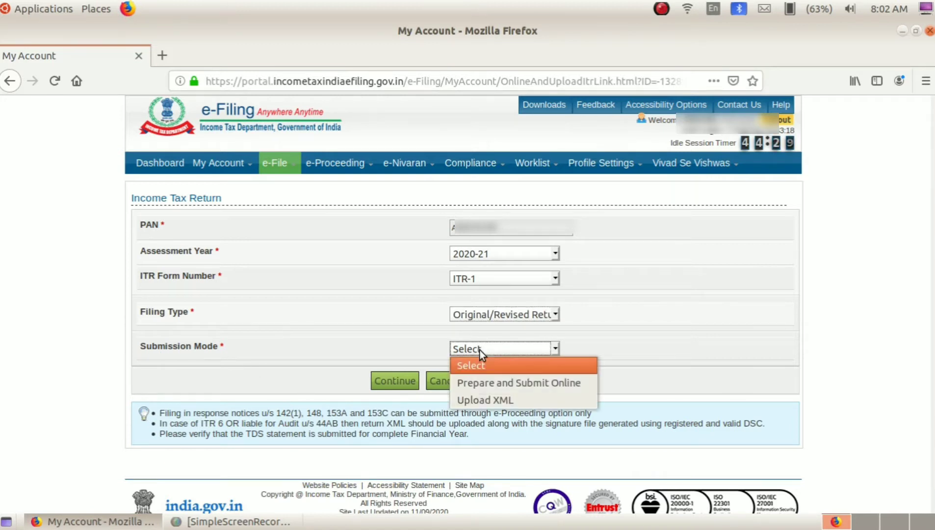
click(494, 385)
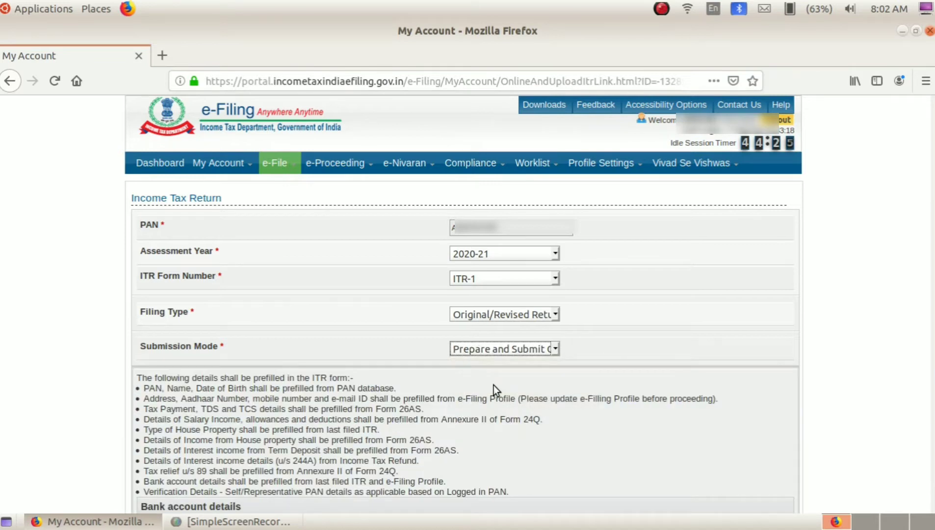
Choose the prevalidated refund bank account, agree to prefill consent, and load the ITR-1 Sahaj form.
scroll(494, 385, down, 3)
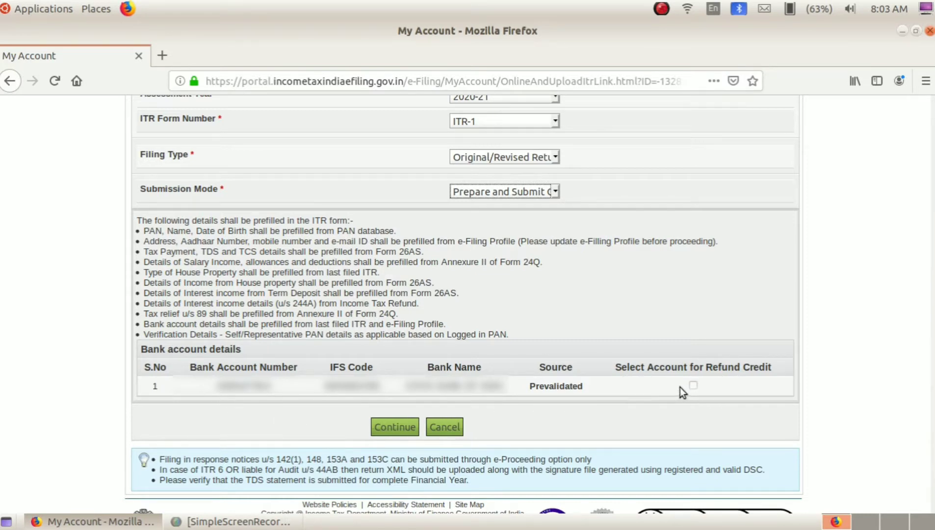
click(693, 386)
click(397, 428)
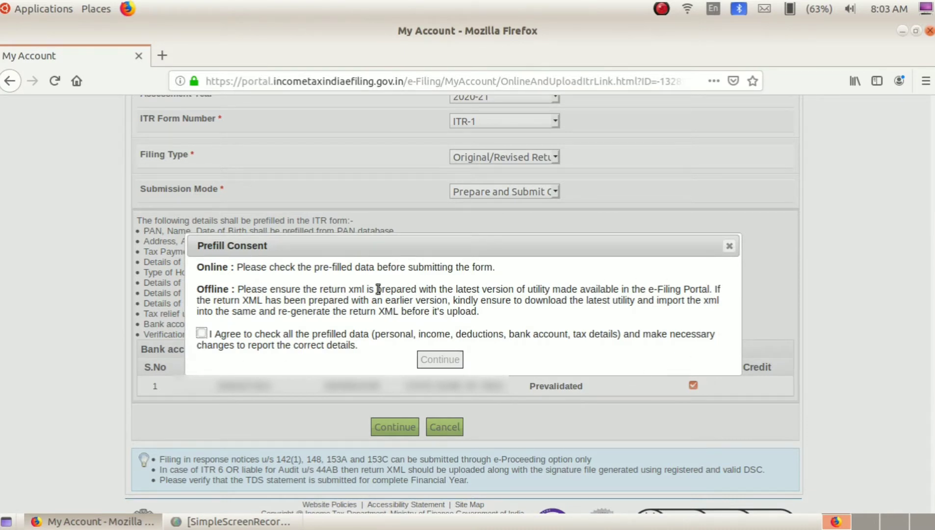
click(202, 333)
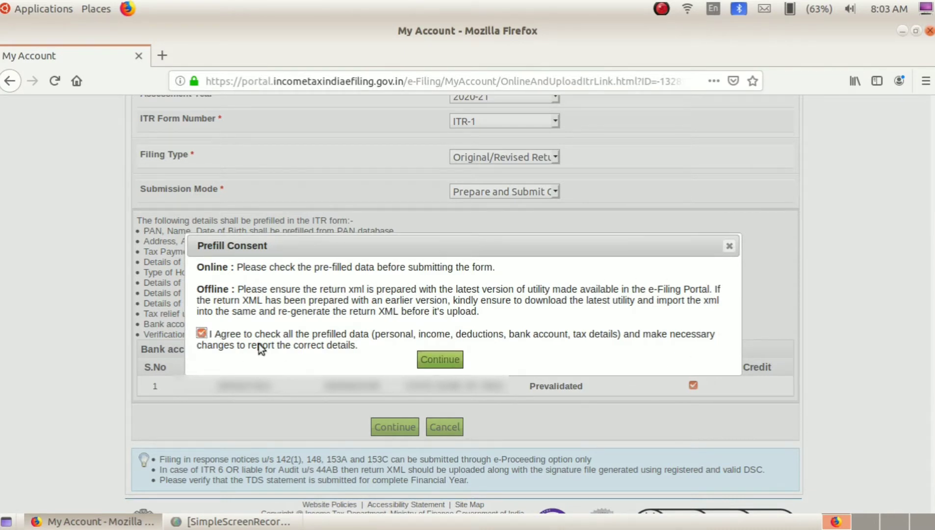
click(437, 360)
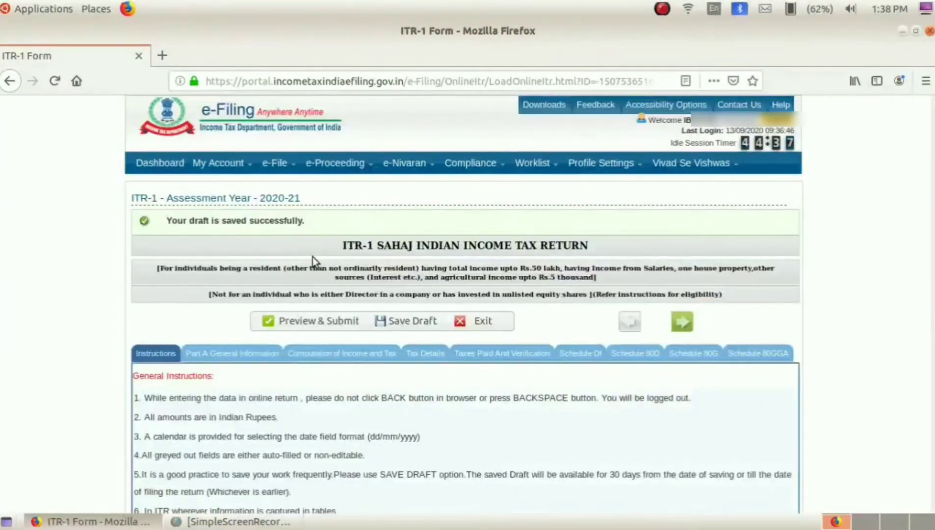
Scroll through the ITR-1 Instructions tab, then go to Part A General Information.
scroll(243, 269, down, 1)
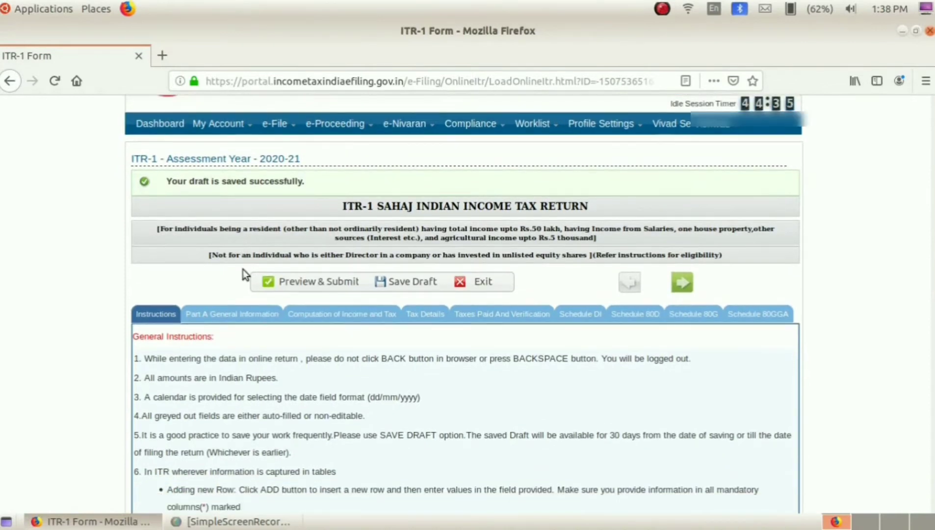
scroll(243, 270, up, 1)
scroll(243, 270, down, 5)
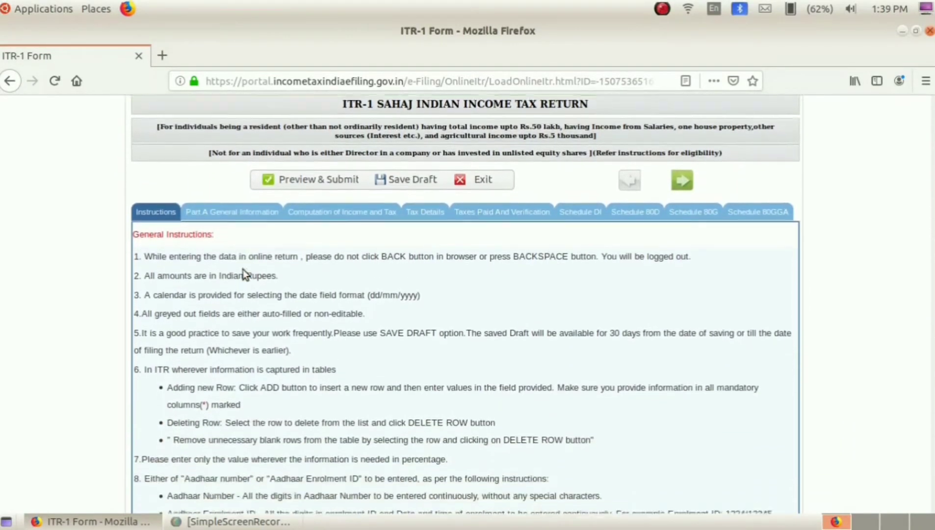
scroll(242, 269, down, 2)
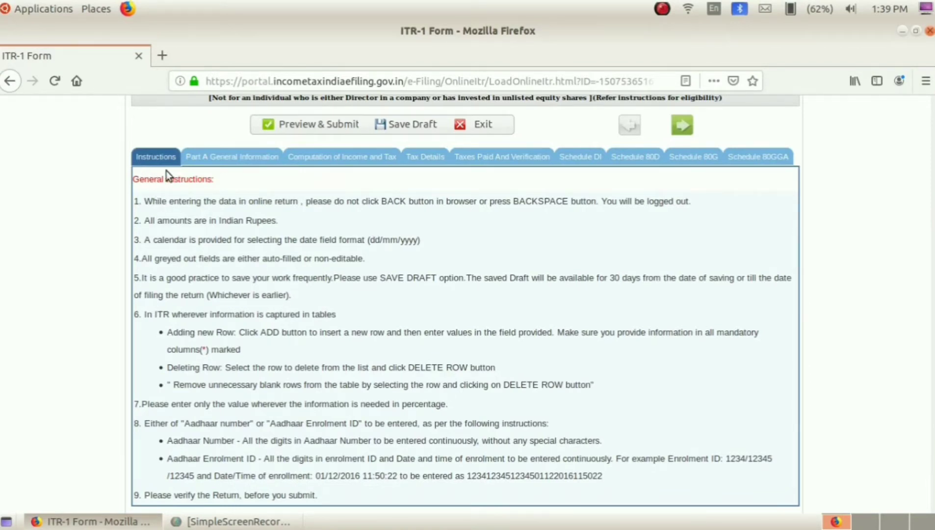
scroll(208, 314, down, 4)
scroll(209, 320, up, 2)
scroll(210, 321, up, 4)
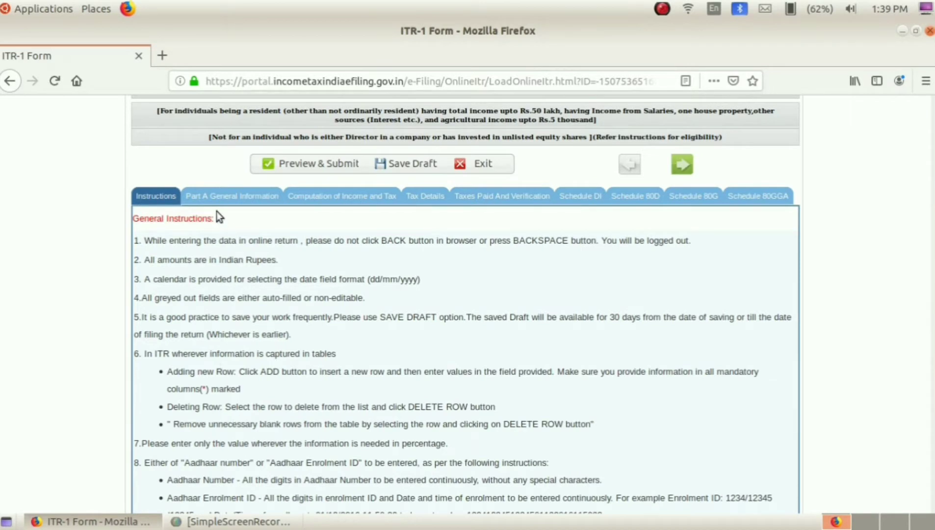
click(241, 202)
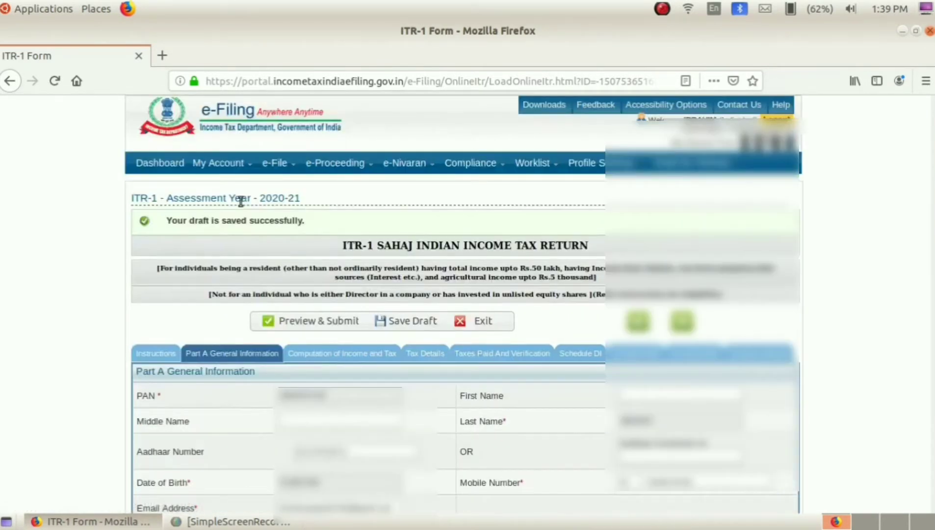
Set nature of employment to Others and keep filing u/s 139(1) before the due date.
scroll(258, 286, down, 2)
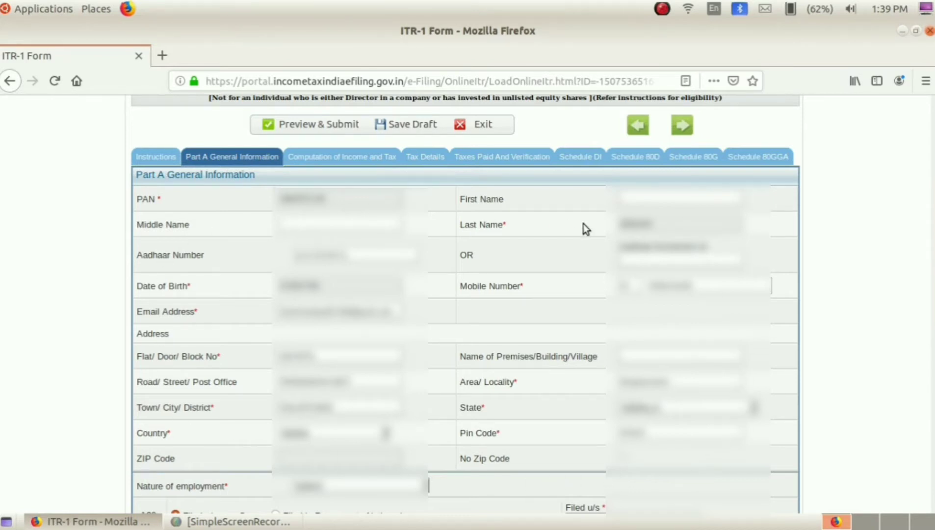
scroll(587, 235, down, 5)
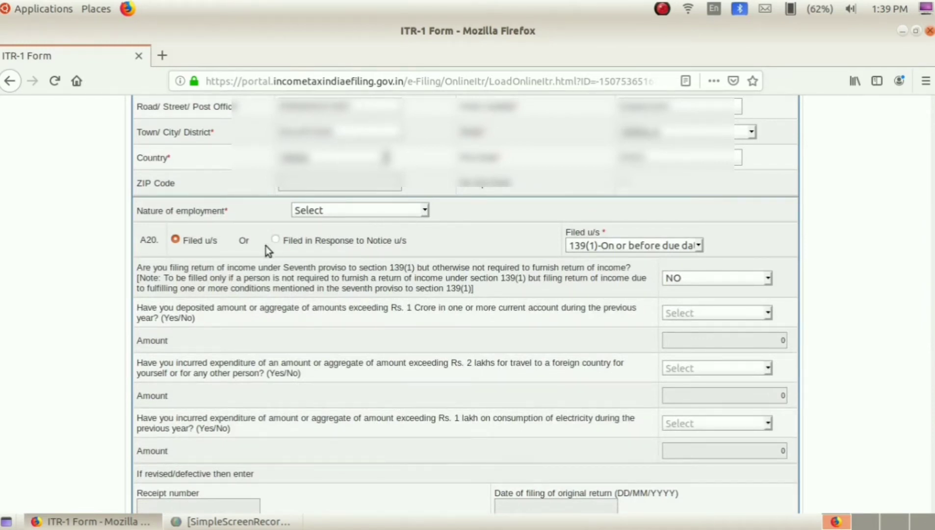
click(349, 209)
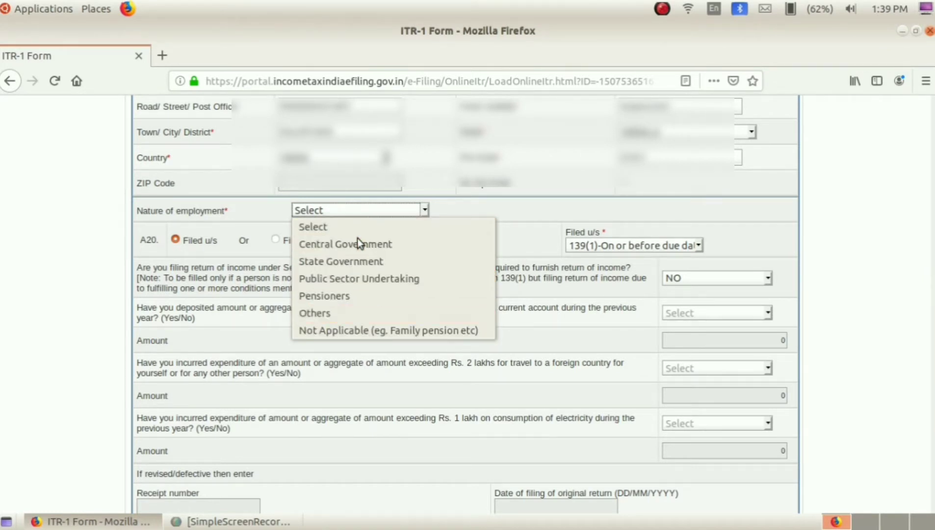
click(345, 311)
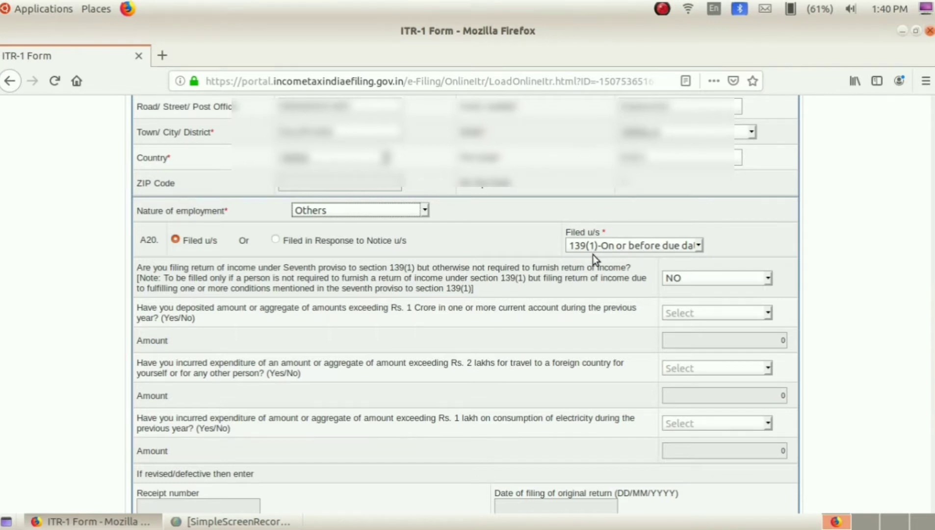
click(607, 246)
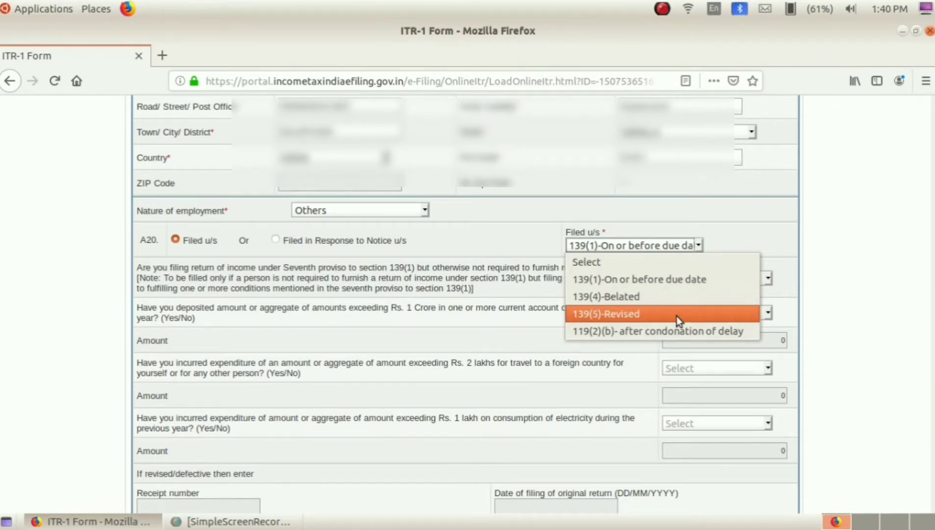
click(617, 279)
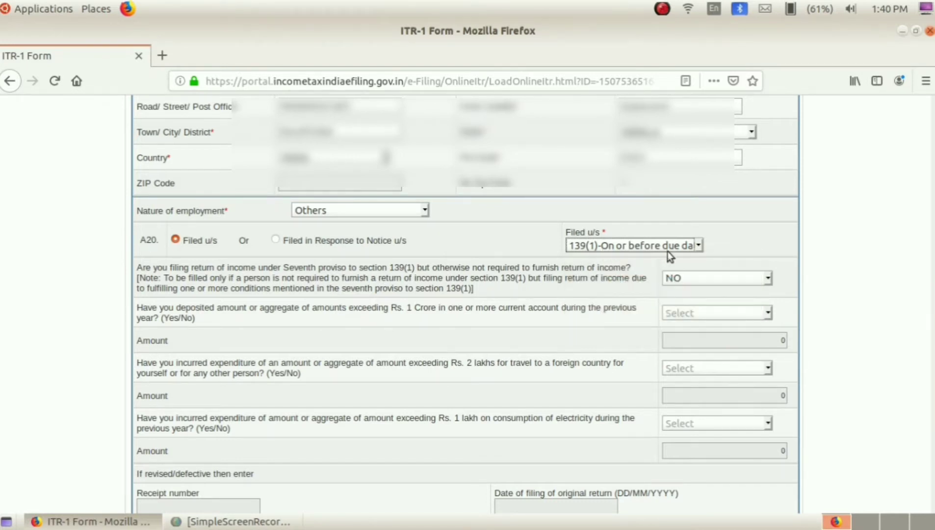
Leave the seventh-proviso question answered NO and scroll to the Save Draft buttons.
scroll(319, 322, down, 3)
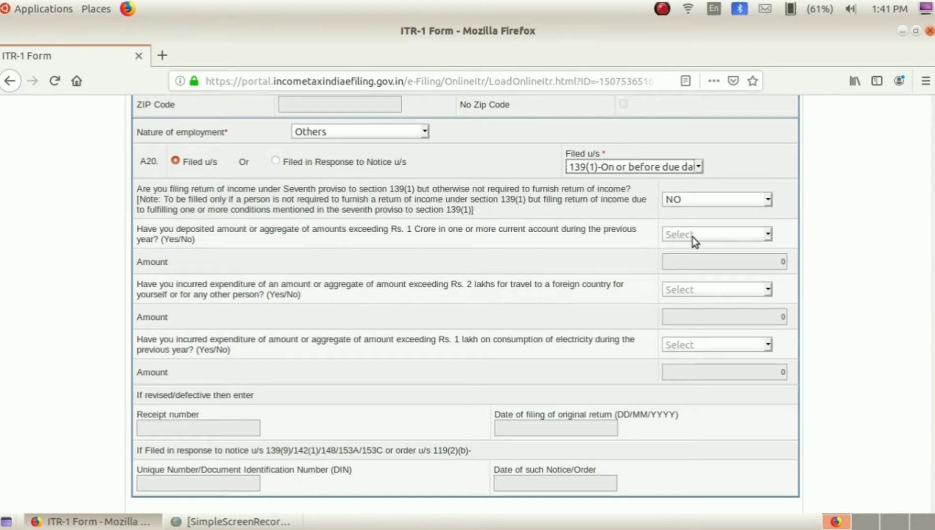
click(697, 202)
click(697, 202)
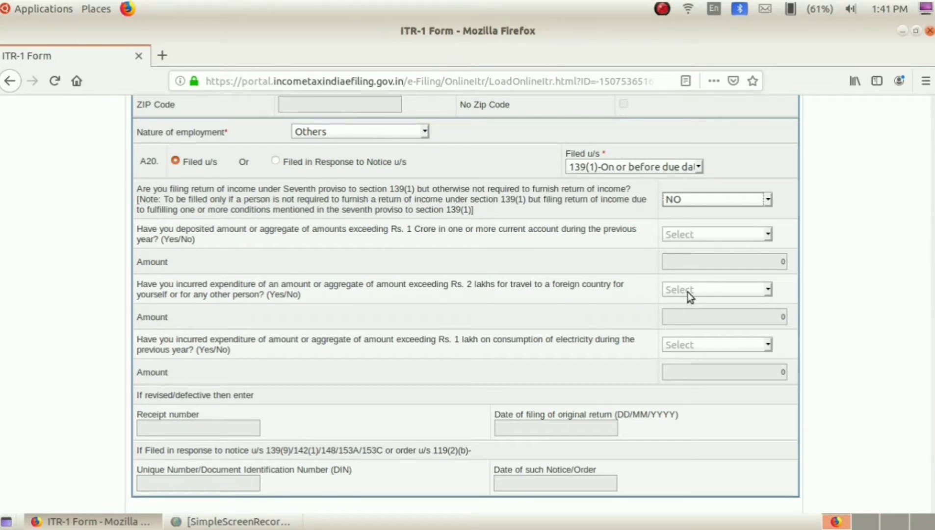
click(686, 202)
click(686, 202)
scroll(241, 284, down, 3)
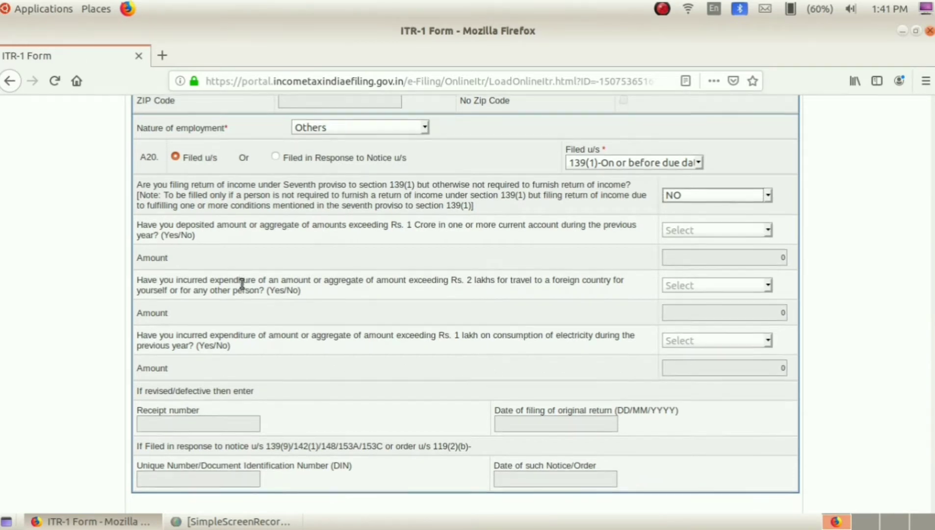
scroll(241, 283, down, 2)
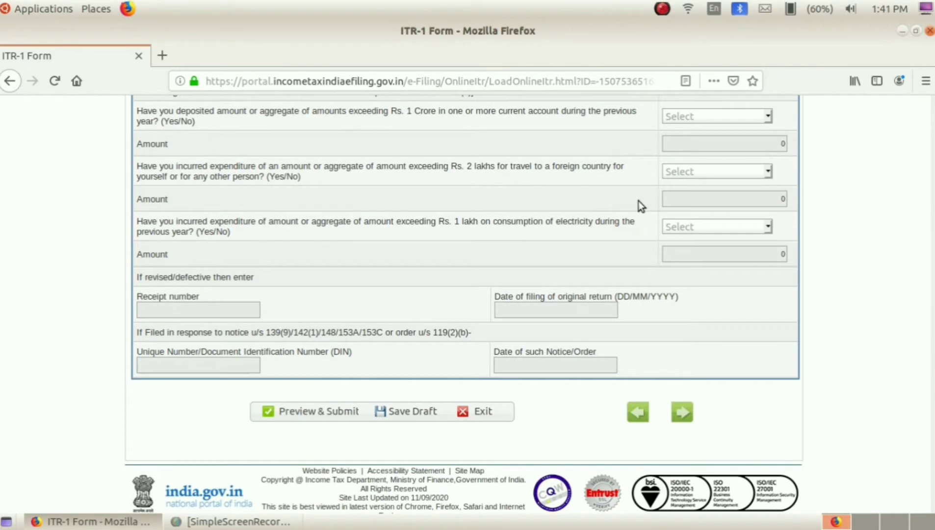
scroll(638, 200, up, 9)
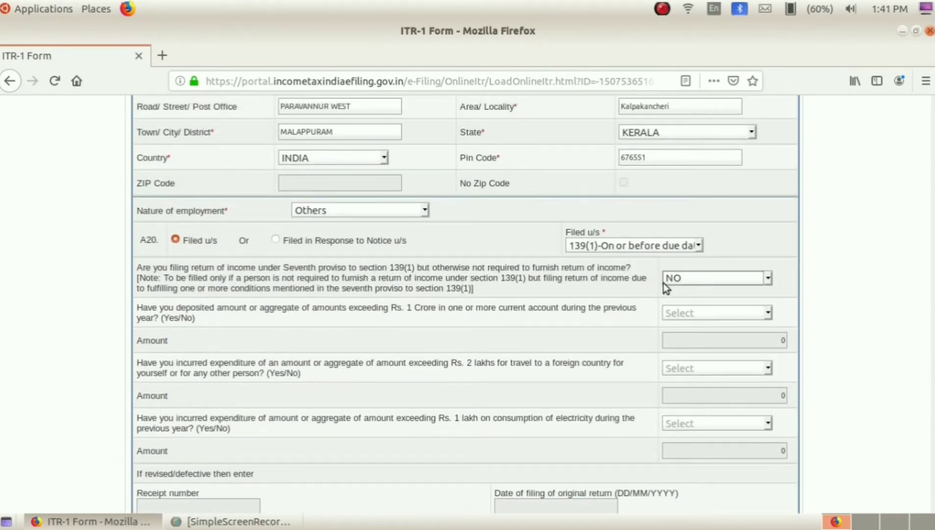
scroll(315, 374, down, 9)
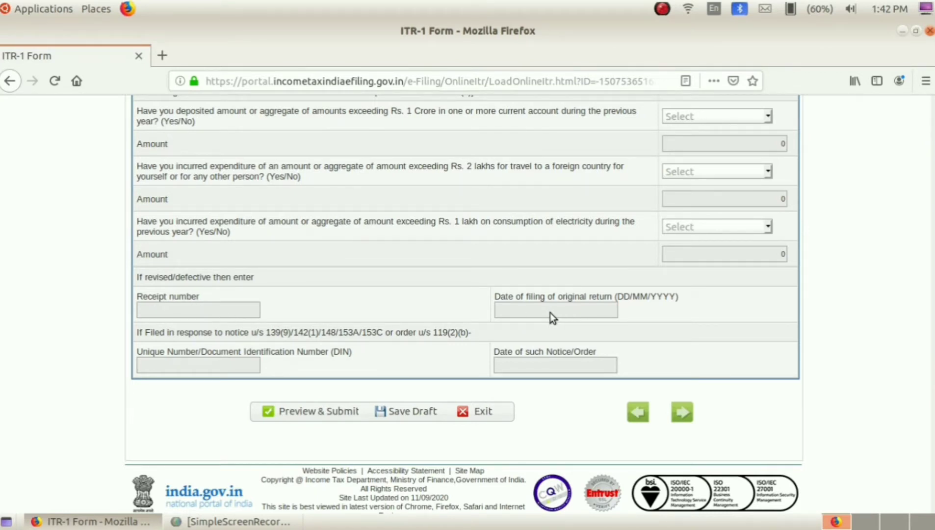
scroll(550, 312, up, 15)
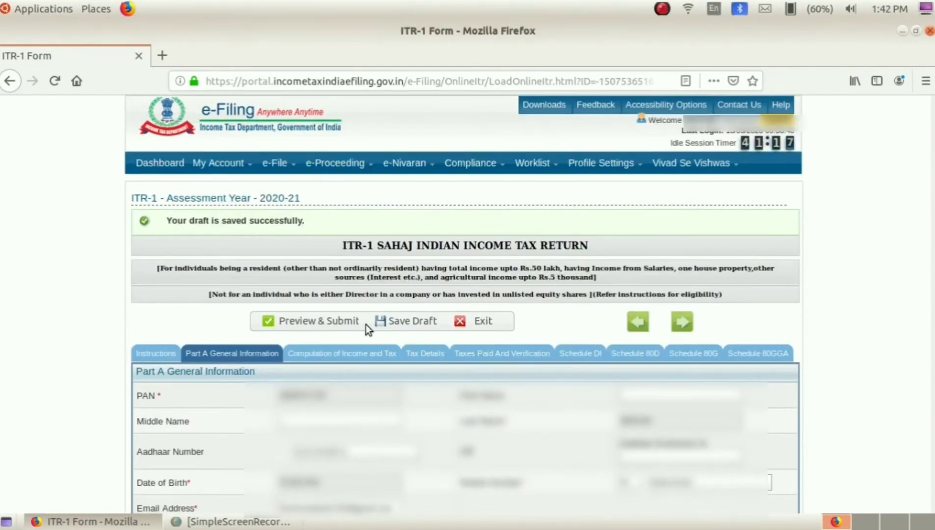
Save the Part A progress as a draft and confirm the success message.
click(418, 324)
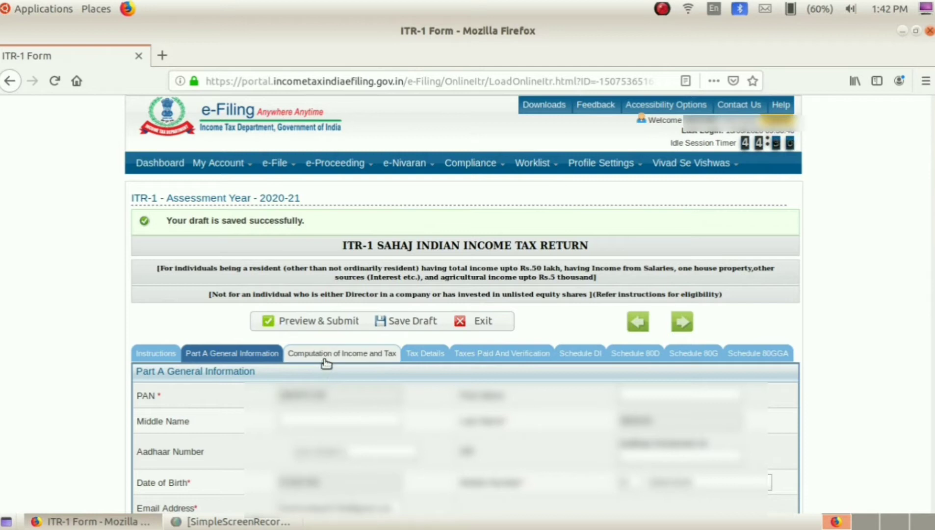
Show Computation of Income and Tax with gross salary 819428, dismissing the save reminder.
click(327, 356)
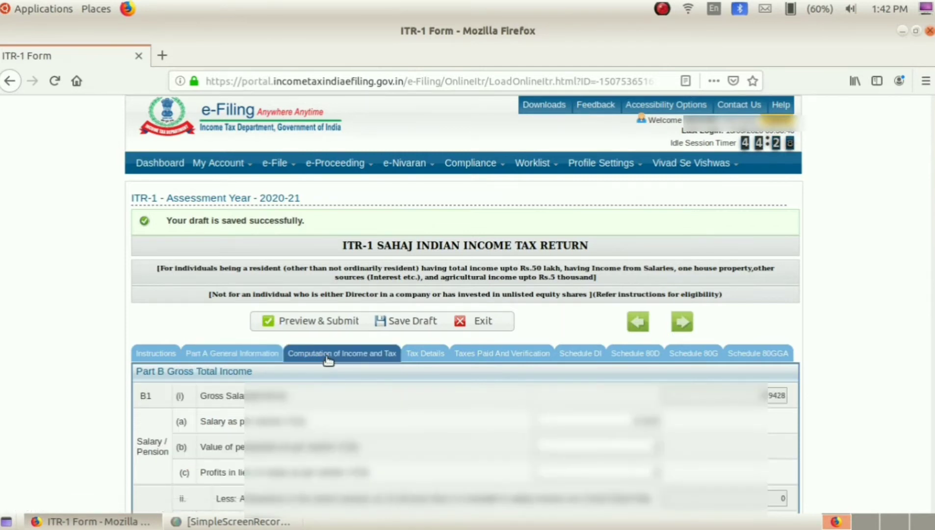
scroll(365, 419, down, 3)
scroll(363, 414, down, 2)
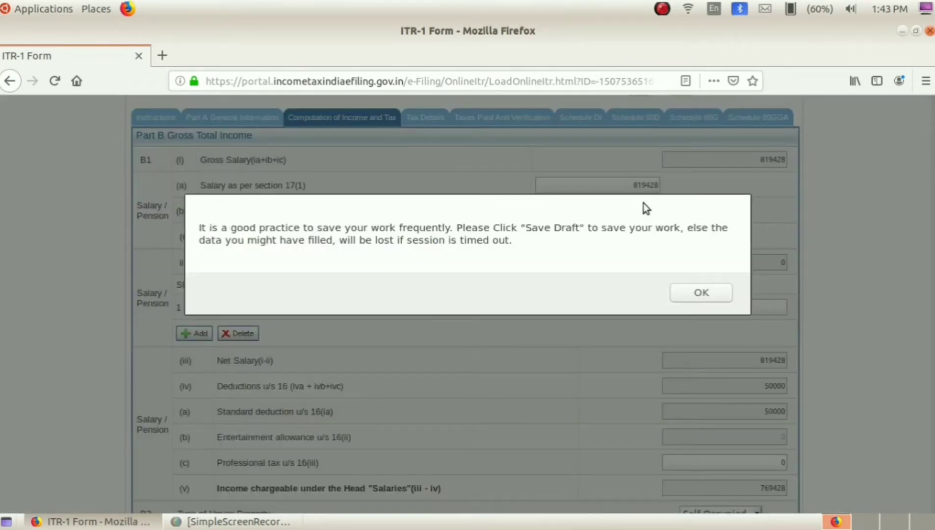
click(695, 295)
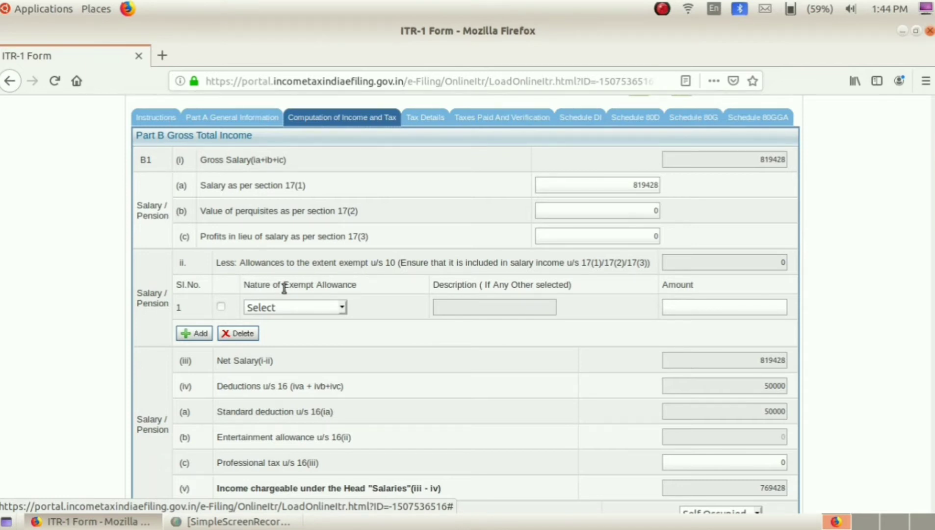
click(310, 306)
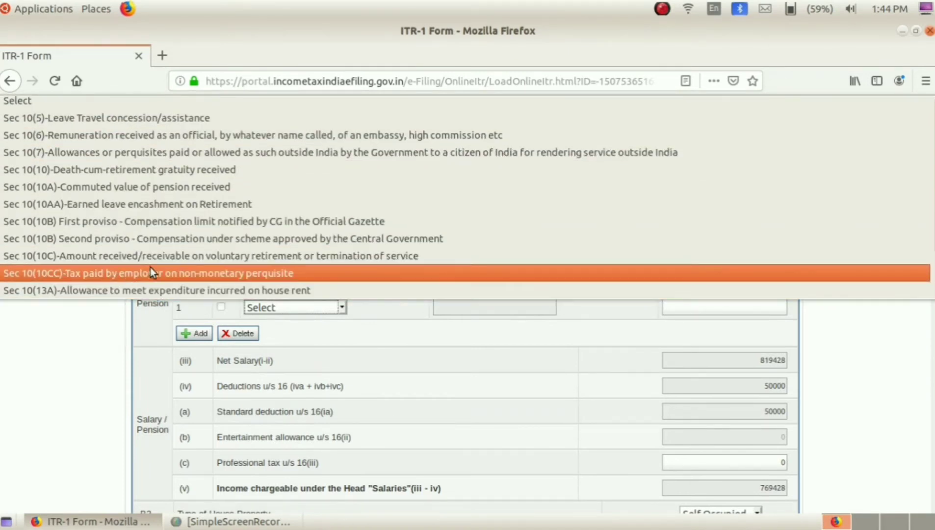
click(90, 318)
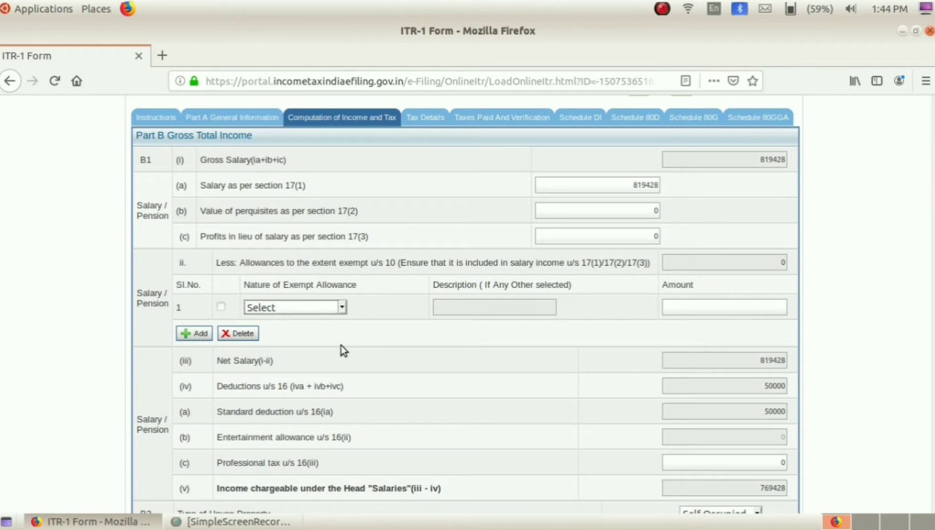
scroll(376, 348, down, 3)
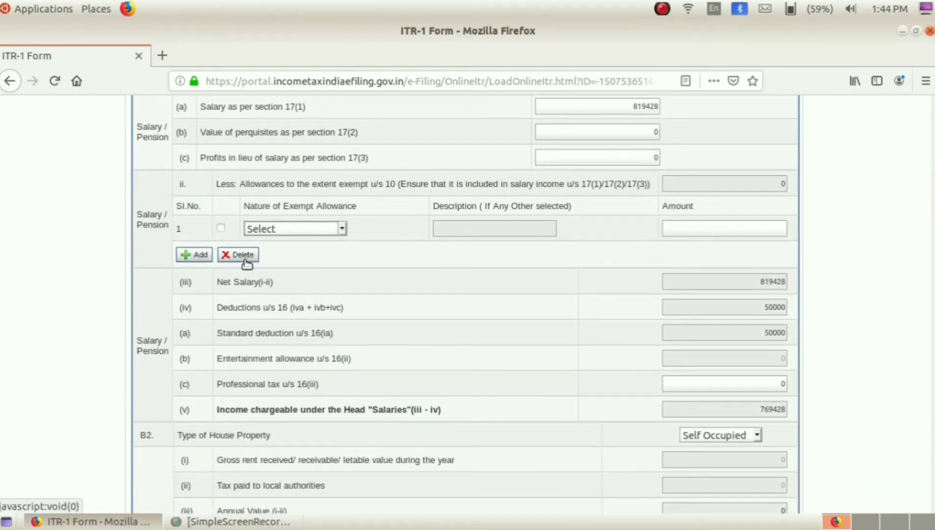
scroll(494, 292, down, 2)
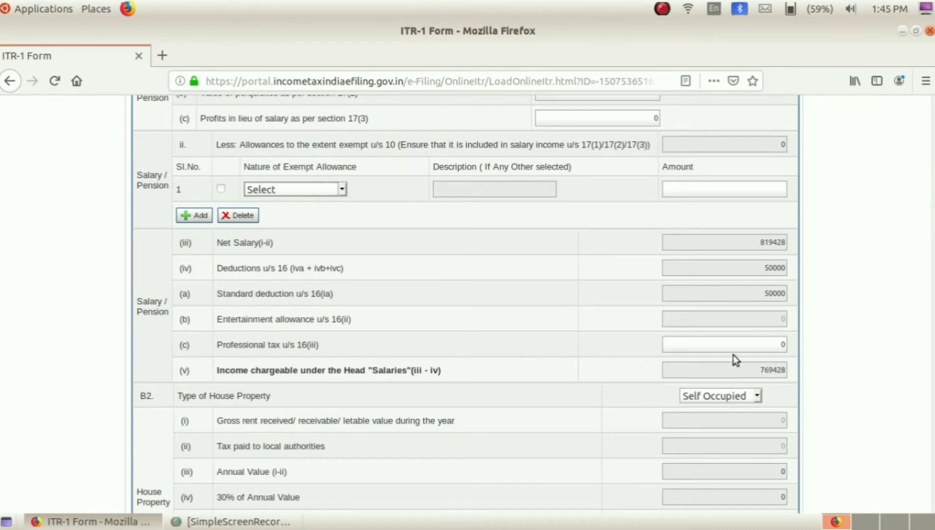
Replace professional tax u/s 16(iii) with 2500, making deductions 52500 and taxable salary 766928.
click(769, 345)
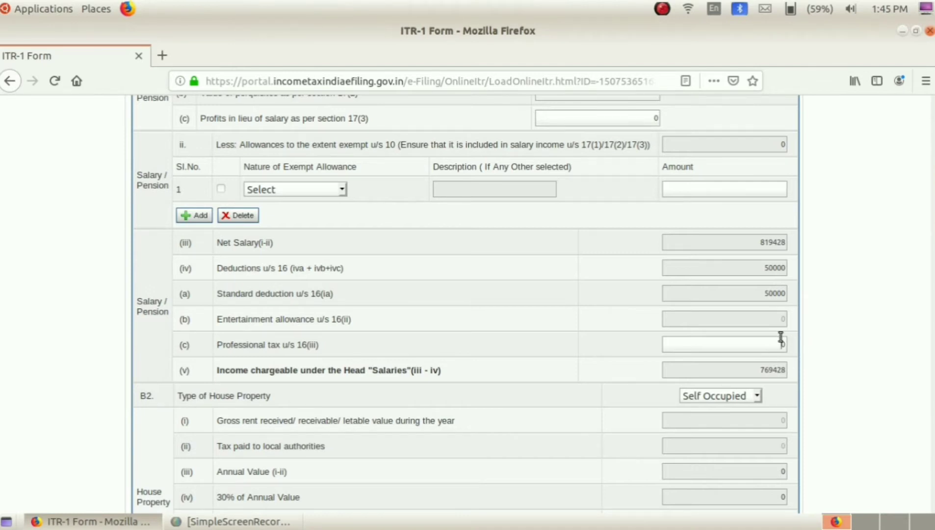
key(BackSpace)
text(2500)
click(620, 365)
scroll(514, 368, down, 2)
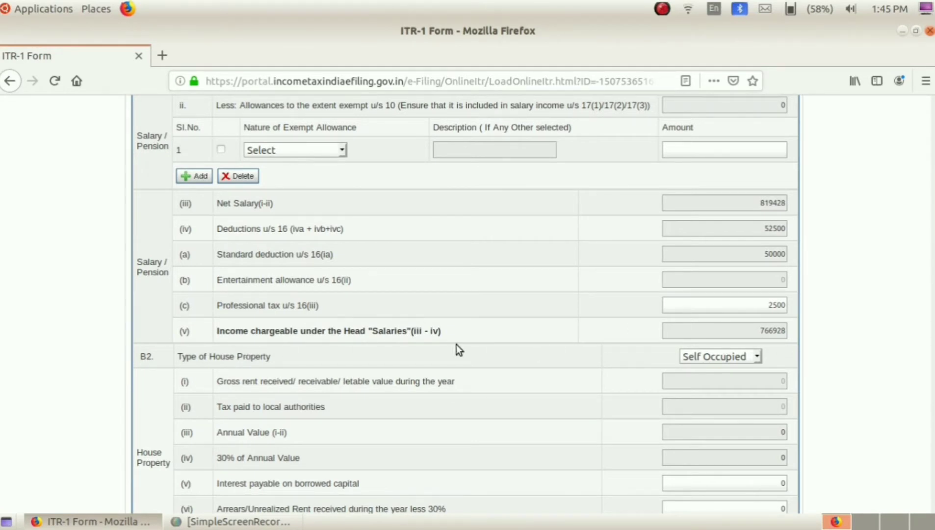
scroll(267, 396, down, 2)
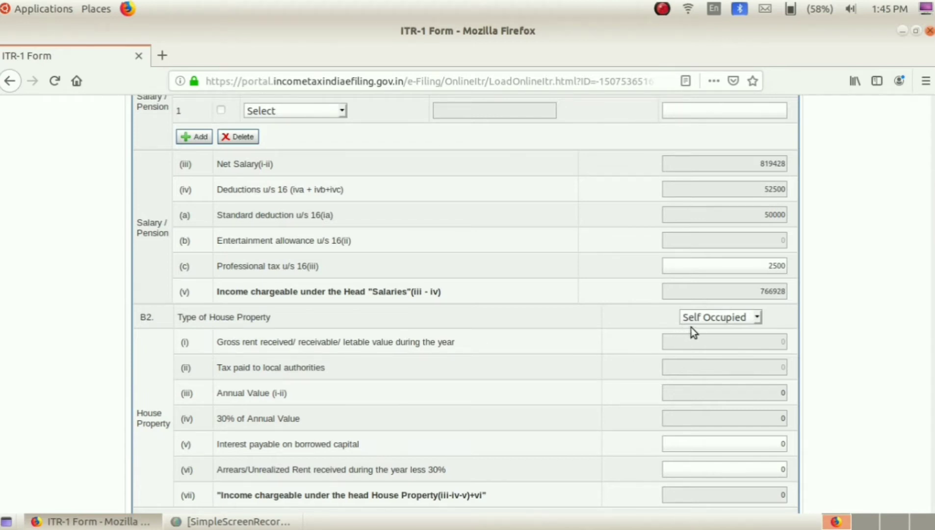
Keep the house Self Occupied and enter 28281 borrowed-capital interest, giving house property income -28281.
click(759, 319)
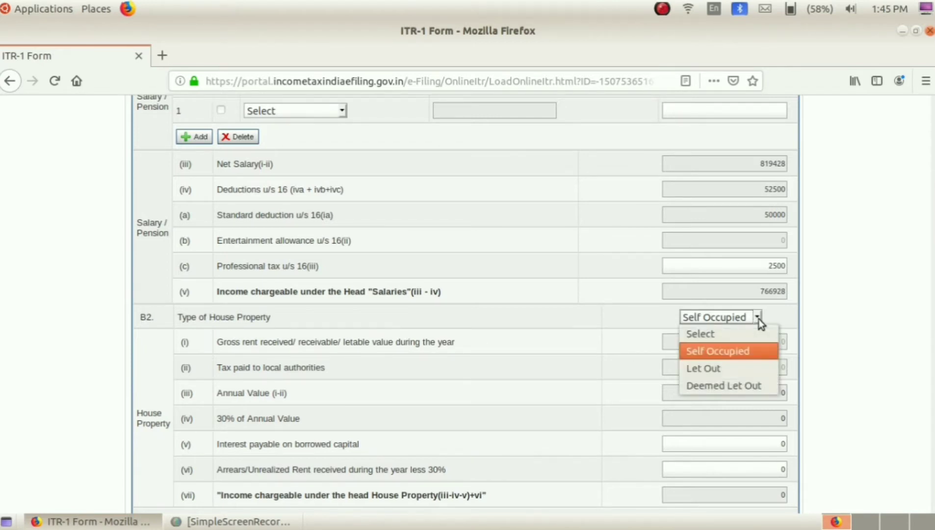
click(743, 352)
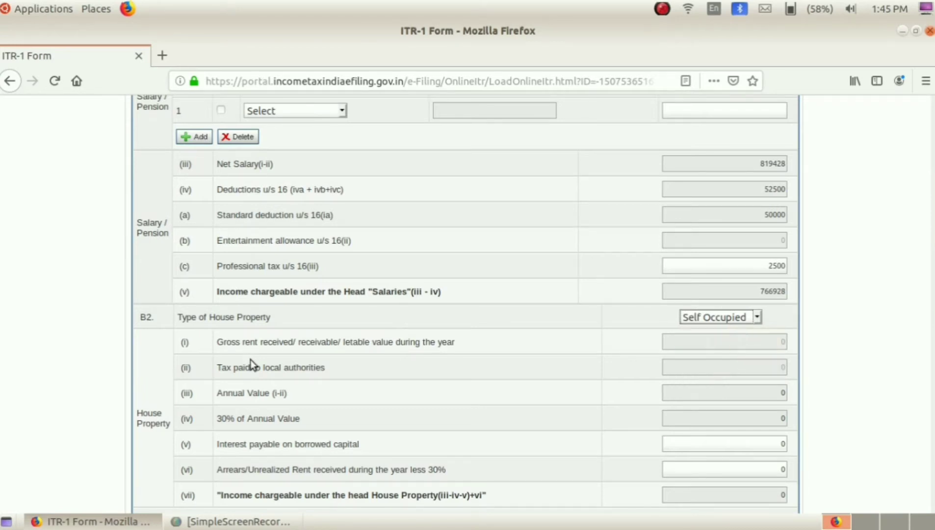
scroll(251, 360, down, 3)
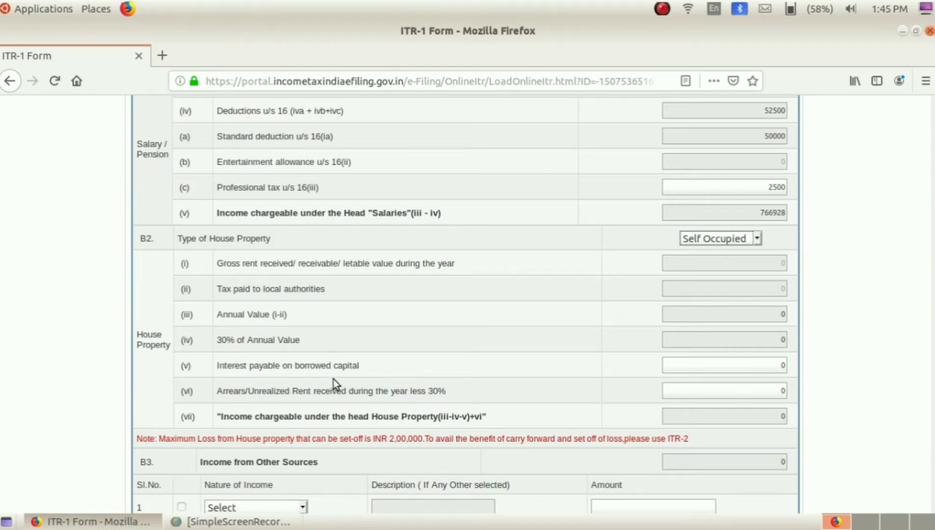
click(770, 365)
click(806, 375)
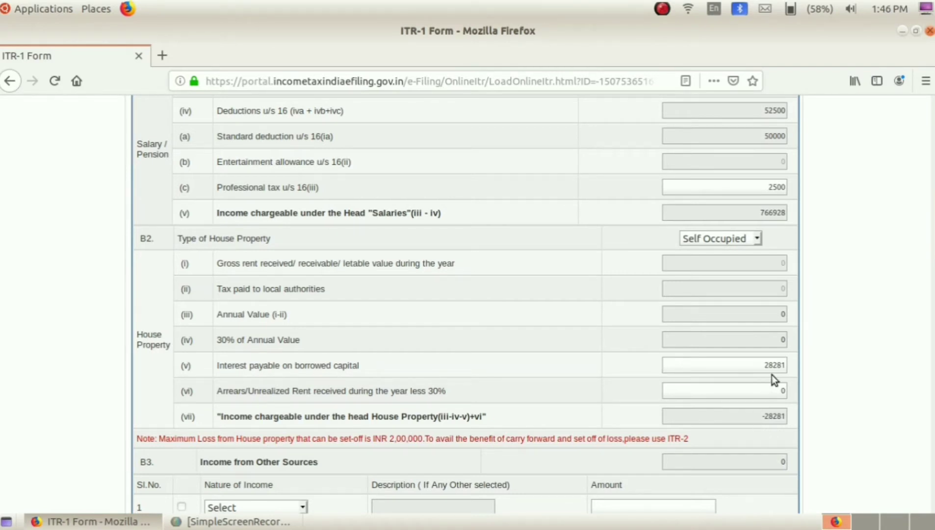
Scroll down to B3 and browse the Nature of Income options, leaving it at Select.
scroll(774, 380, down, 3)
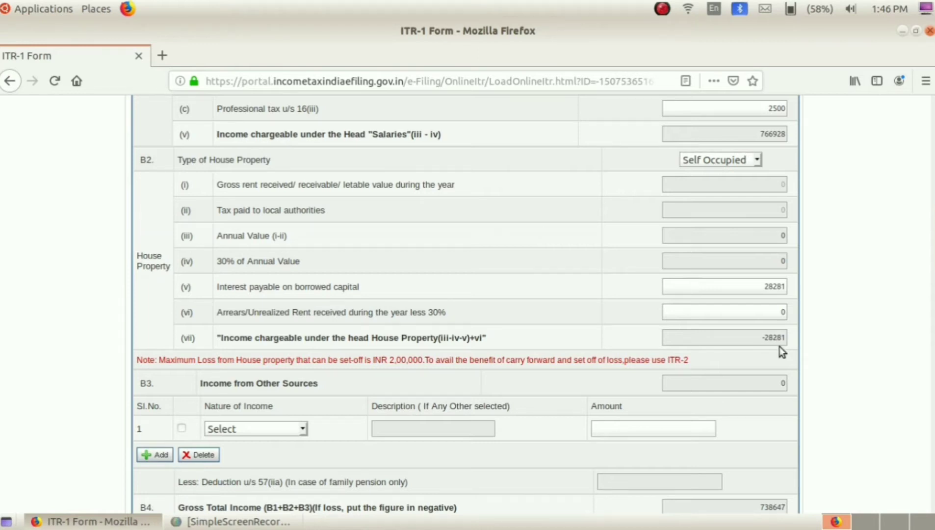
scroll(758, 352, down, 3)
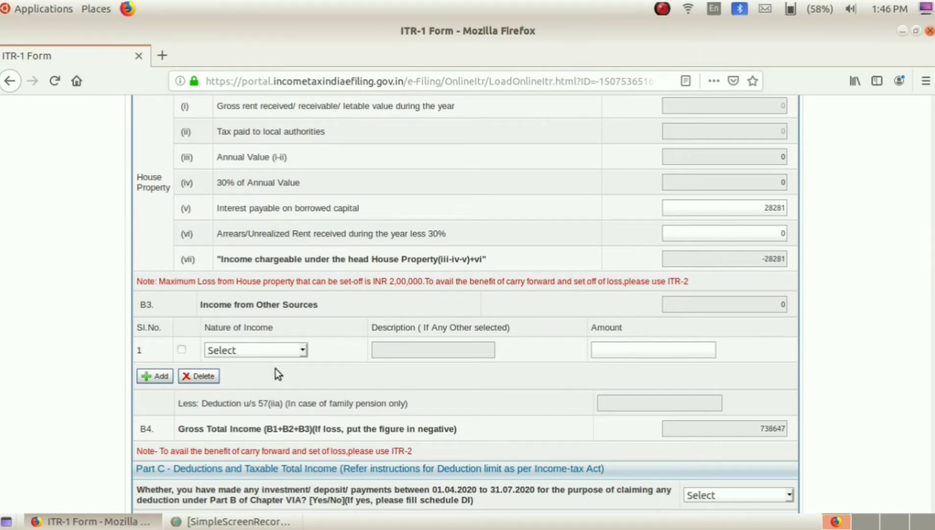
scroll(275, 374, down, 1)
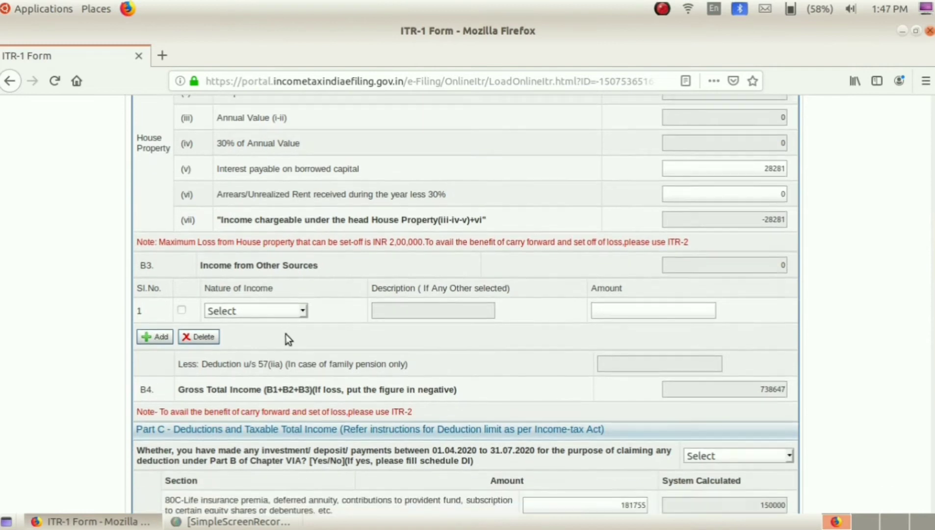
click(300, 311)
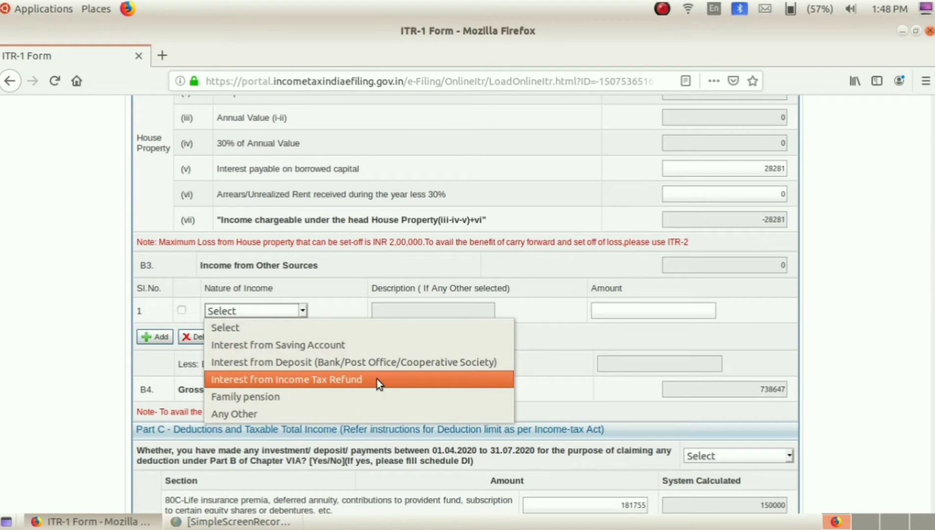
click(535, 378)
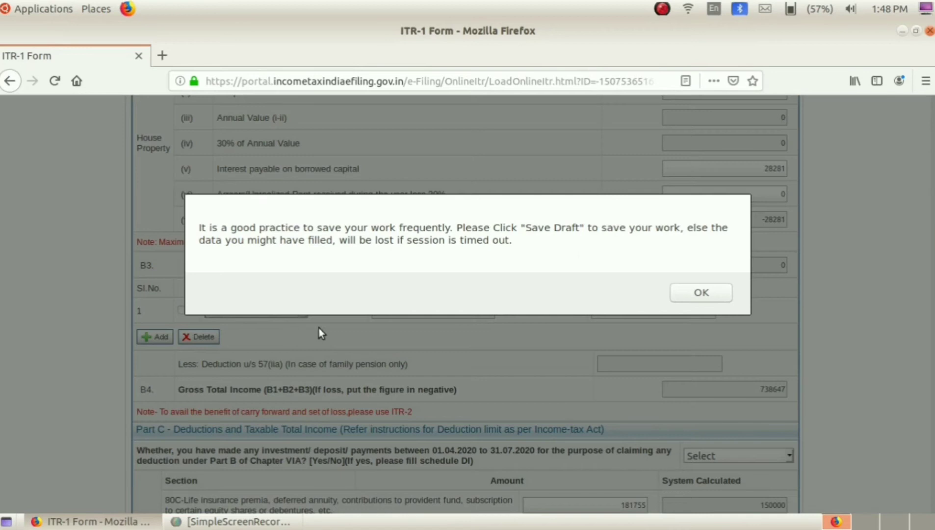
click(692, 294)
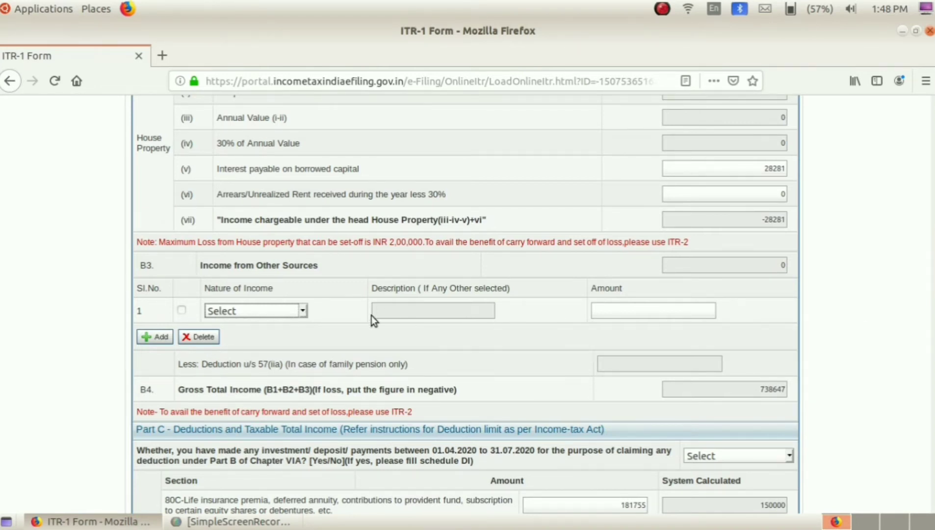
click(304, 311)
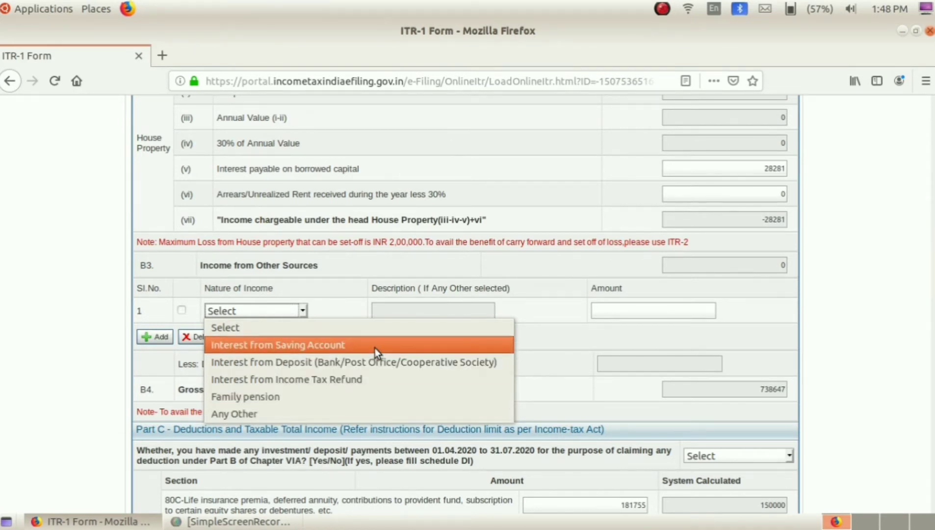
click(522, 358)
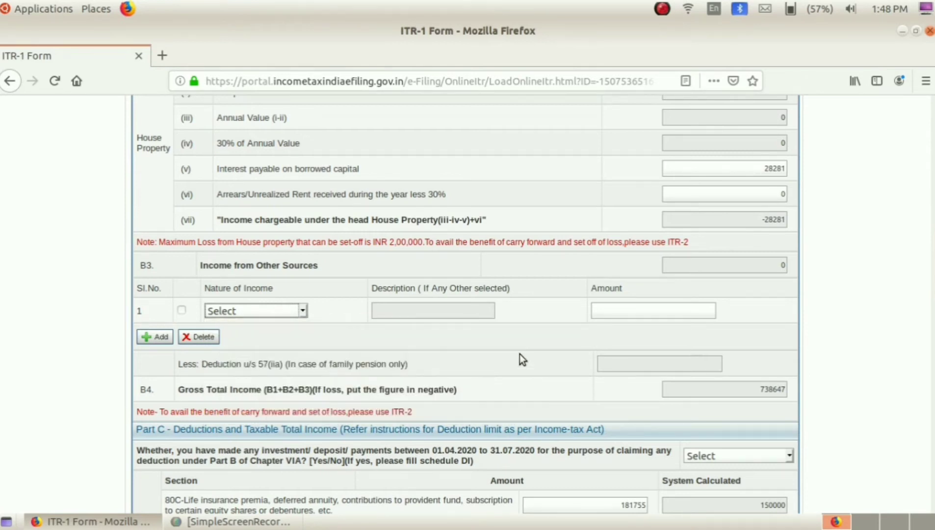
click(306, 312)
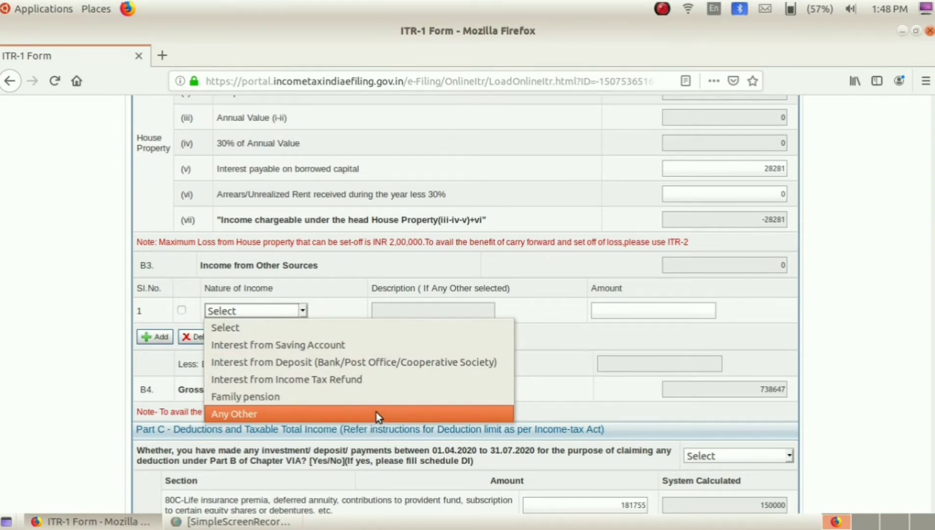
click(512, 307)
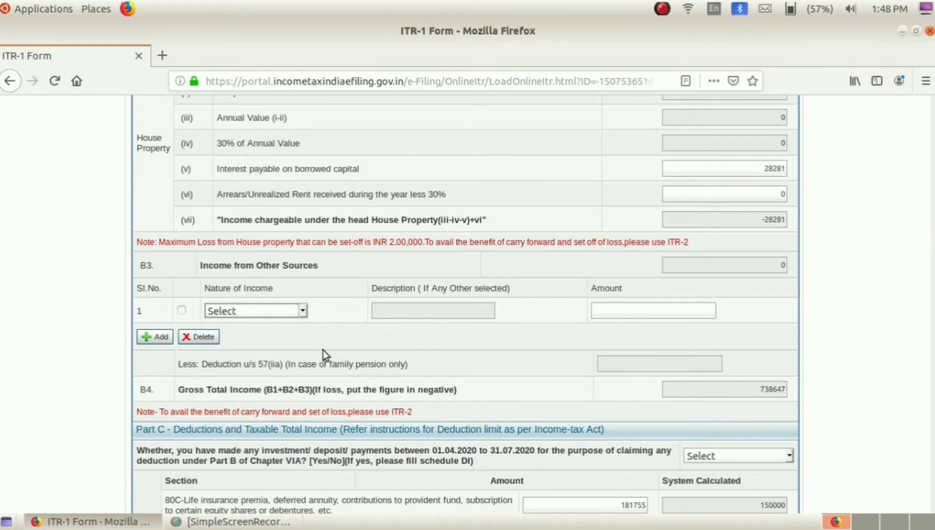
scroll(323, 351, up, 1)
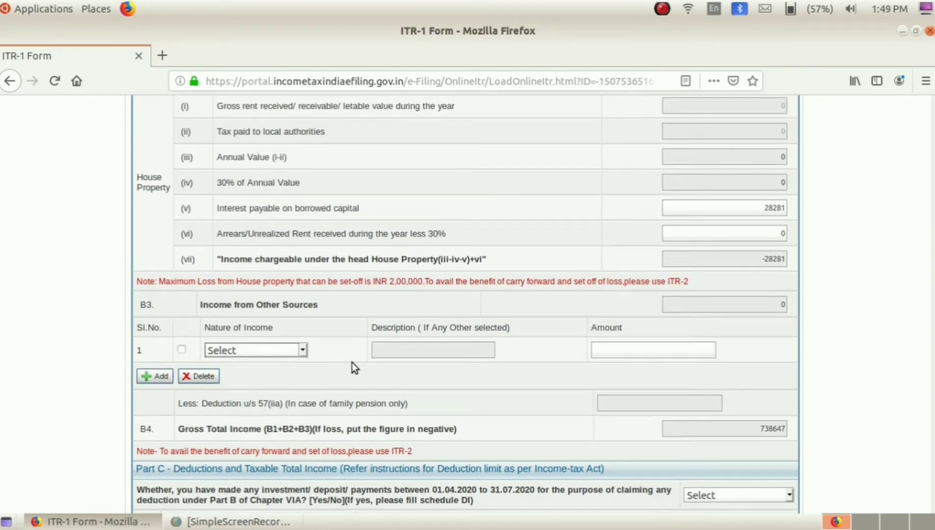
scroll(353, 362, up, 4)
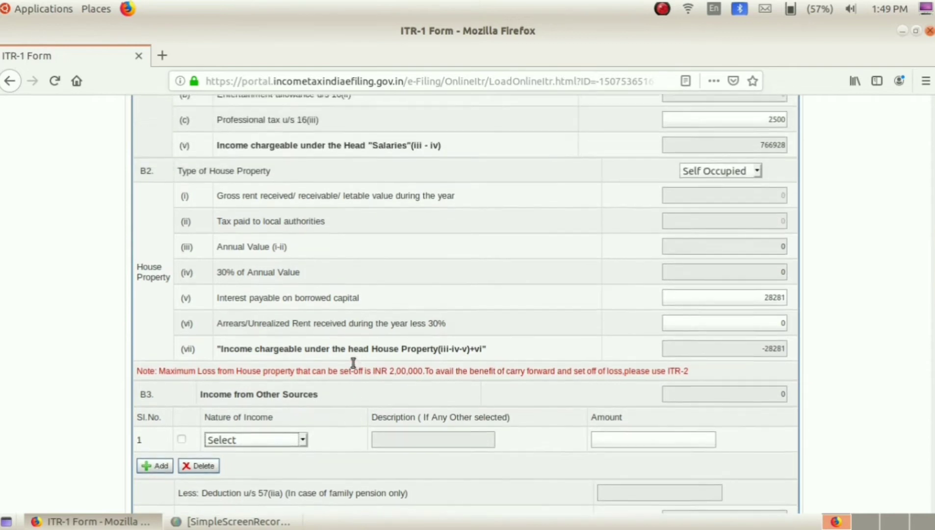
scroll(352, 362, up, 4)
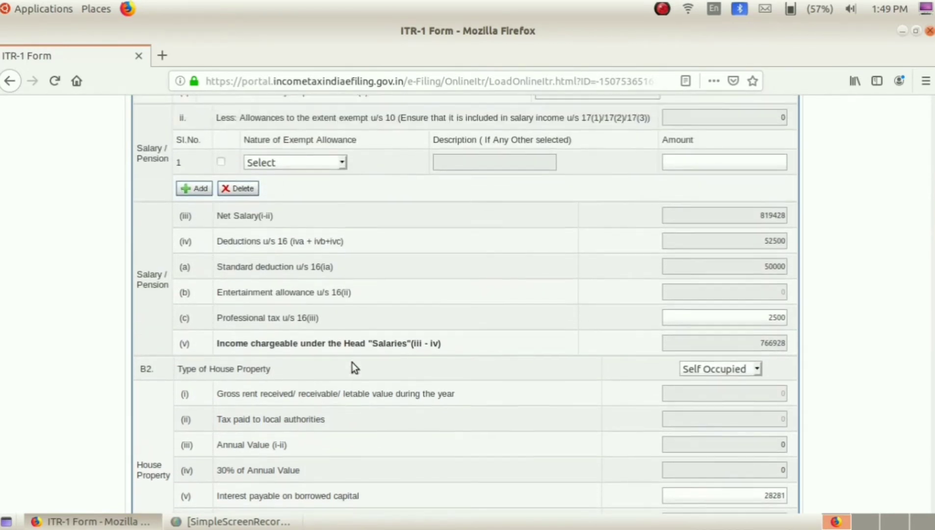
scroll(353, 362, up, 5)
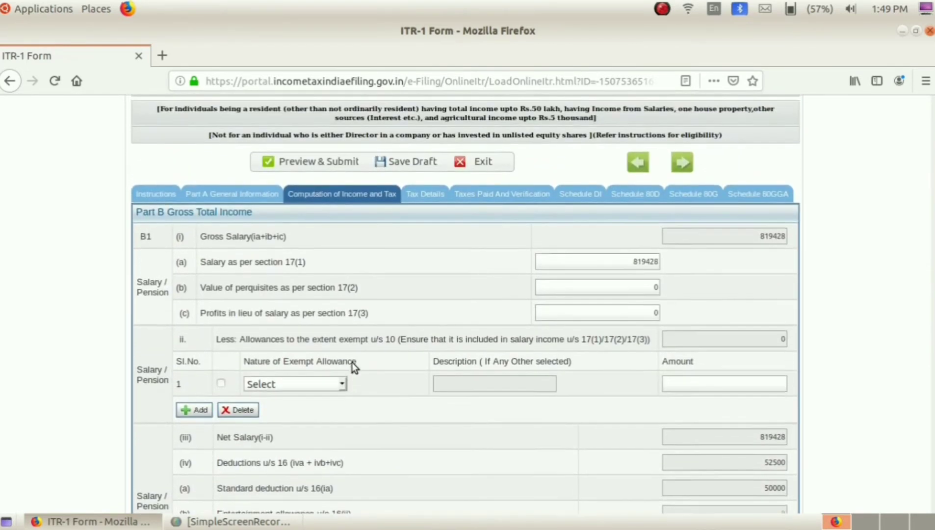
scroll(352, 363, up, 2)
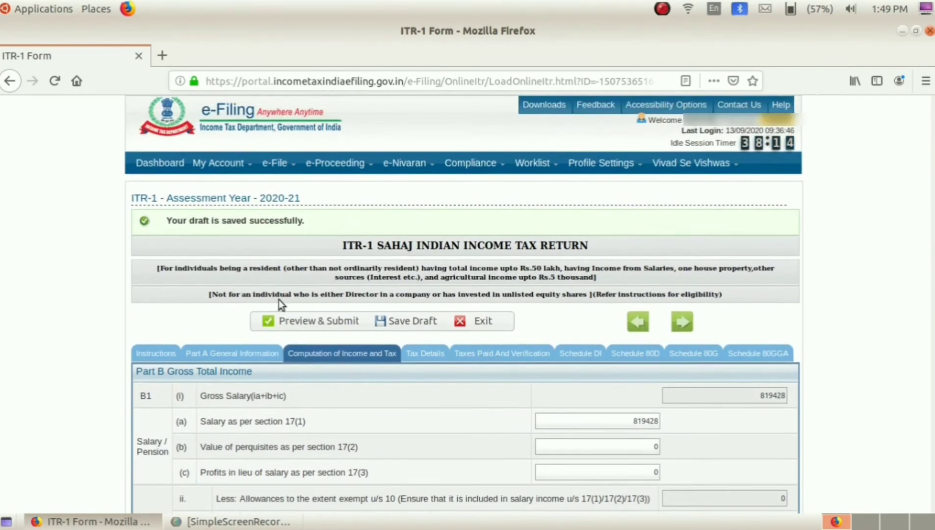
mouse_move(227, 167)
scroll(488, 326, down, 6)
scroll(492, 341, down, 4)
scroll(492, 347, down, 4)
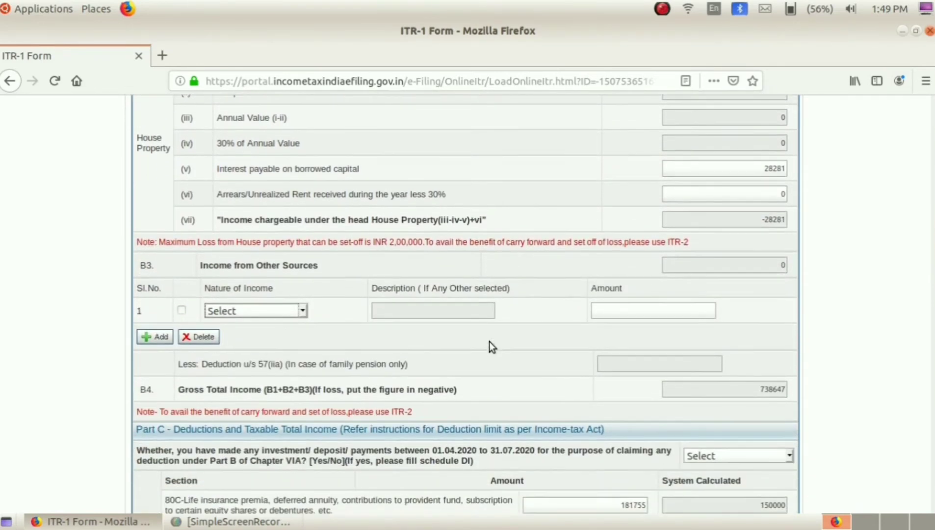
scroll(490, 341, down, 1)
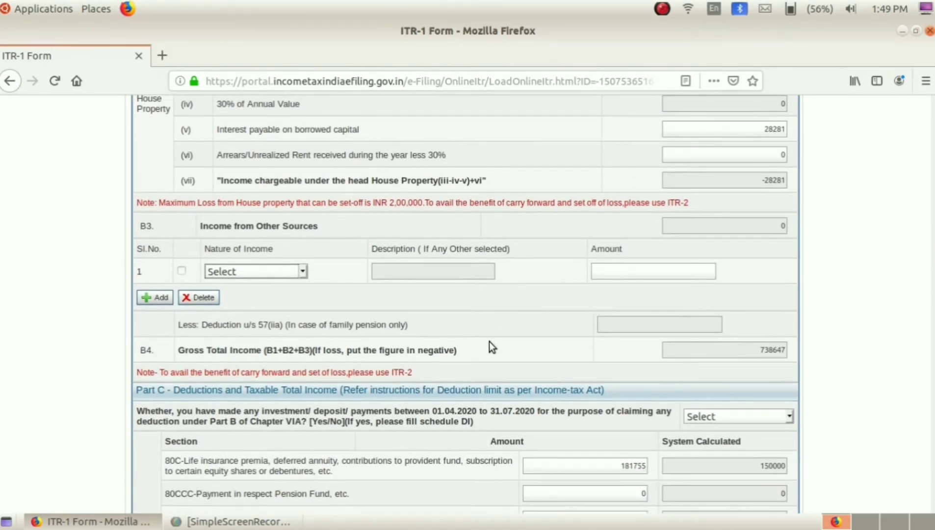
scroll(490, 341, down, 1)
scroll(490, 341, down, 1)
scroll(490, 342, down, 1)
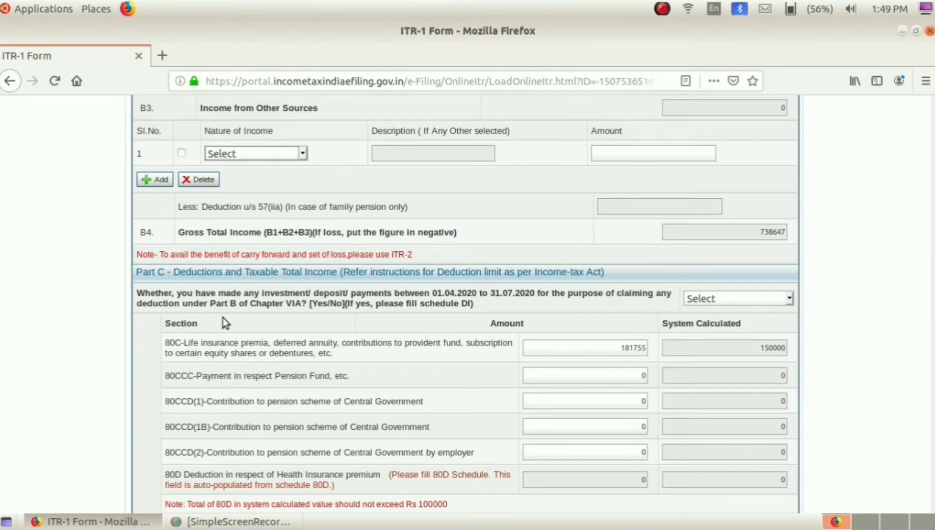
scroll(223, 318, down, 1)
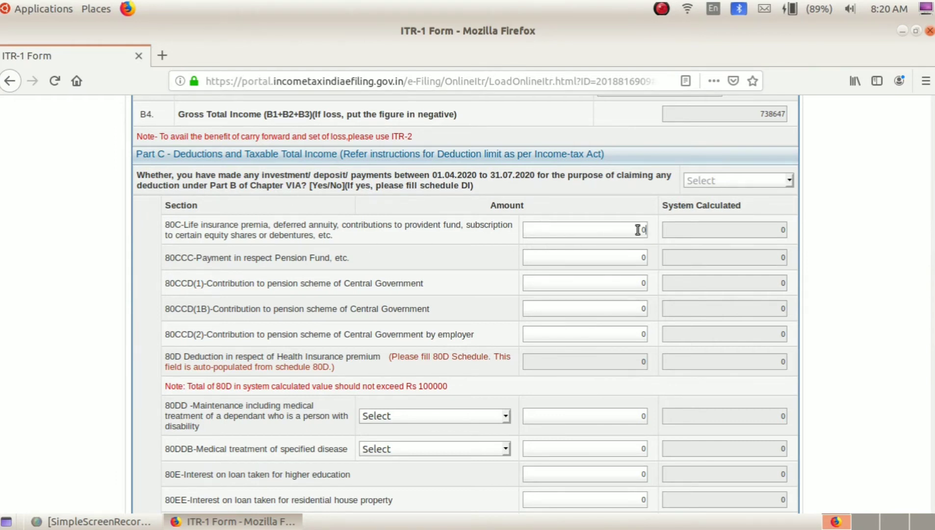
Replace the 0 in the 80C Amount with 181755, so the system-calculated value becomes 150000.
drag(640, 229, 657, 232)
text(181755)
click(653, 239)
scroll(201, 326, down, 3)
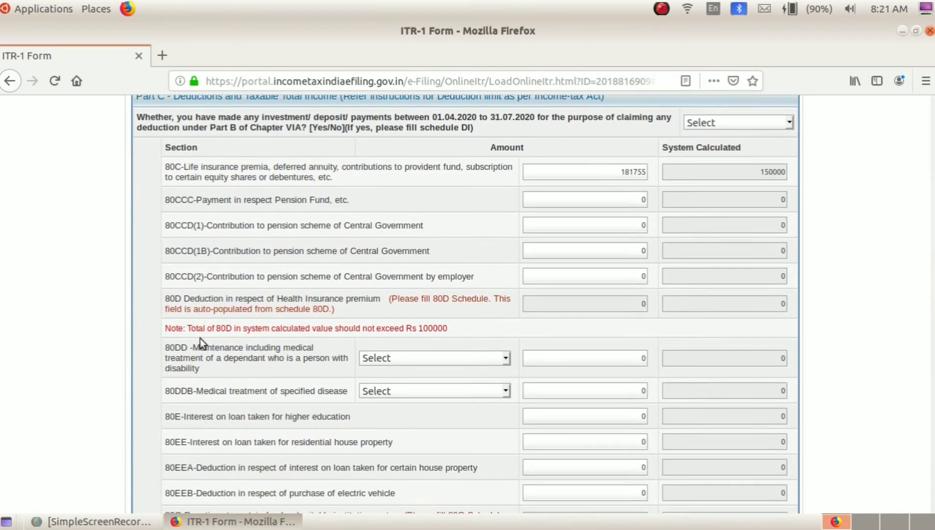
scroll(206, 430, down, 8)
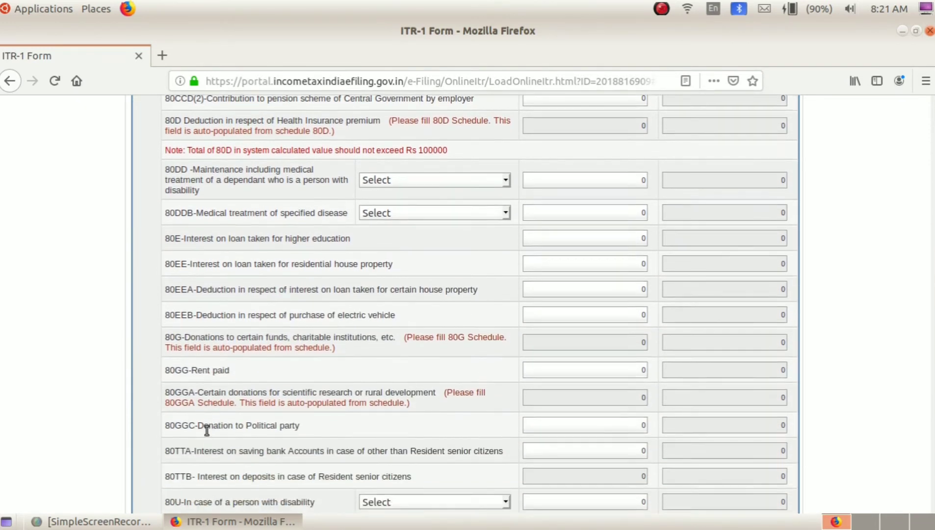
scroll(207, 430, up, 10)
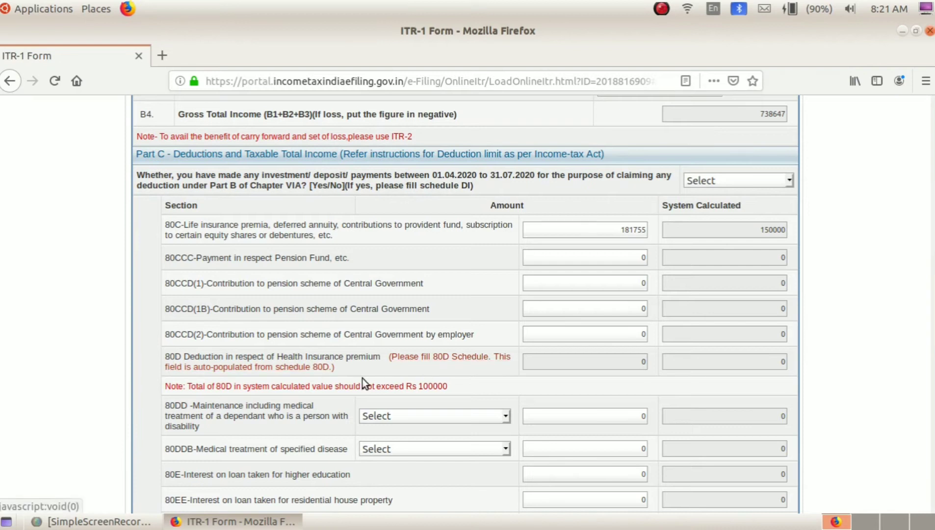
scroll(348, 381, up, 1)
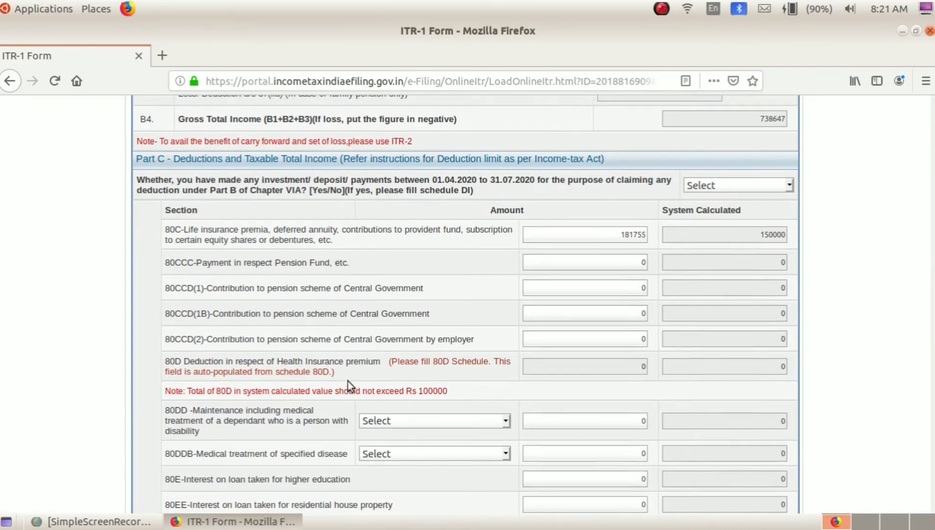
scroll(346, 385, down, 1)
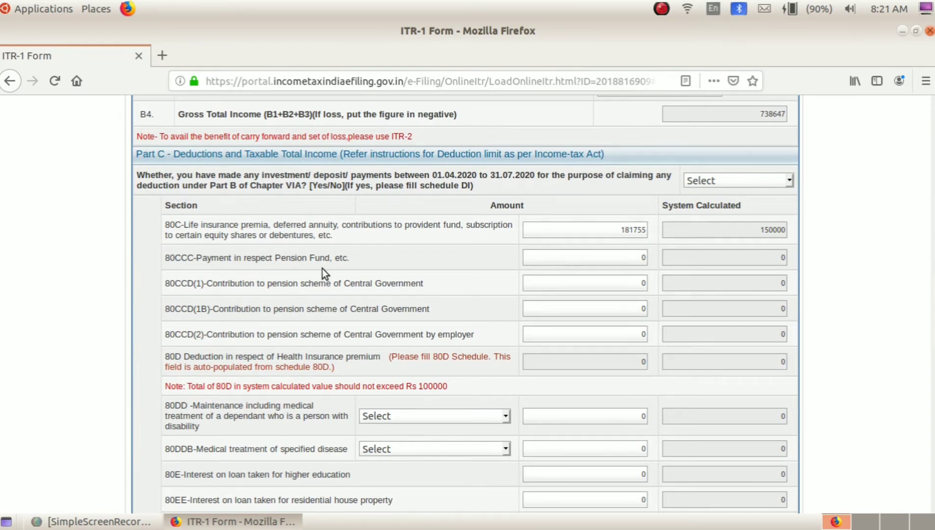
scroll(323, 268, down, 10)
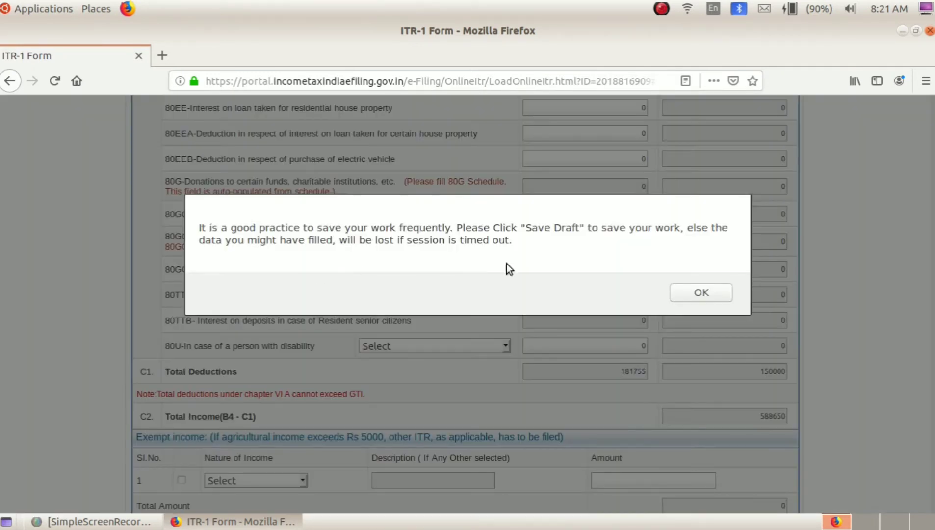
click(701, 293)
scroll(425, 294, up, 2)
scroll(424, 294, up, 4)
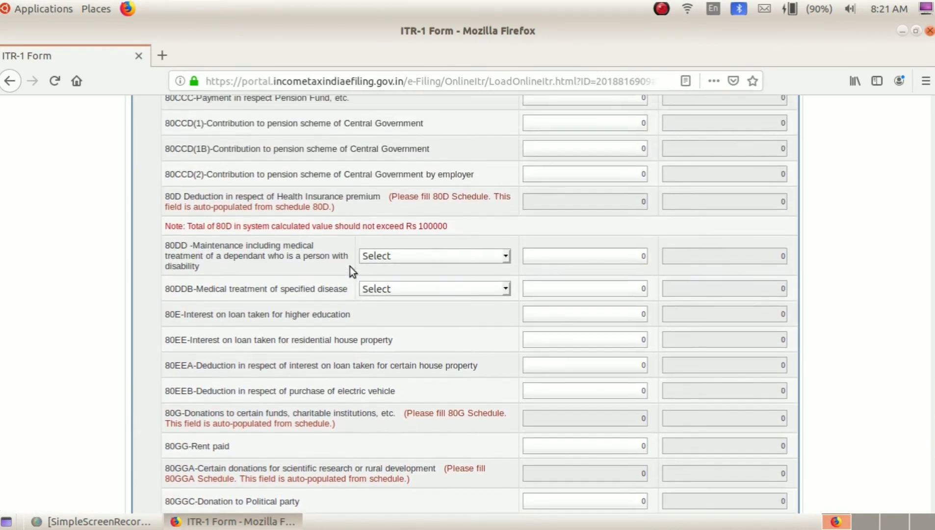
scroll(350, 267, up, 2)
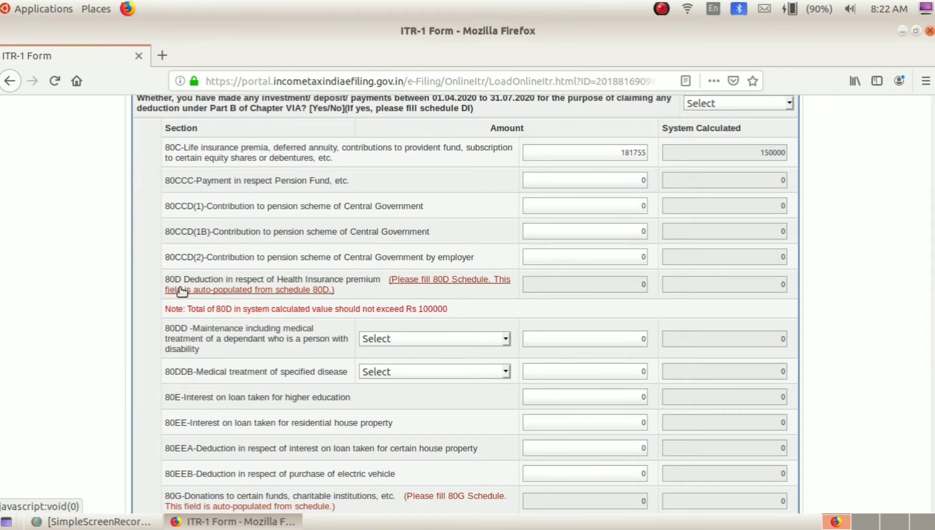
scroll(182, 292, down, 1)
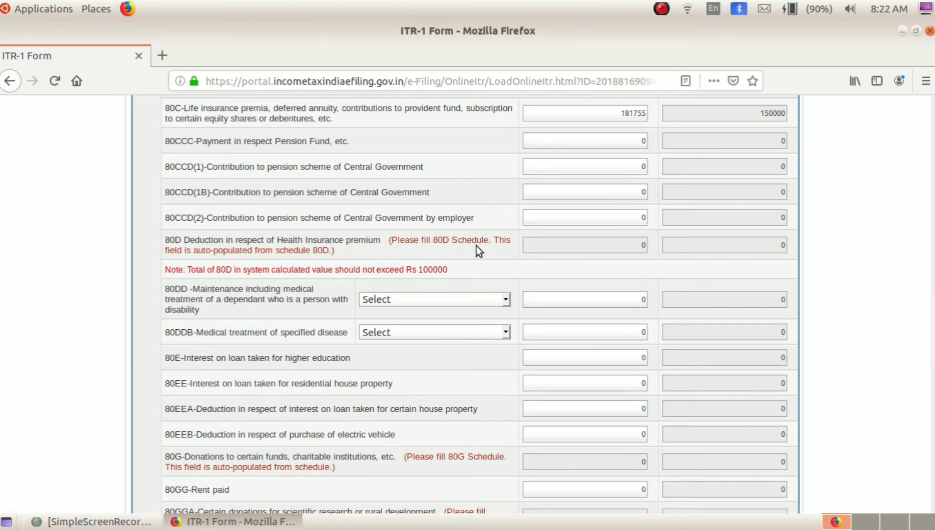
scroll(476, 246, up, 3)
scroll(478, 249, up, 15)
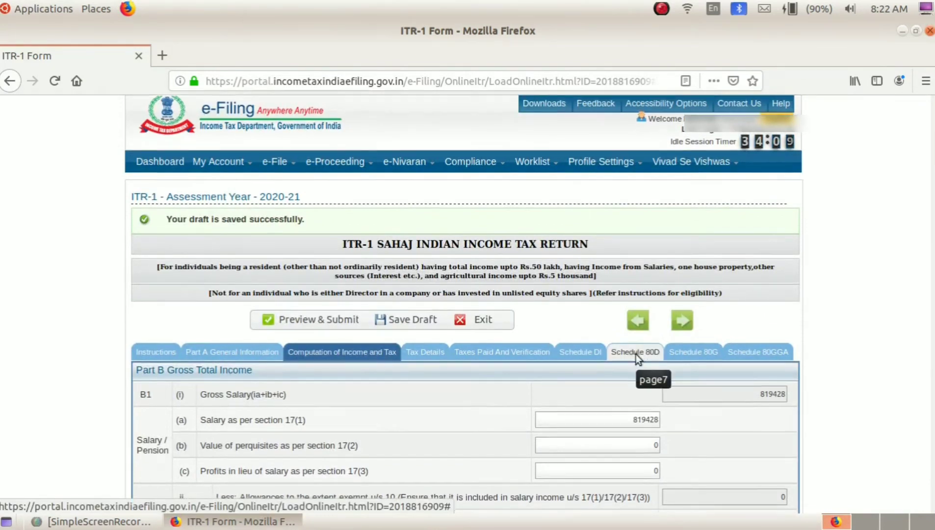
Open Schedule 80D and view the senior citizen answers, leaving question 1 unchanged.
scroll(635, 354, down, 10)
scroll(633, 344, down, 12)
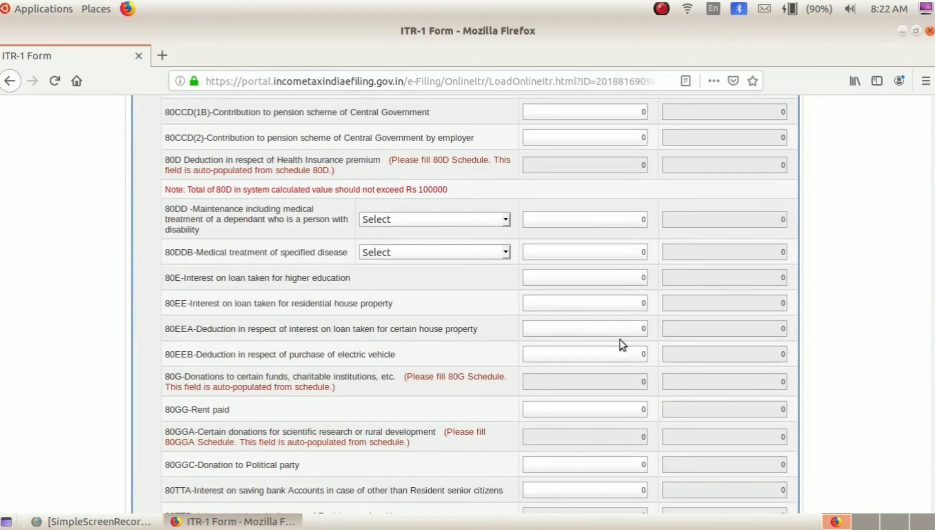
click(463, 163)
scroll(642, 219, up, 8)
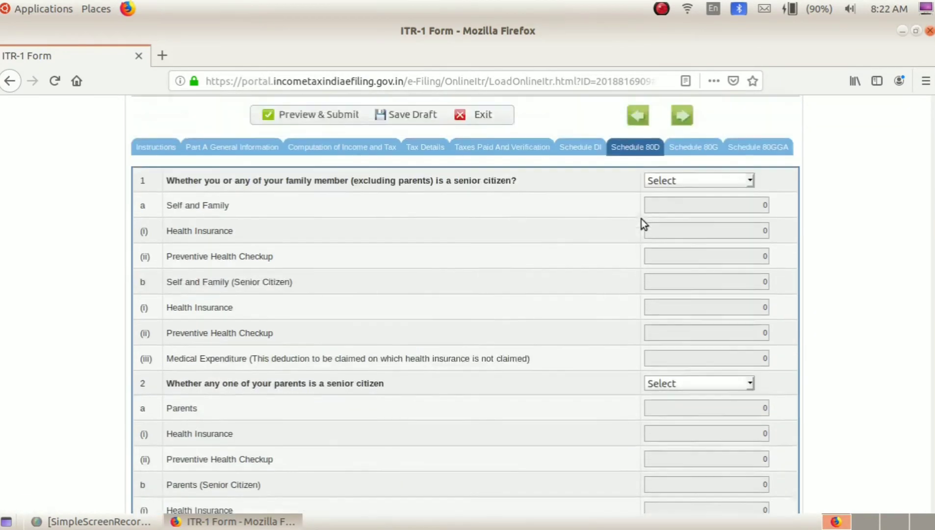
scroll(631, 328, down, 4)
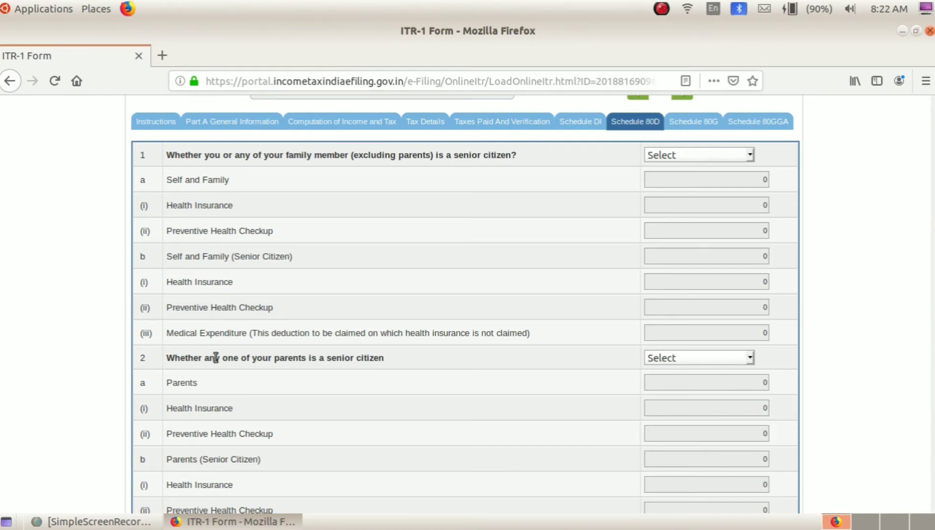
scroll(214, 358, down, 4)
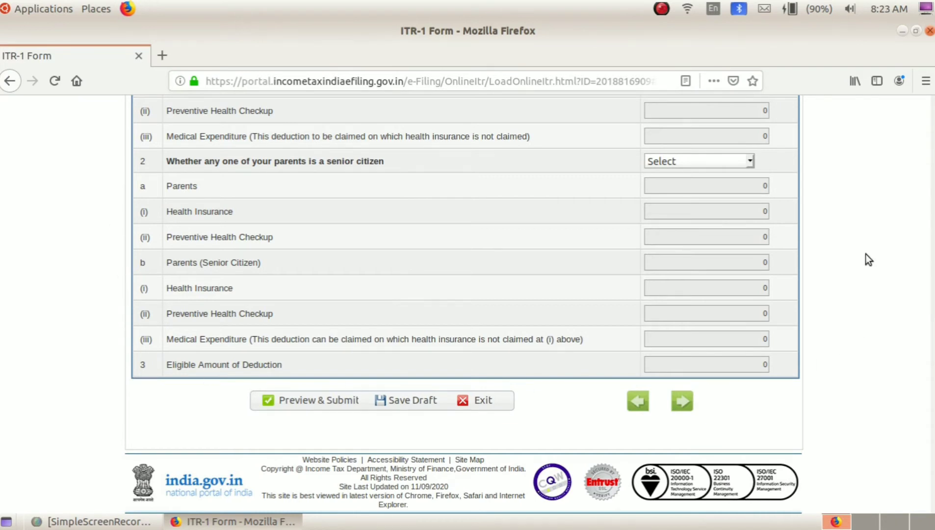
scroll(100, 329, up, 5)
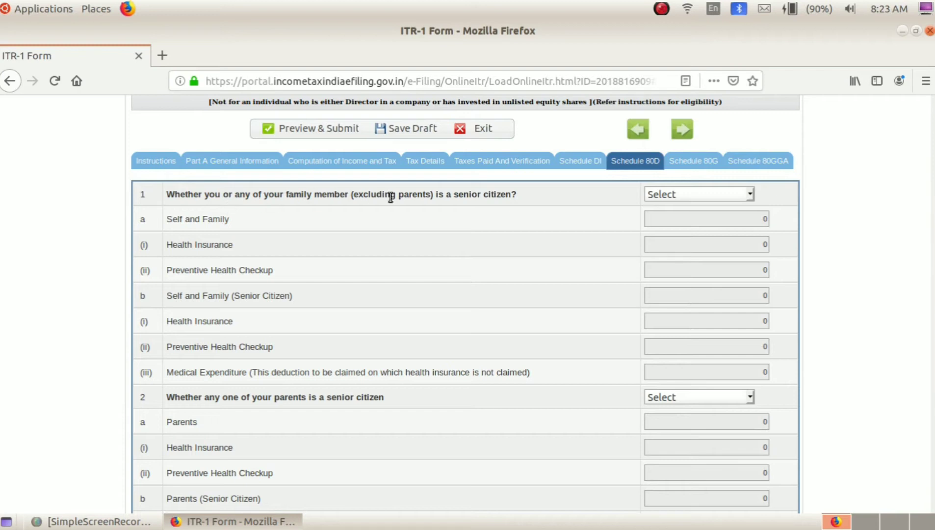
click(687, 193)
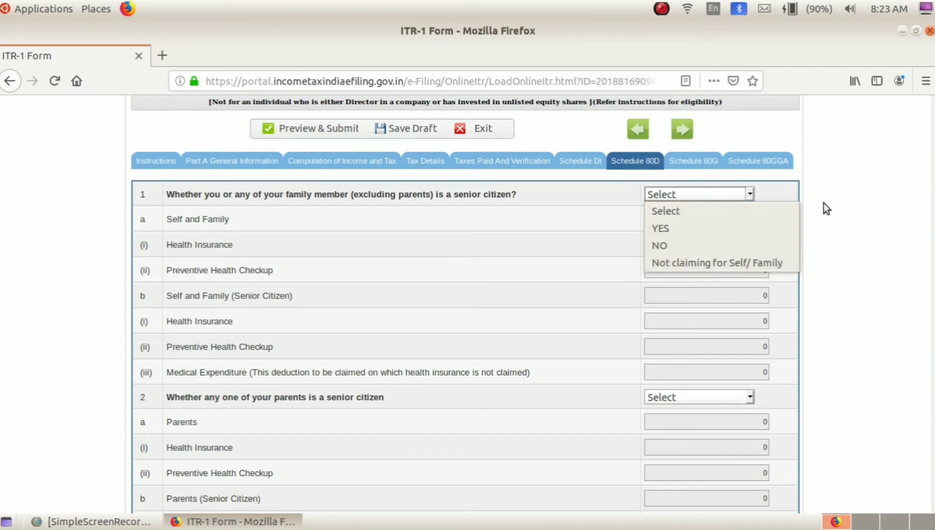
click(870, 198)
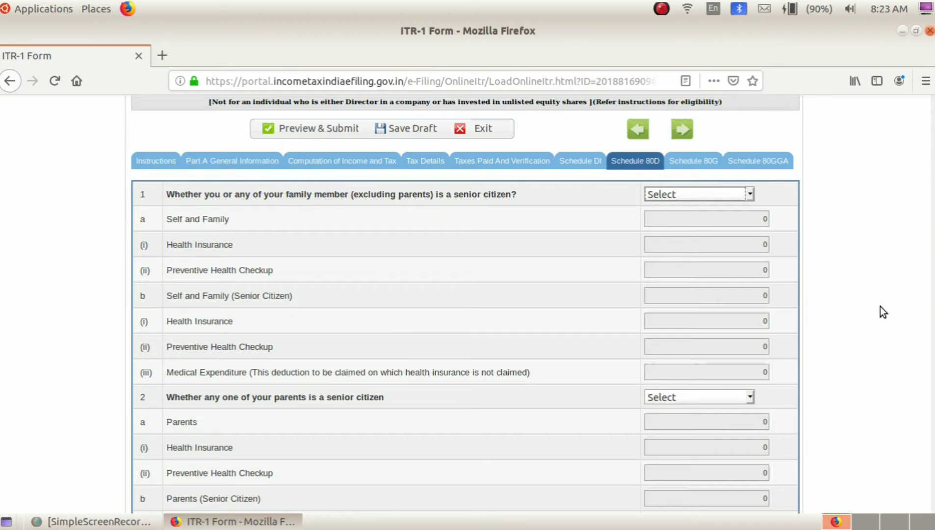
Return to Computation of Income and Tax, leaving all 80D amounts at 0.
scroll(880, 306, down, 3)
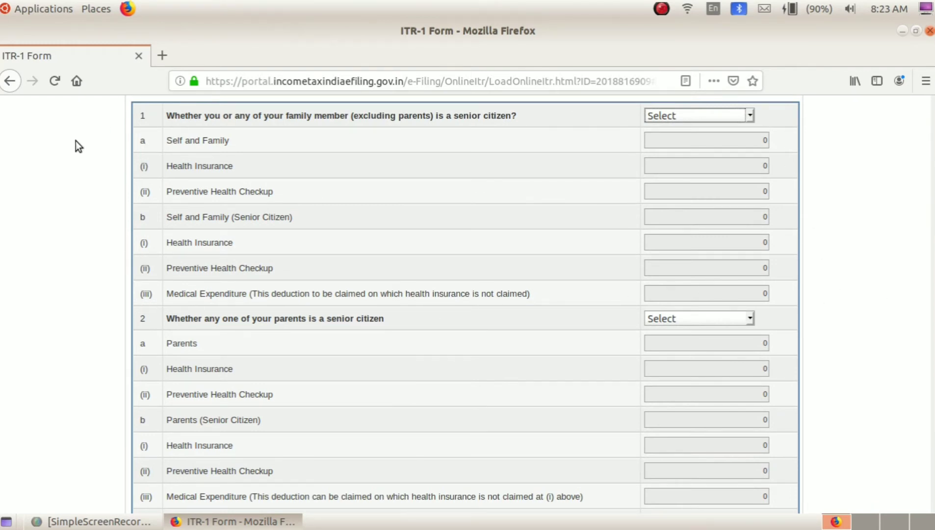
scroll(200, 356, down, 6)
scroll(199, 355, up, 7)
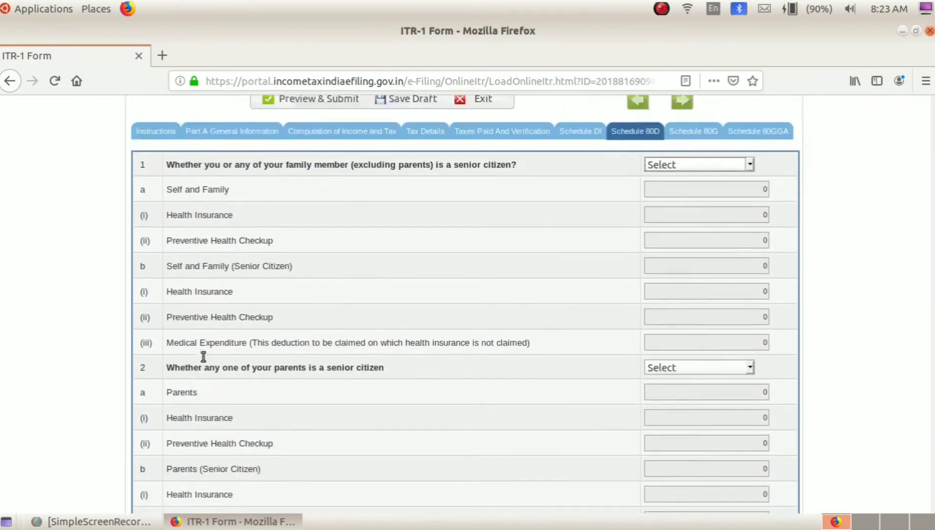
scroll(203, 356, down, 5)
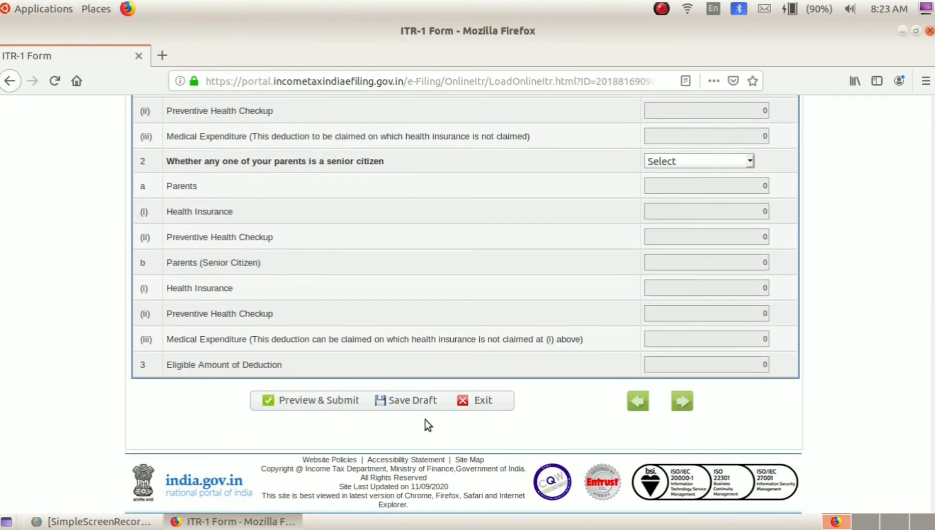
scroll(427, 419, up, 10)
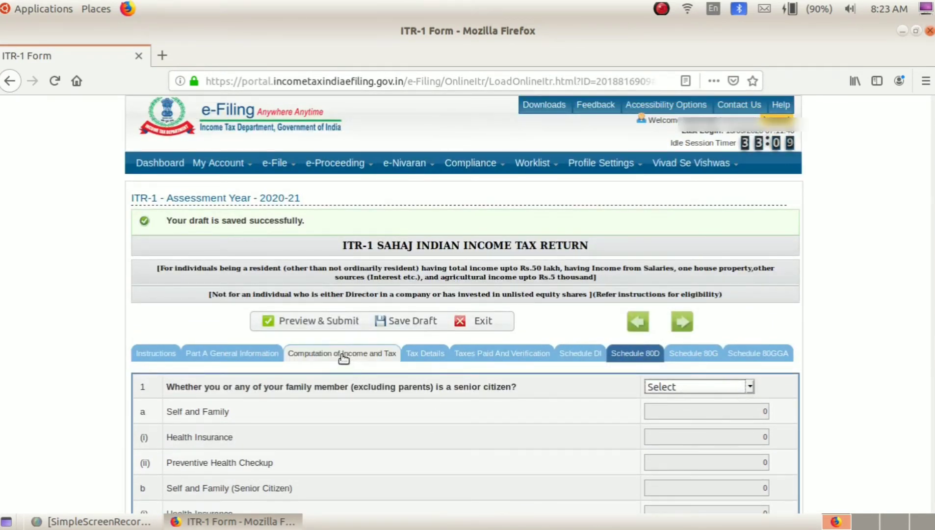
click(339, 354)
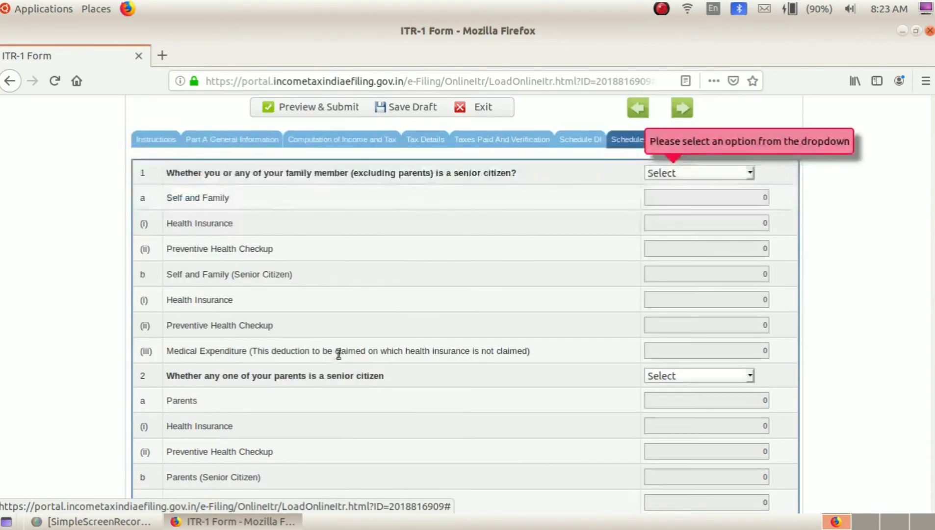
scroll(341, 367, down, 5)
scroll(341, 367, up, 5)
scroll(341, 367, up, 4)
click(342, 354)
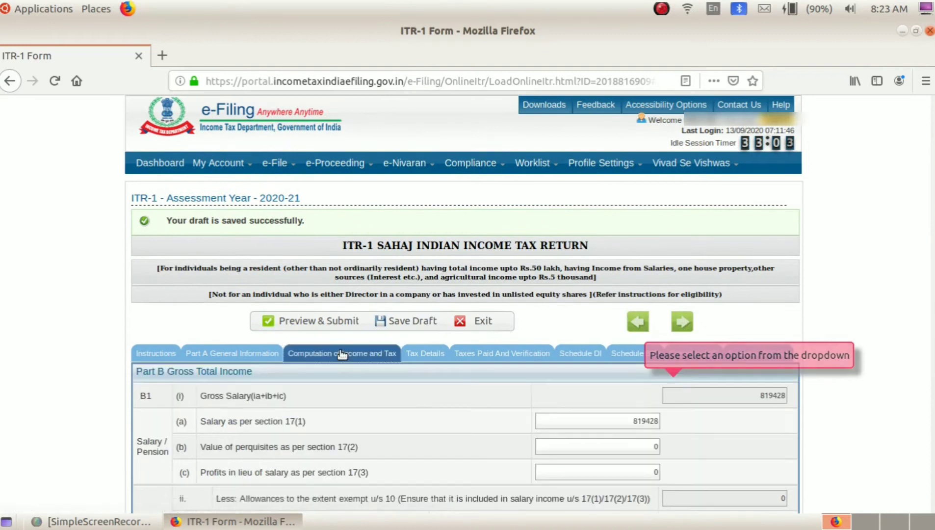
scroll(351, 426, down, 8)
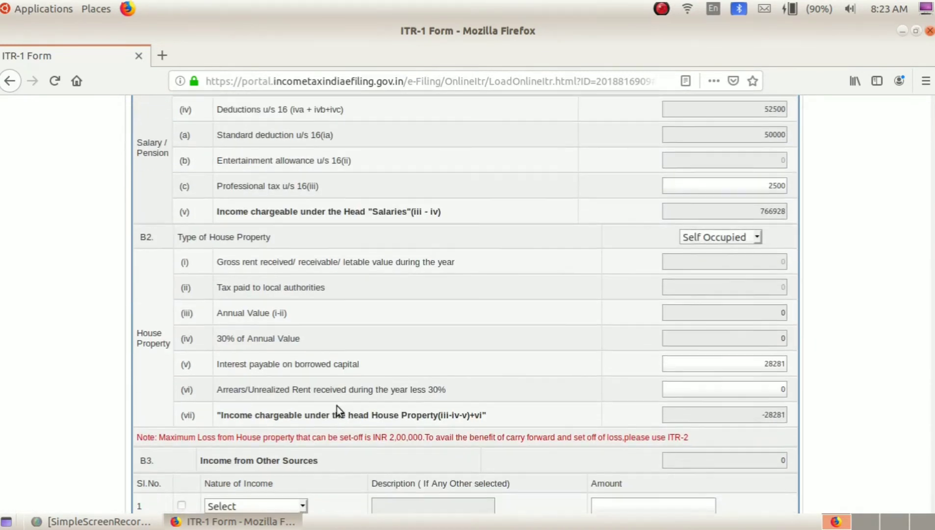
scroll(337, 405, down, 10)
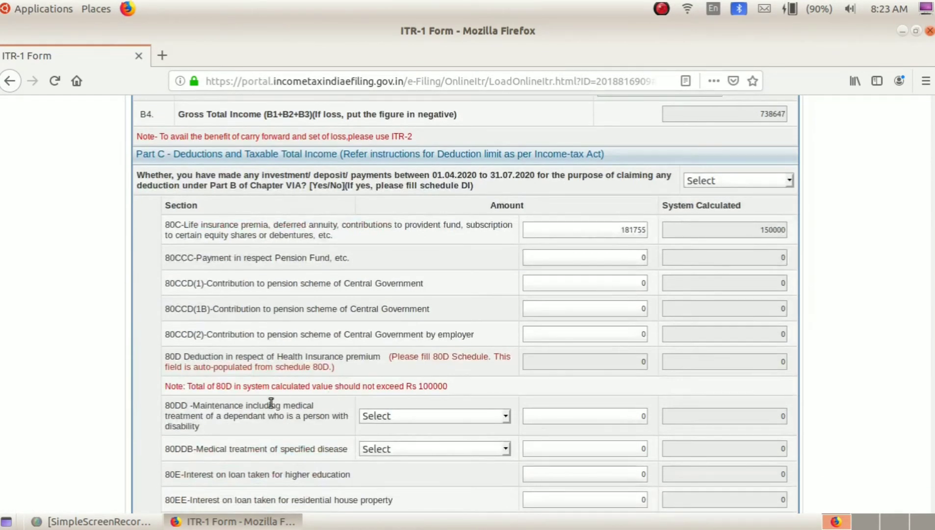
scroll(194, 401, down, 4)
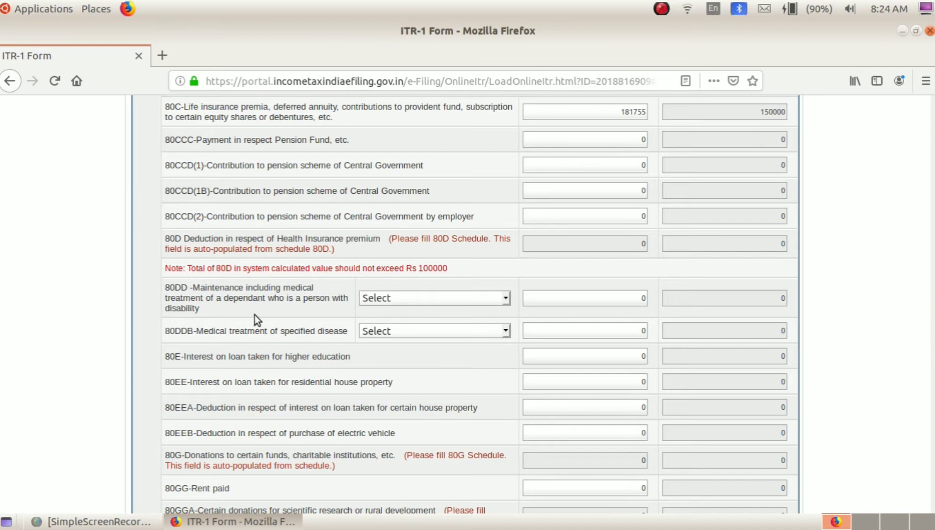
click(385, 300)
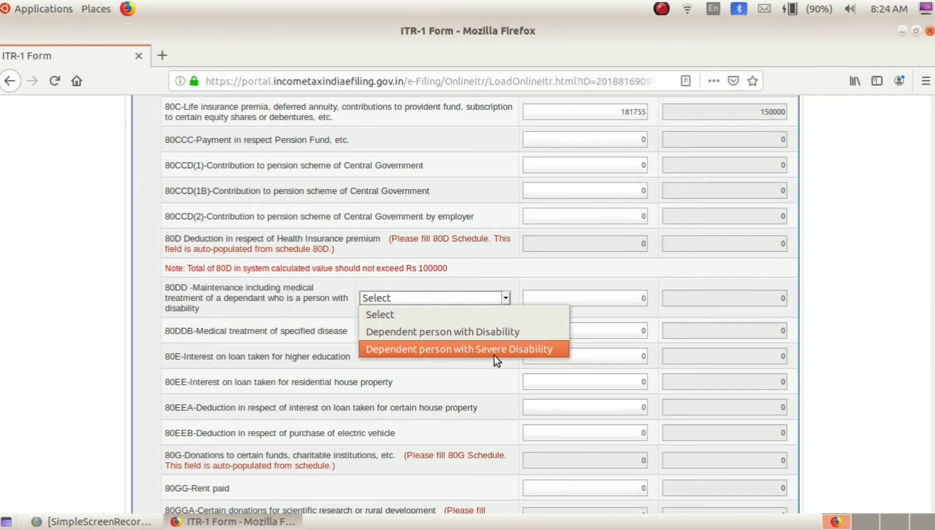
click(316, 314)
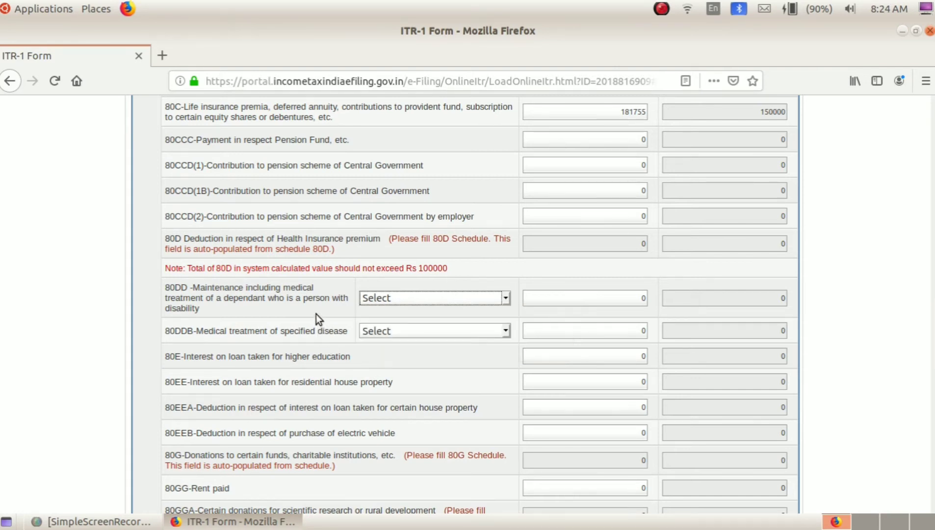
scroll(186, 347, down, 2)
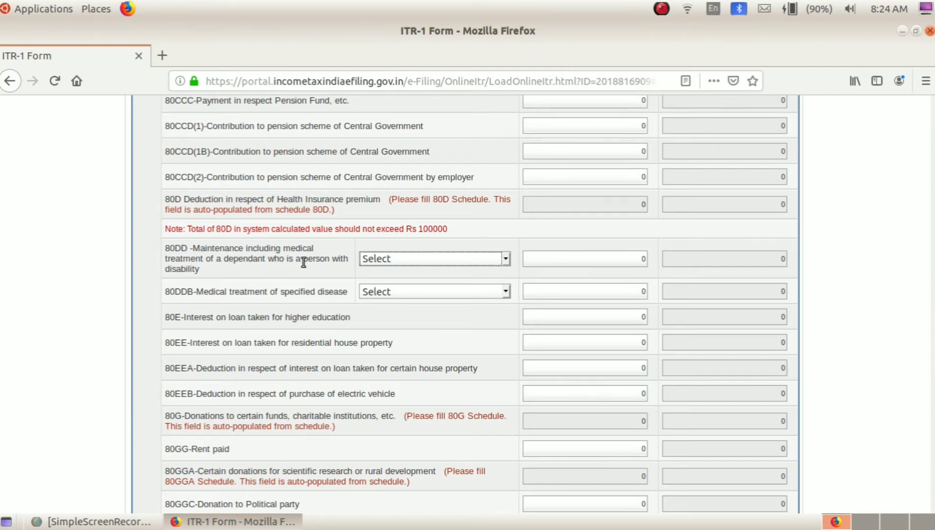
click(432, 276)
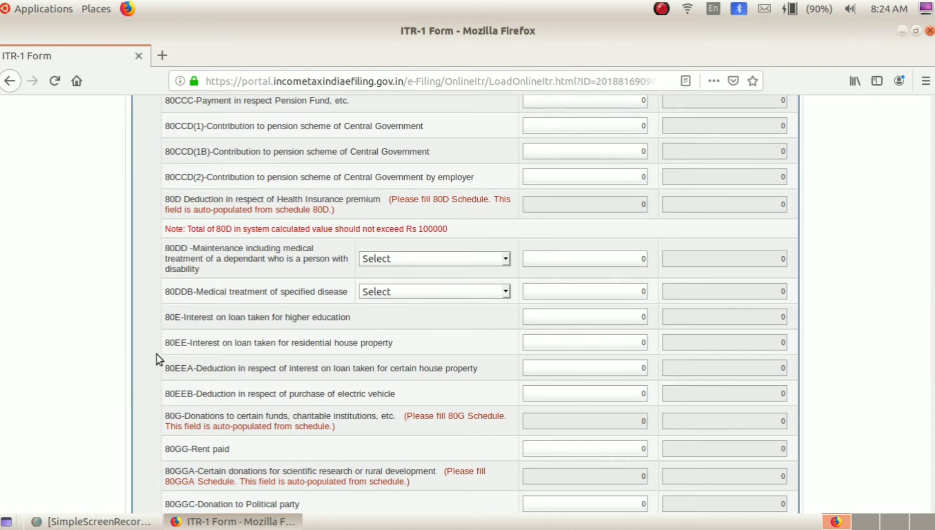
scroll(157, 354, down, 2)
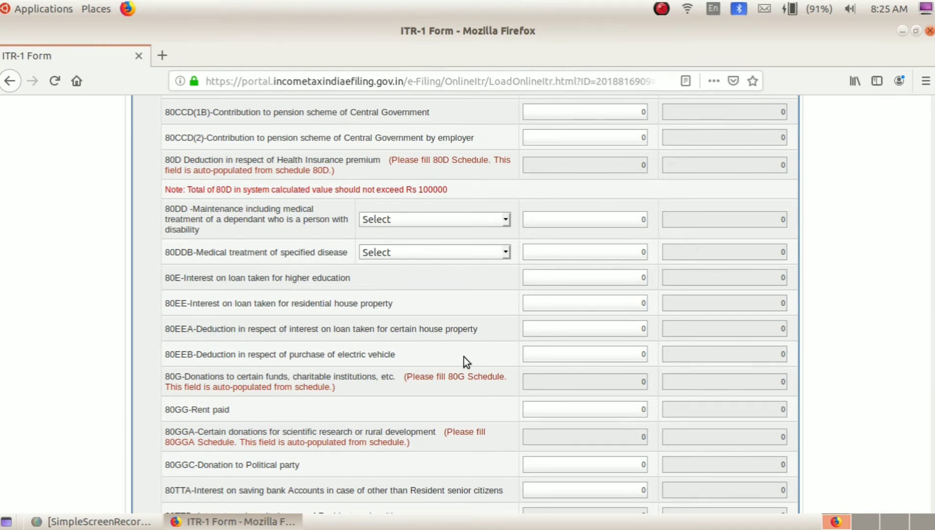
scroll(467, 357, down, 2)
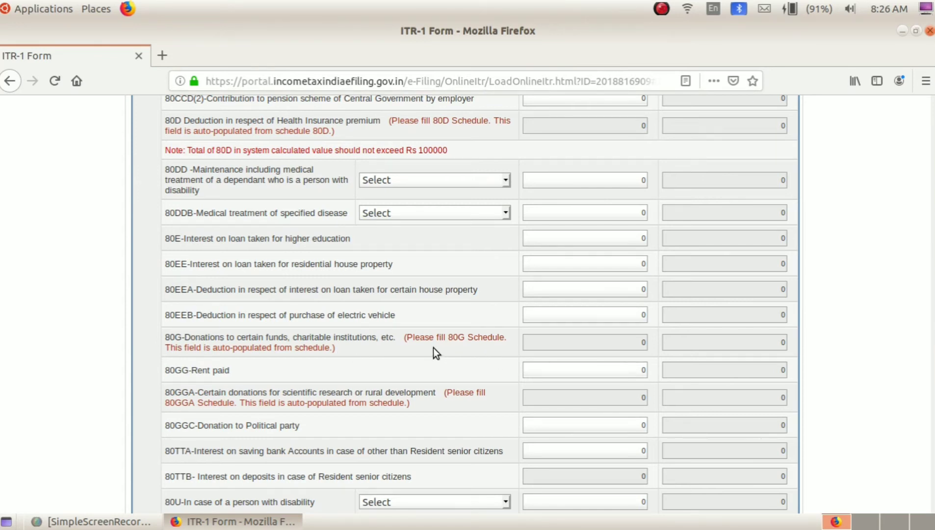
scroll(478, 347, up, 15)
scroll(481, 348, up, 5)
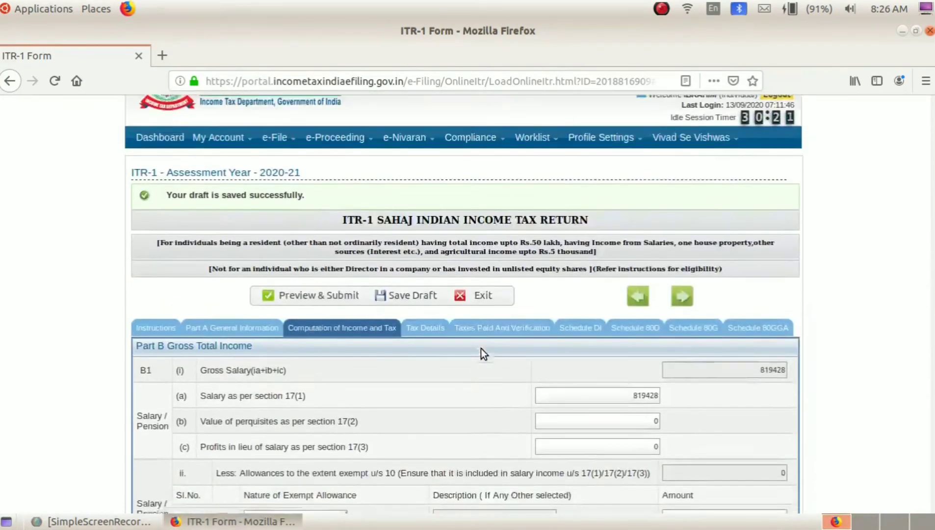
scroll(646, 346, down, 18)
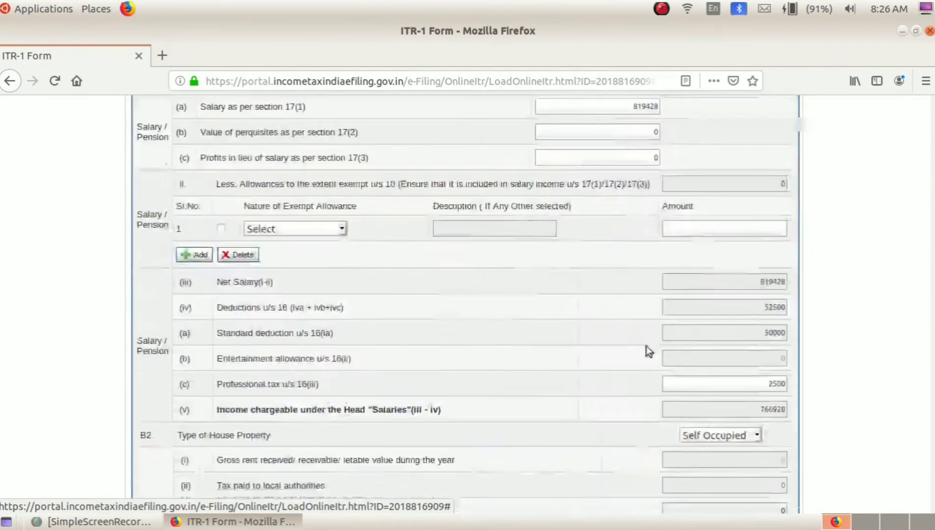
scroll(434, 311, down, 5)
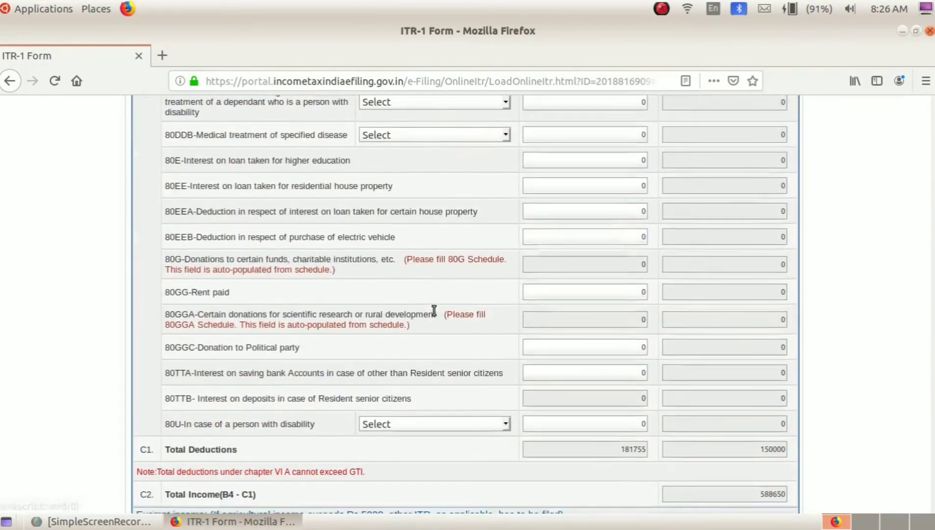
click(460, 264)
scroll(366, 274, up, 15)
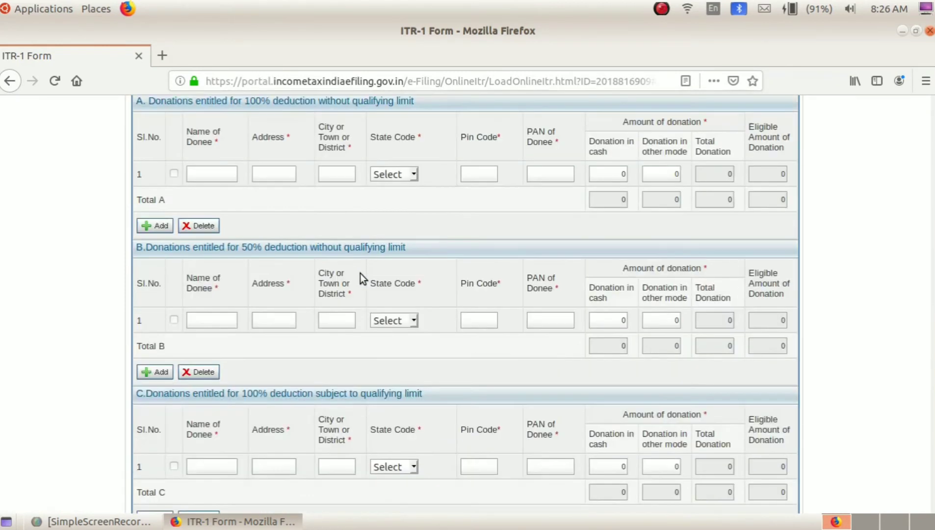
scroll(360, 274, up, 4)
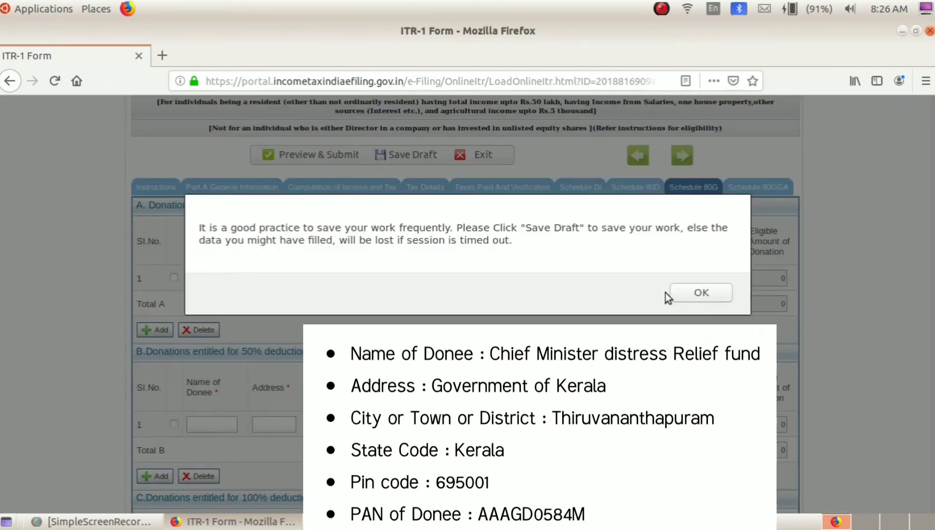
click(673, 293)
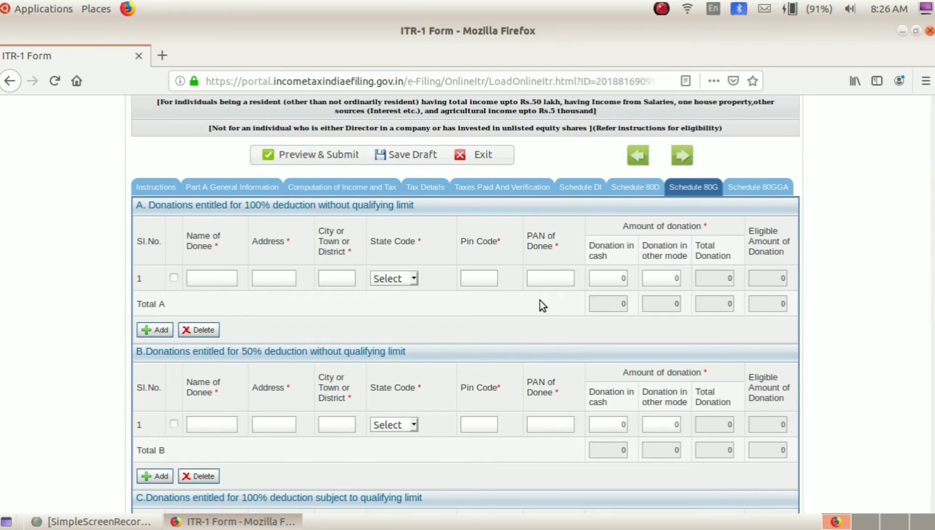
click(326, 188)
scroll(354, 403, down, 10)
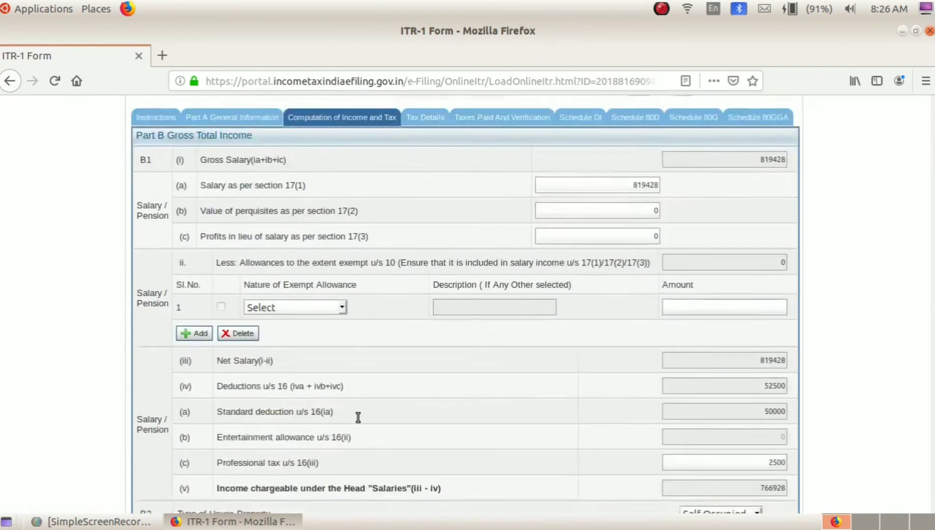
scroll(359, 418, down, 15)
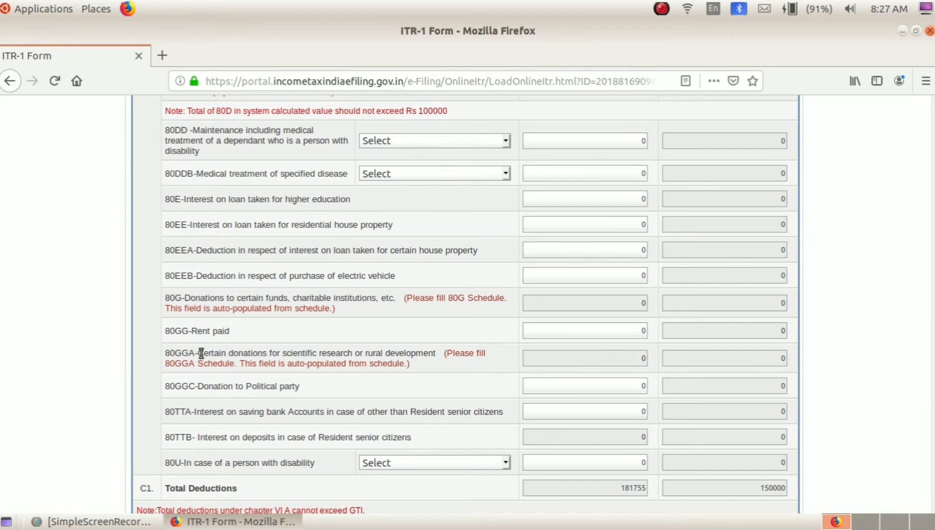
scroll(210, 348, down, 3)
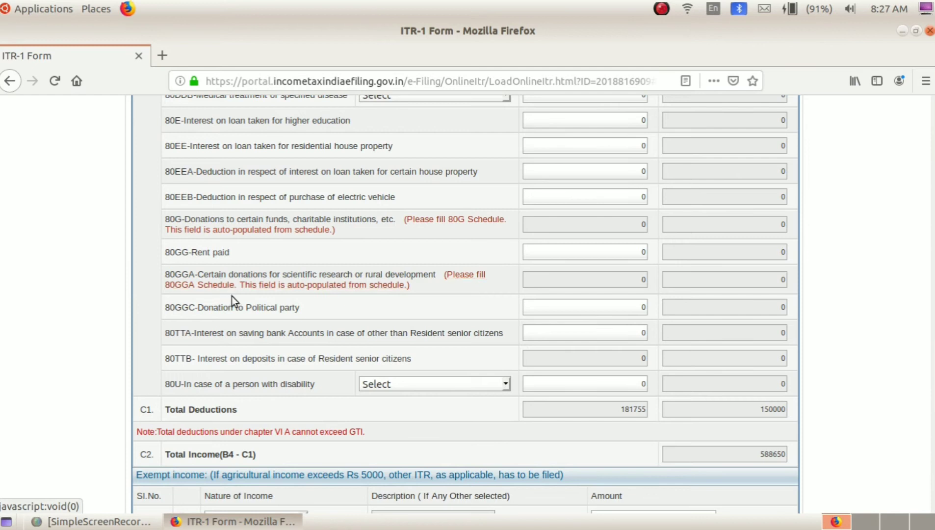
scroll(216, 314, down, 3)
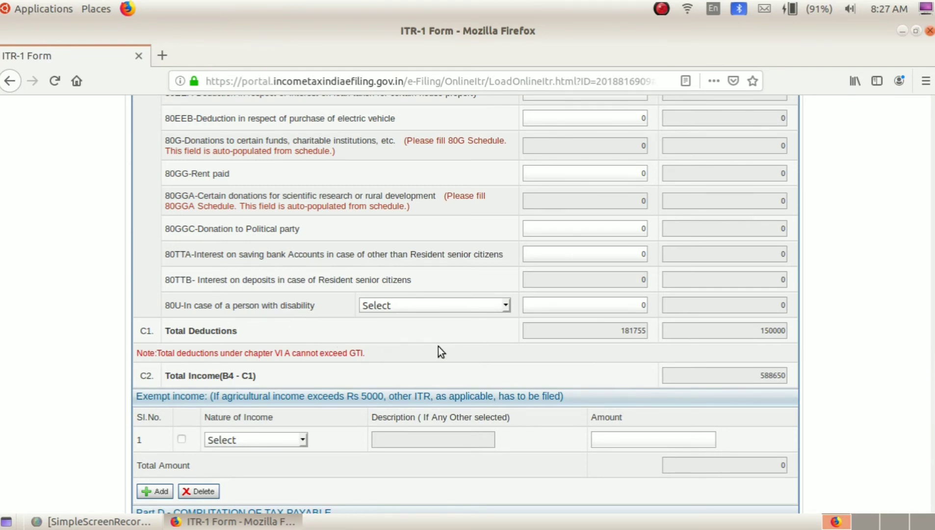
scroll(439, 347, down, 2)
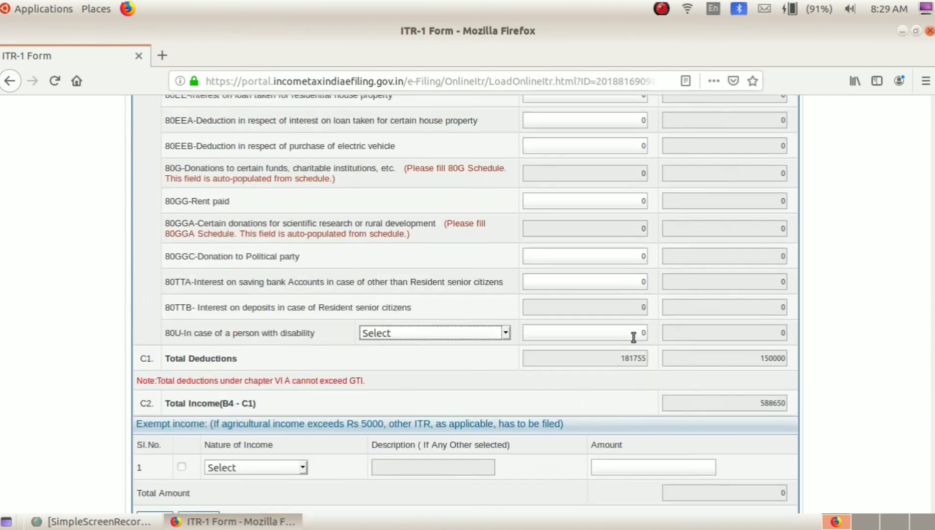
scroll(634, 336, up, 4)
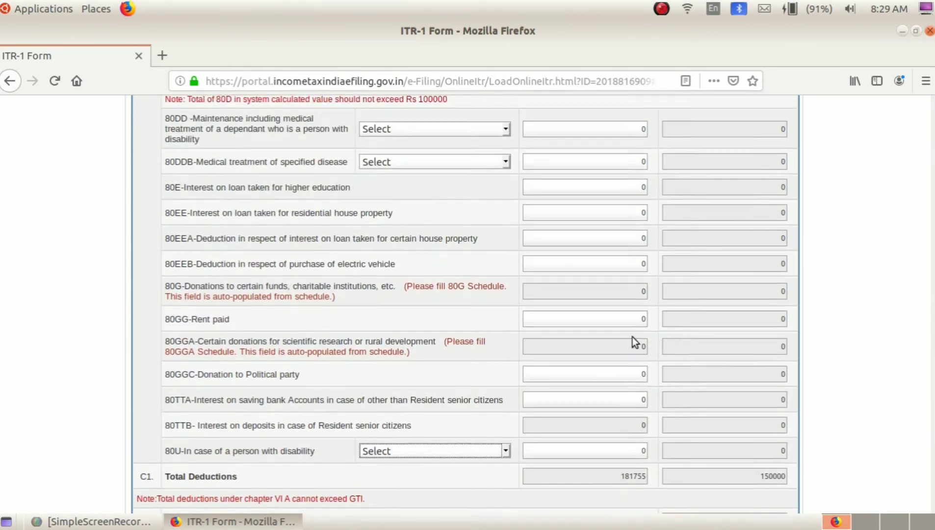
scroll(633, 338, up, 7)
scroll(641, 327, down, 11)
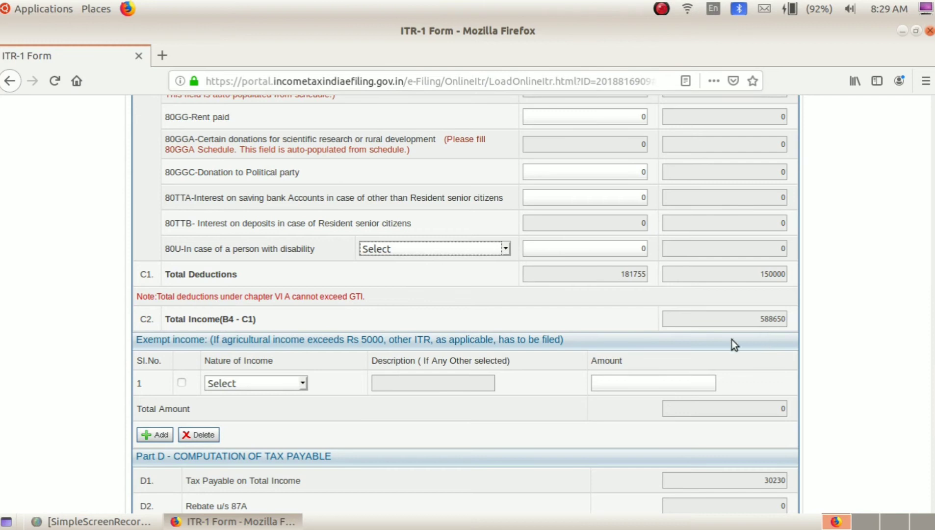
scroll(228, 402, down, 3)
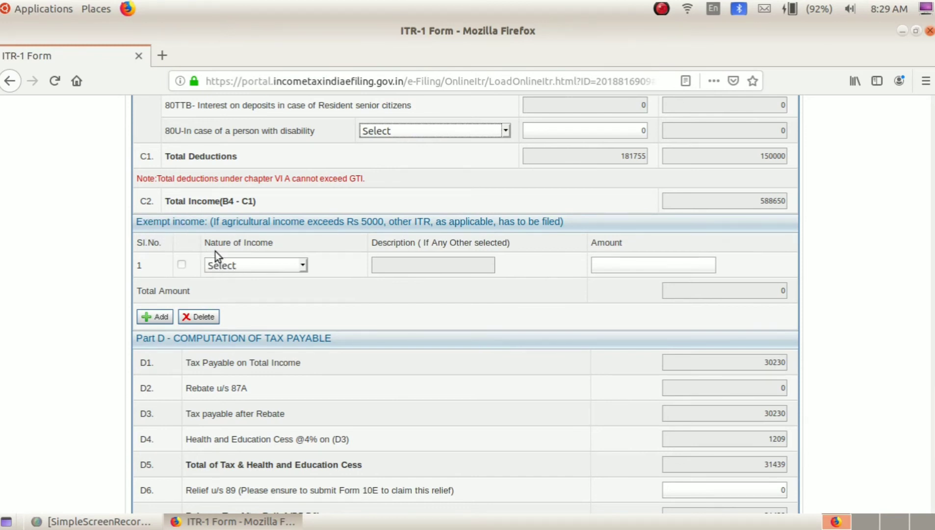
click(274, 264)
scroll(167, 339, down, 1)
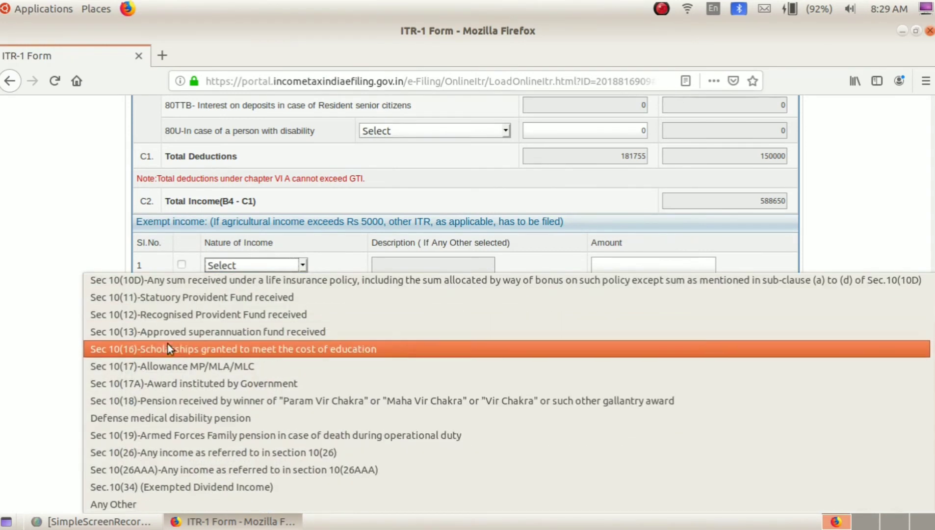
scroll(171, 461, up, 1)
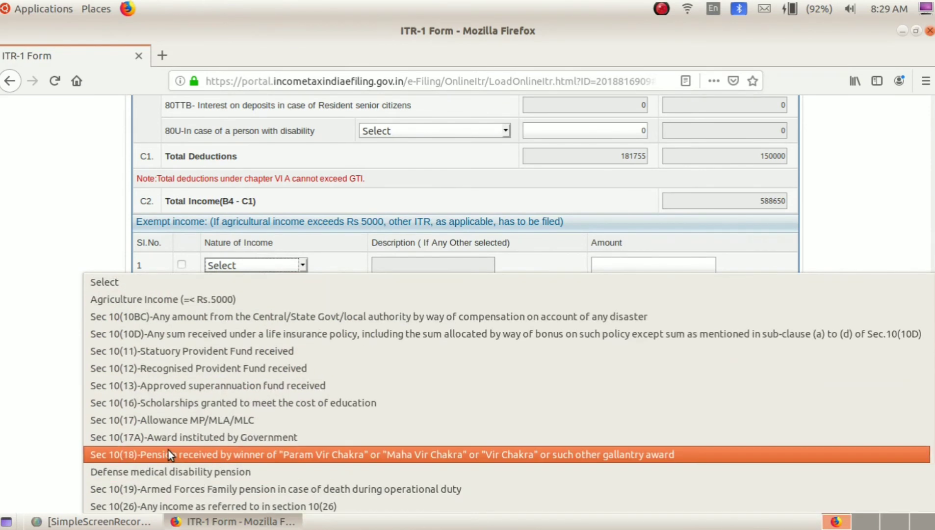
click(118, 241)
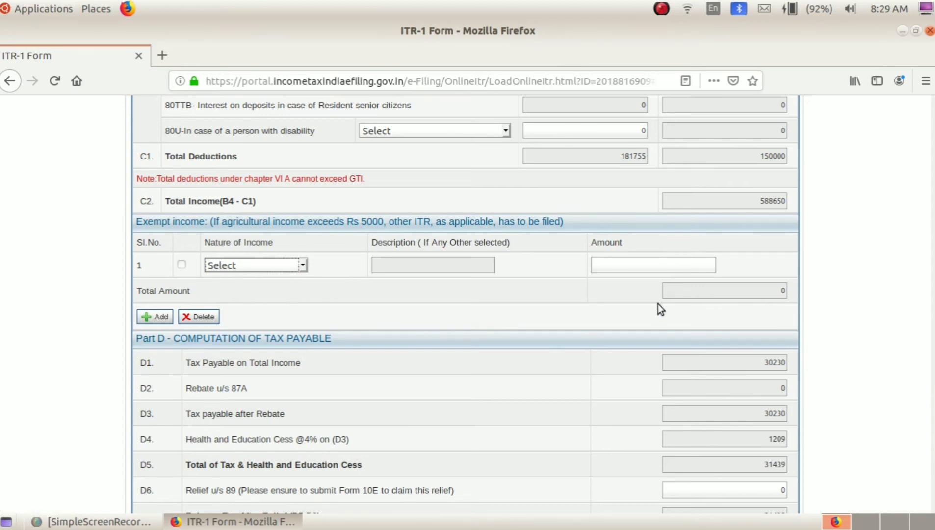
scroll(444, 305, down, 5)
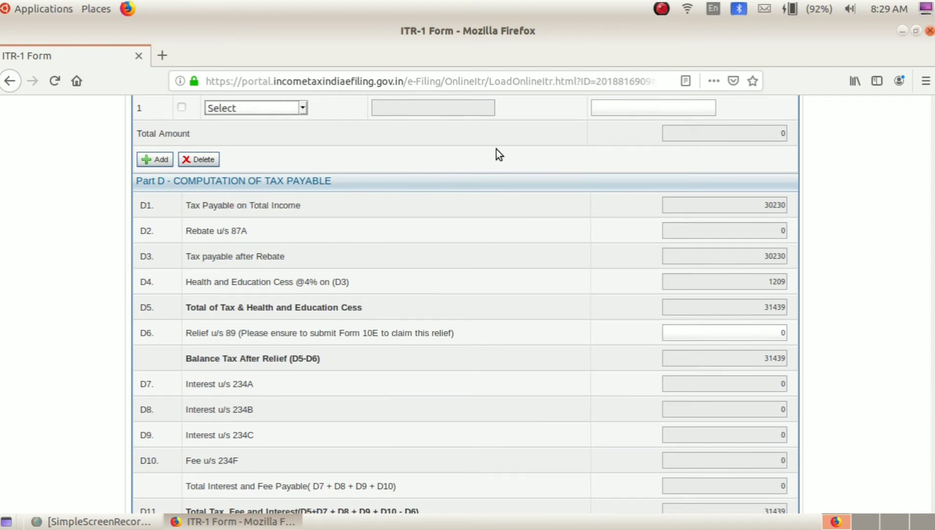
scroll(496, 149, up, 3)
scroll(496, 150, down, 3)
scroll(795, 242, up, 5)
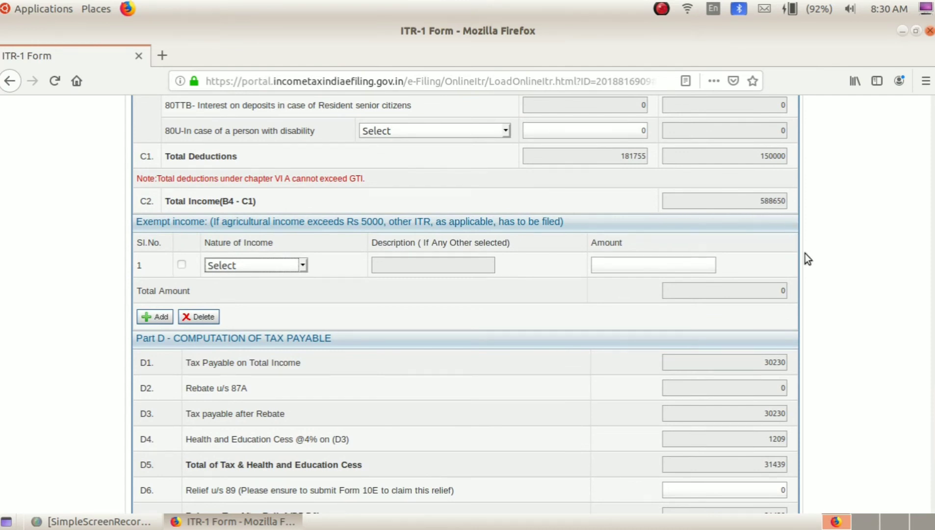
scroll(806, 254, down, 3)
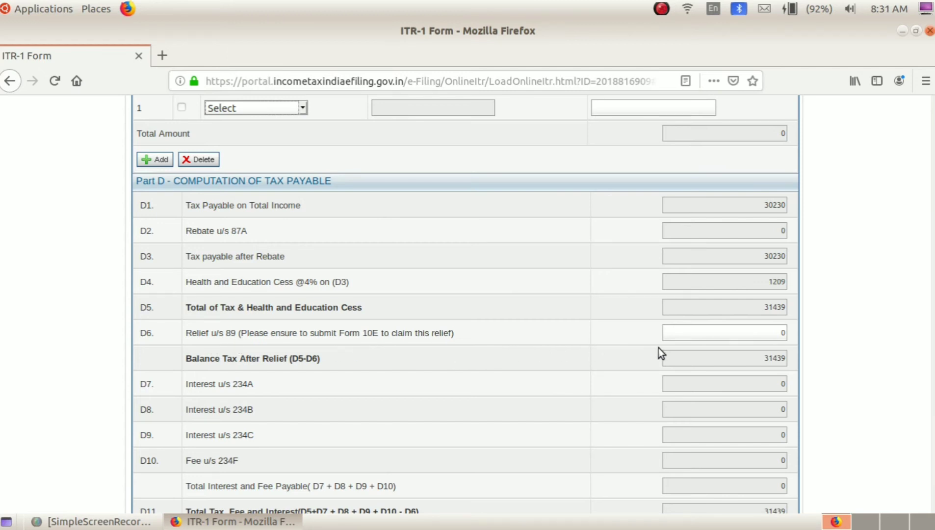
scroll(659, 353, down, 2)
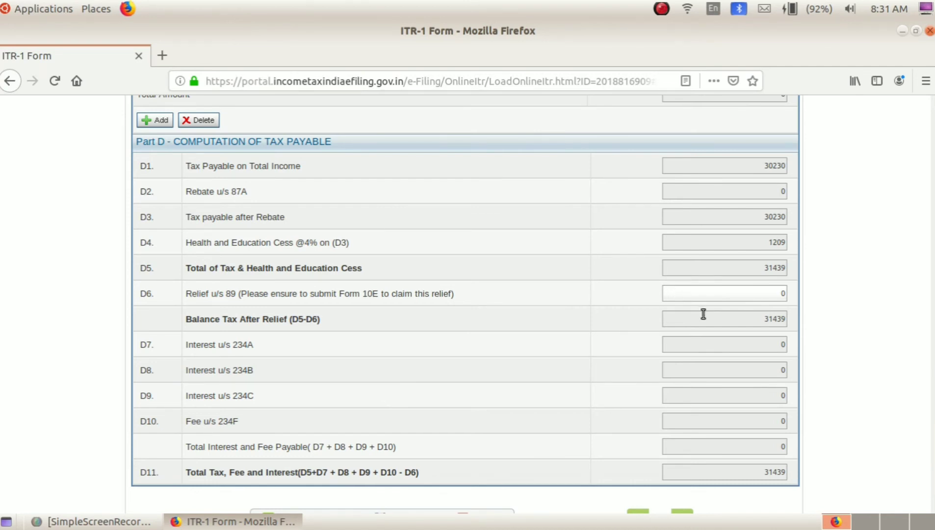
scroll(703, 314, up, 20)
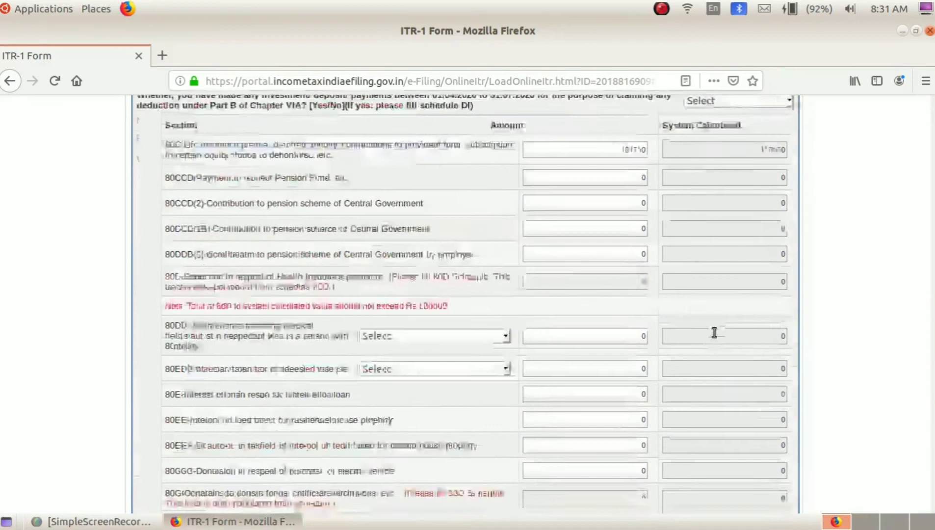
Scroll to the top and dismiss the e-File menu popup without leaving the return.
scroll(714, 334, up, 15)
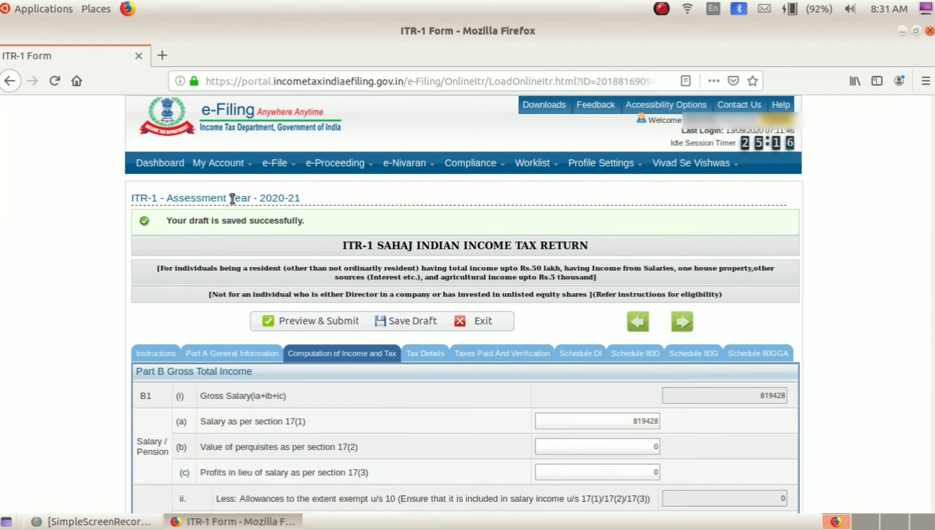
mouse_move(279, 158)
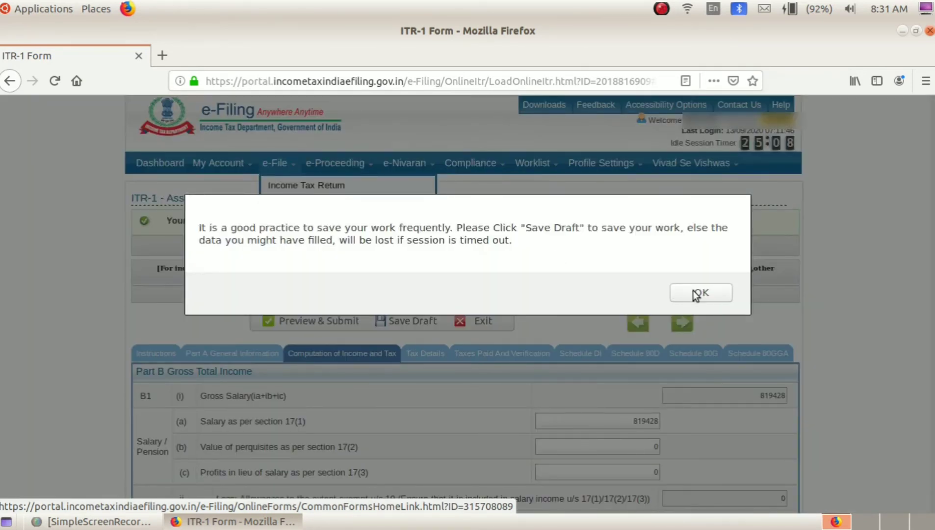
click(696, 293)
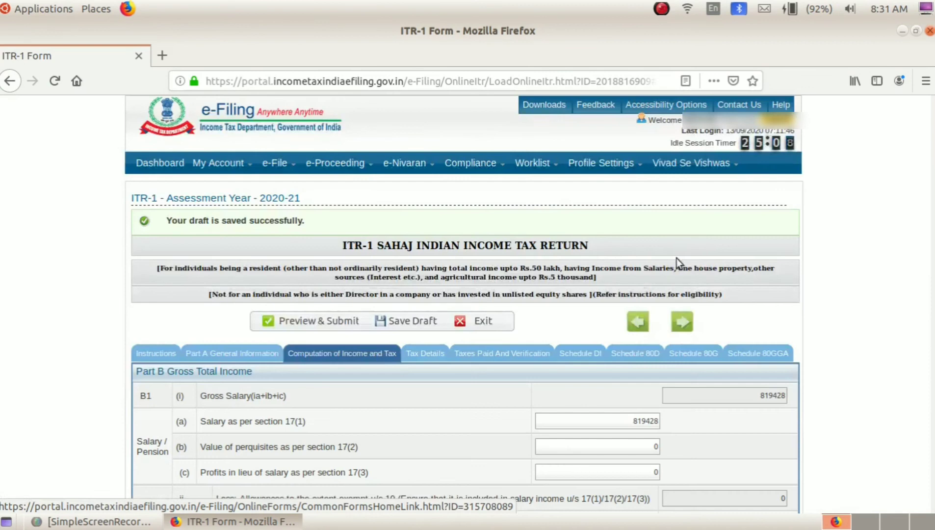
scroll(692, 250, down, 15)
scroll(694, 251, down, 10)
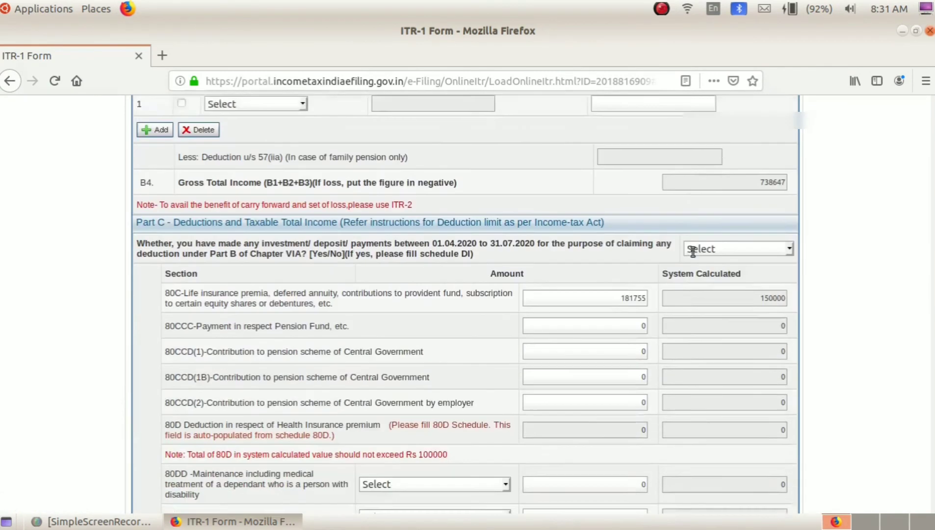
scroll(544, 280, down, 10)
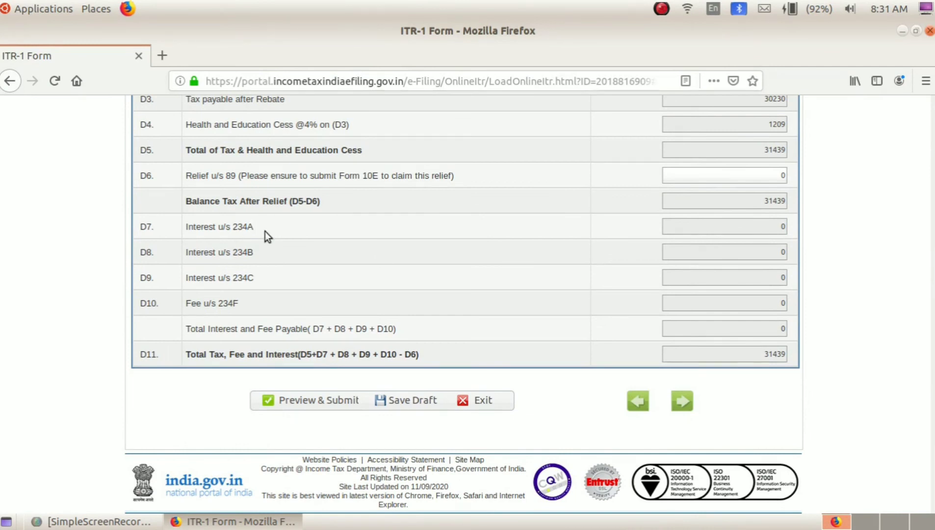
scroll(279, 236, up, 1)
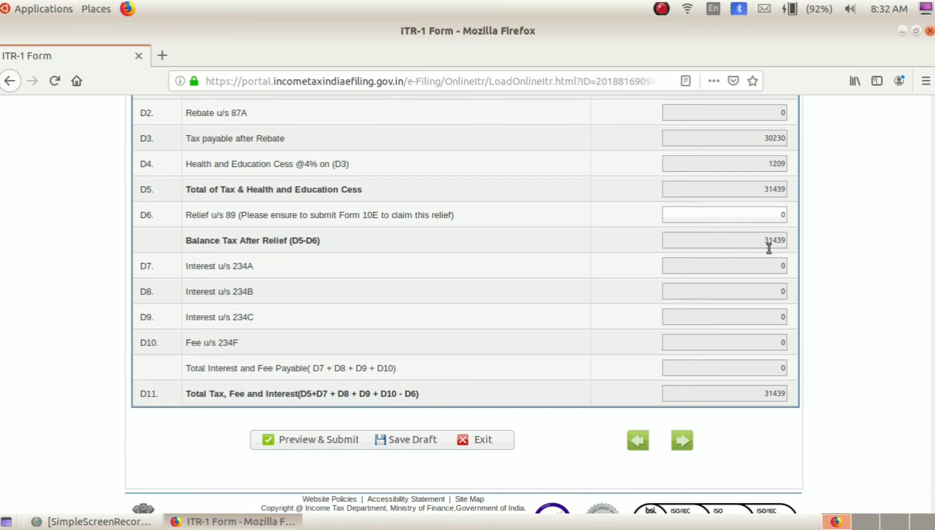
Review Part C and Part D with total tax payable of 31439, then save the draft.
scroll(244, 319, down, 2)
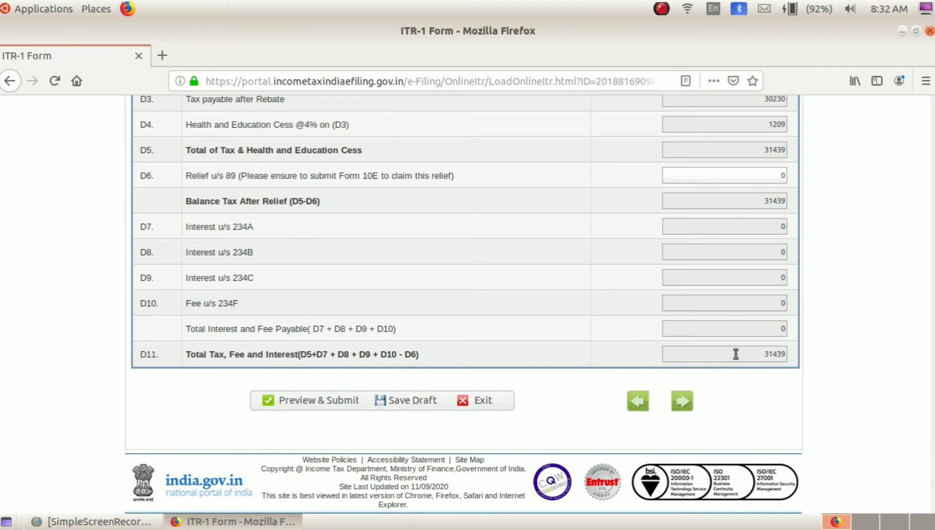
scroll(794, 345, up, 2)
scroll(790, 354, down, 3)
scroll(751, 375, up, 3)
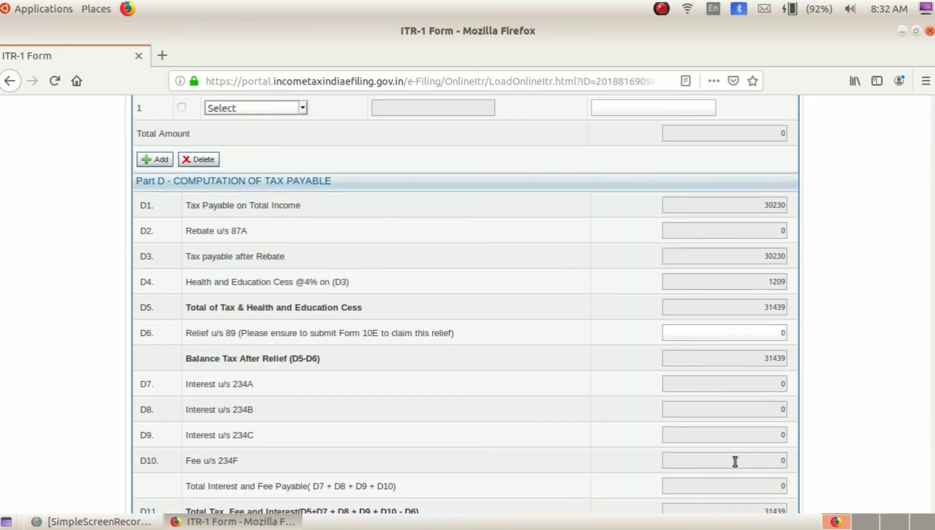
scroll(734, 461, up, 4)
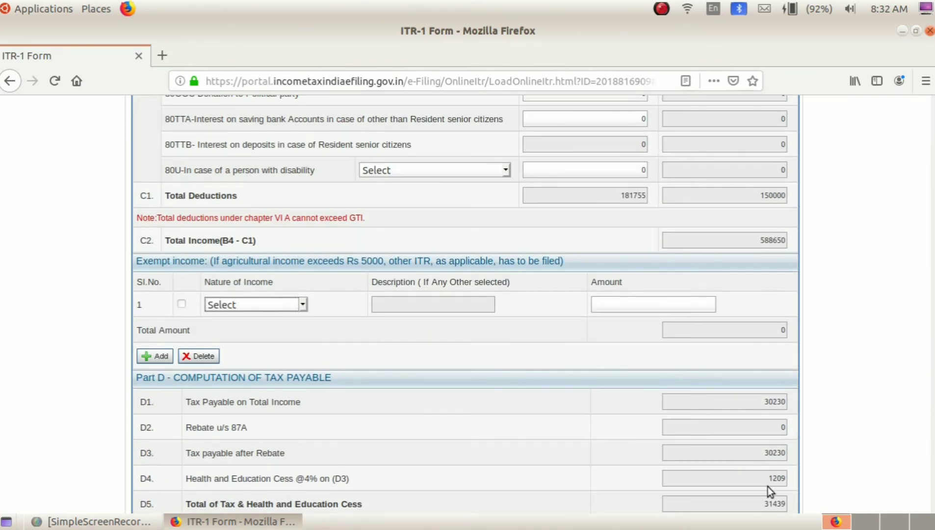
scroll(691, 434, down, 1)
scroll(640, 415, up, 15)
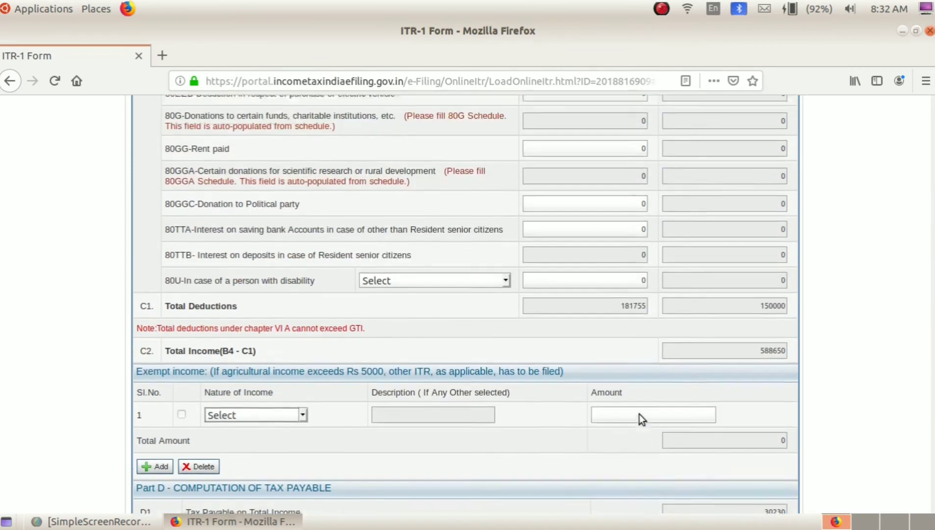
scroll(639, 414, up, 15)
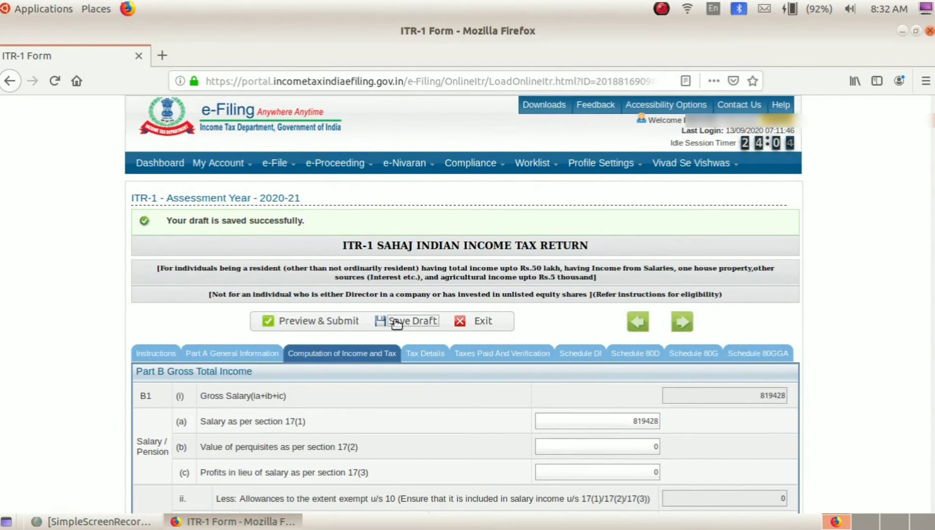
click(396, 321)
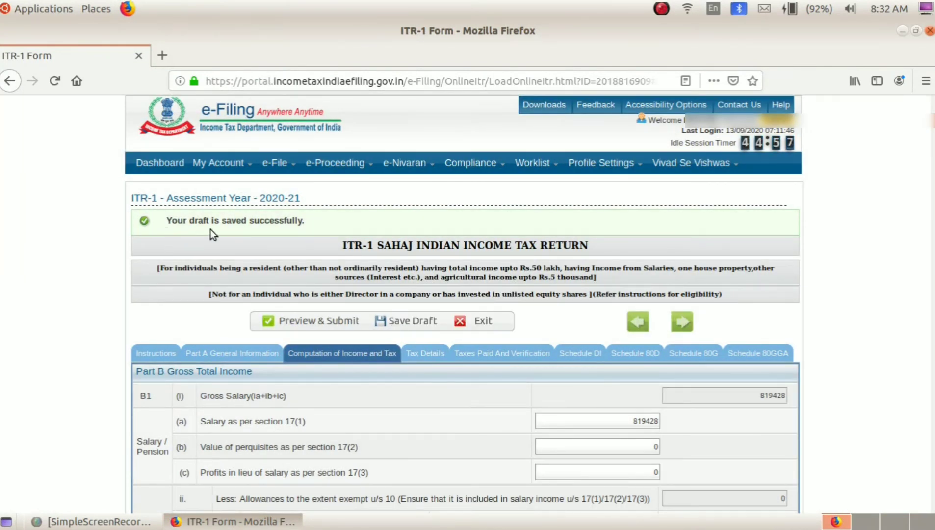
Open Tax Details and refresh Sch-TDS, listing 31440 TDS on salary of 314400.
click(420, 361)
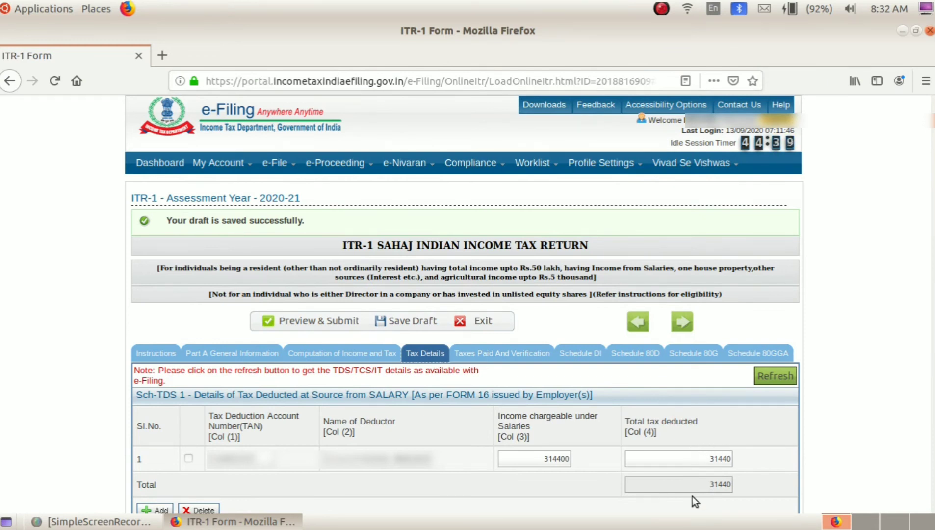
scroll(644, 295, down, 10)
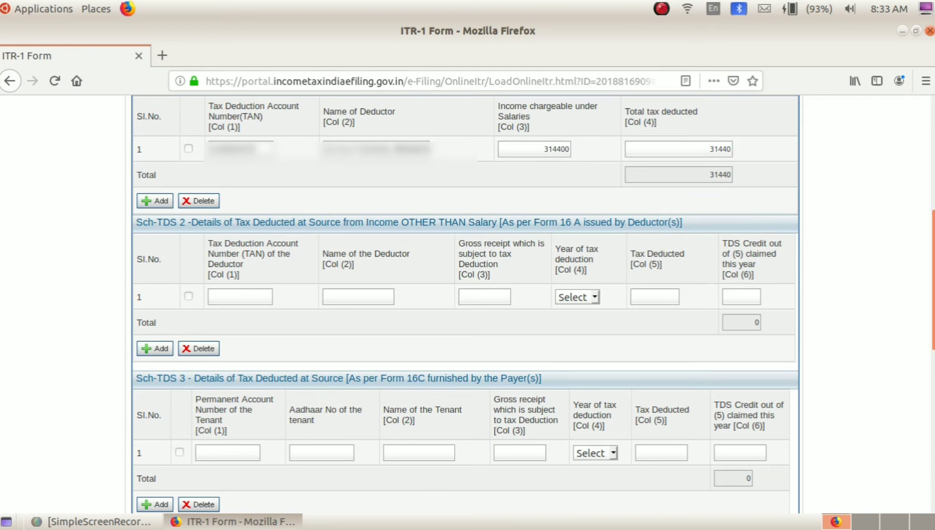
scroll(909, 213, up, 5)
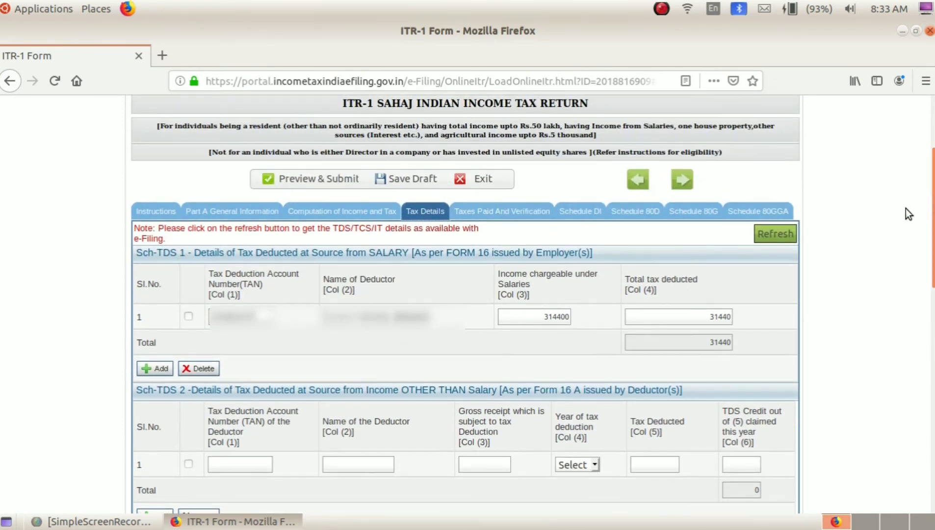
click(775, 234)
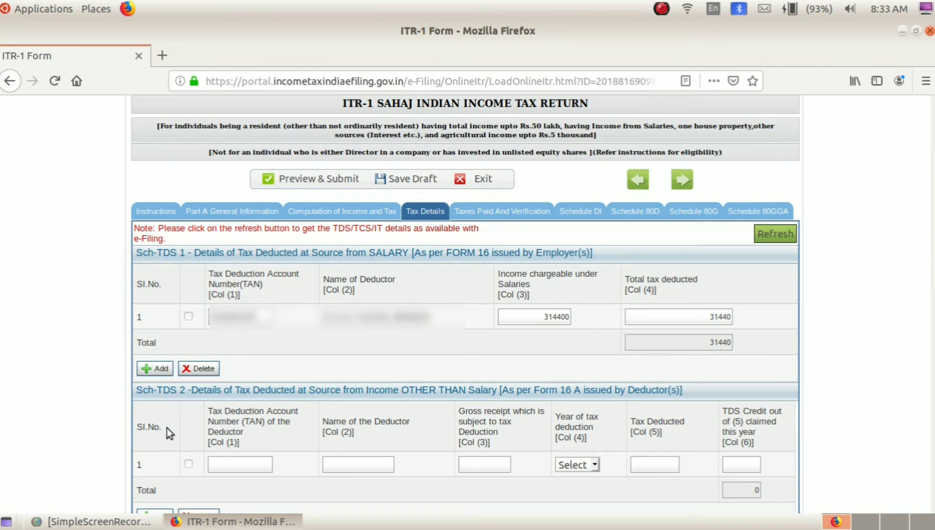
scroll(880, 302, down, 2)
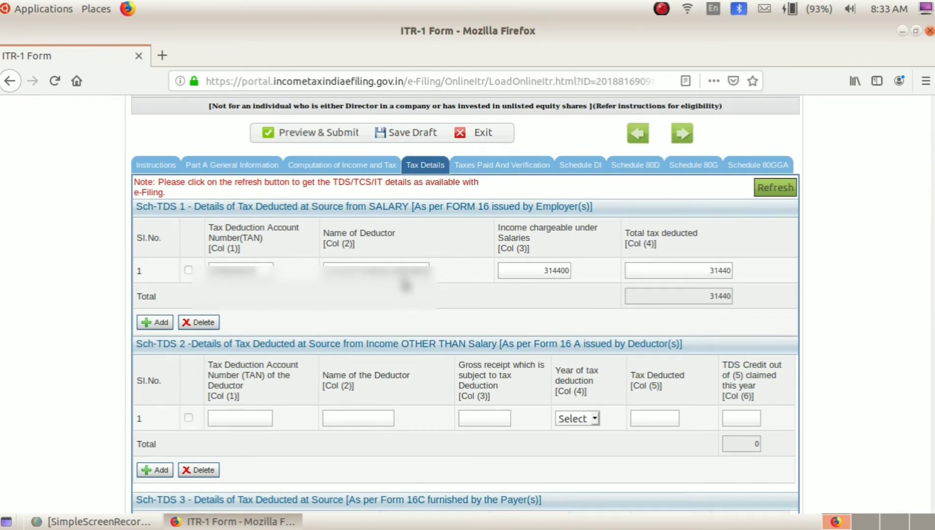
click(332, 165)
Review the income computation, switch to Tax Details showing 31440 salary TDS, and save the draft.
scroll(361, 456, down, 10)
scroll(363, 465, down, 12)
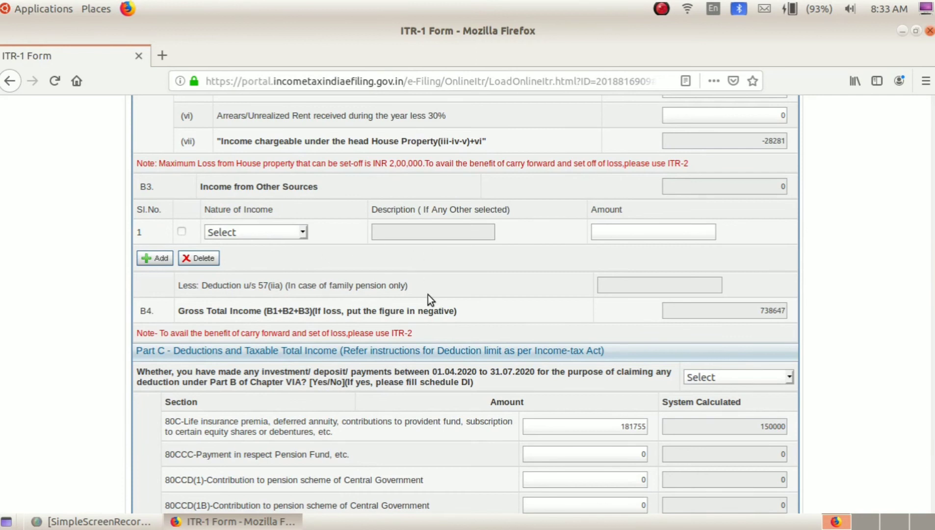
scroll(491, 246, up, 20)
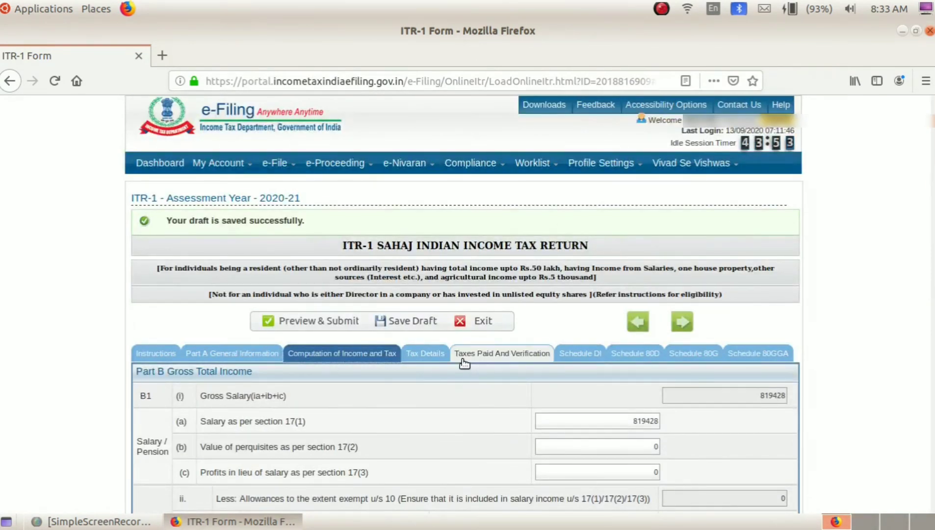
click(425, 353)
scroll(443, 421, down, 5)
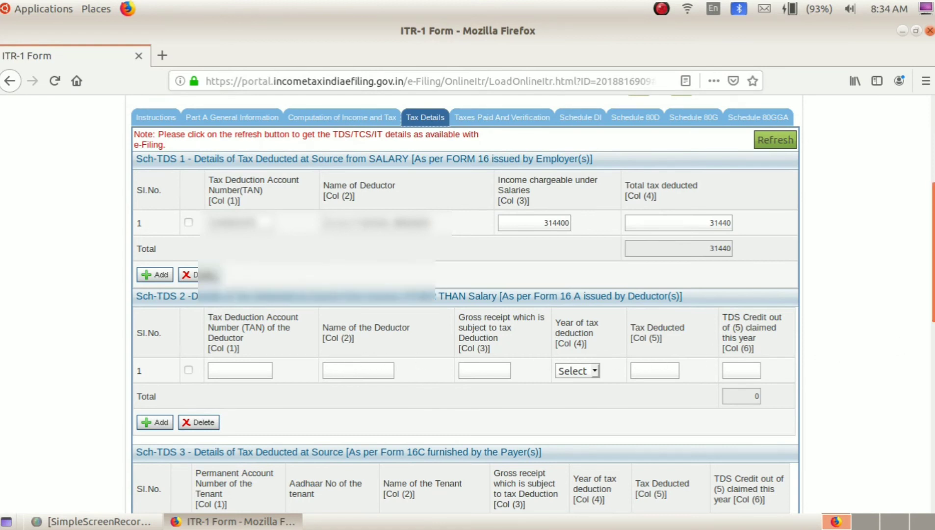
scroll(889, 293, up, 2)
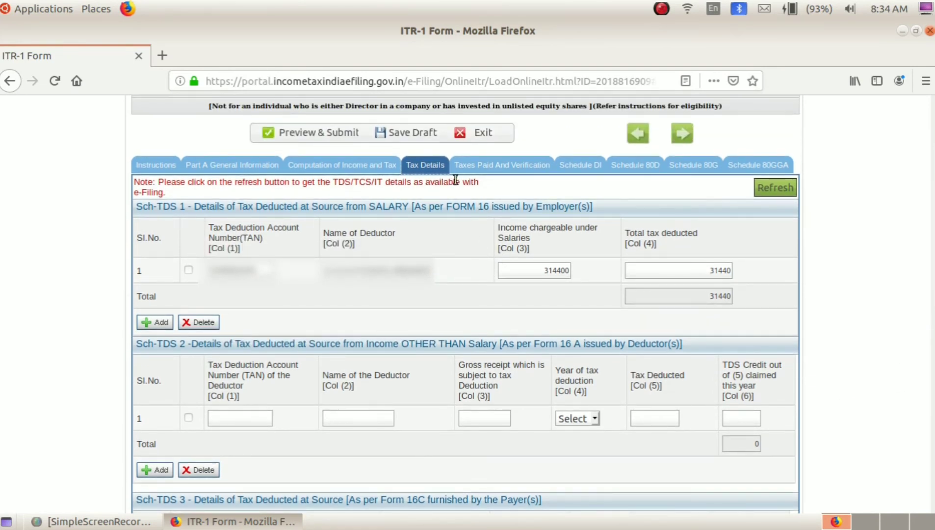
click(400, 136)
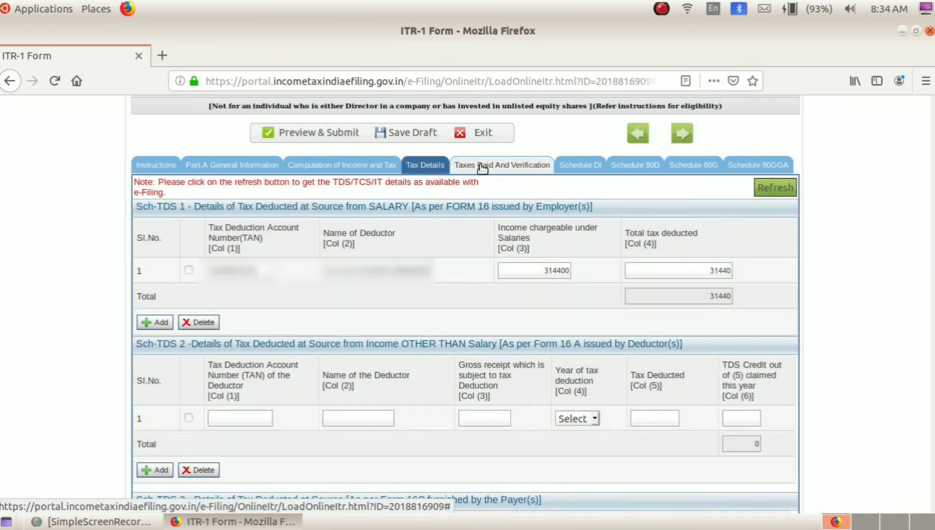
View Part E and Verification, showing 31440 taxes paid and 0 payable or refundable.
click(484, 168)
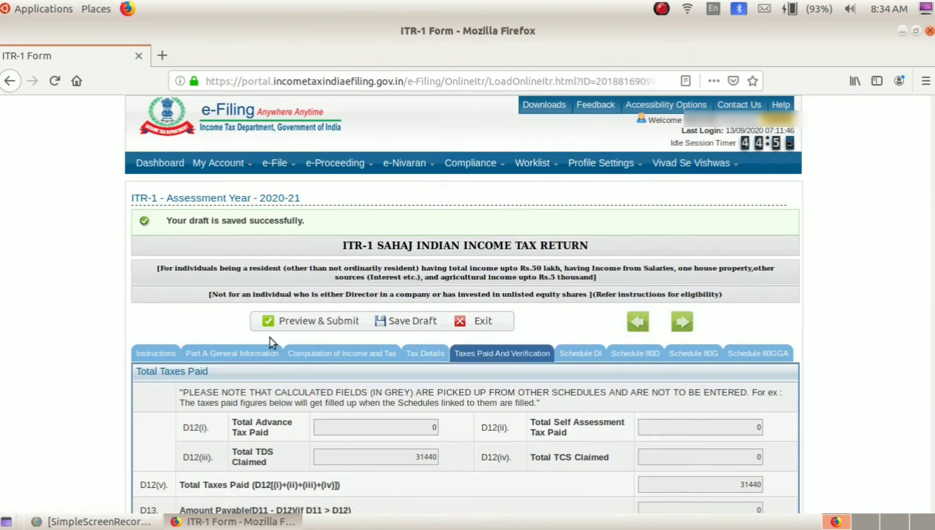
scroll(273, 351, down, 5)
scroll(302, 341, down, 5)
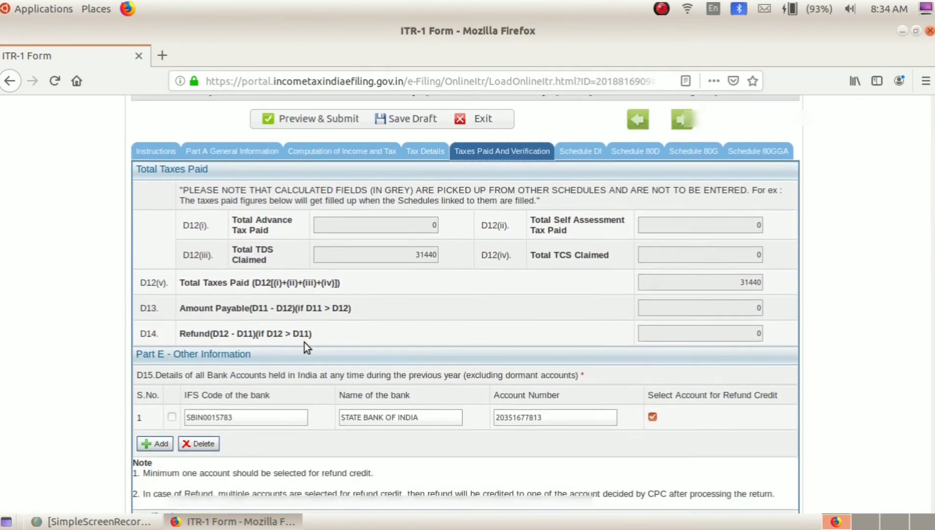
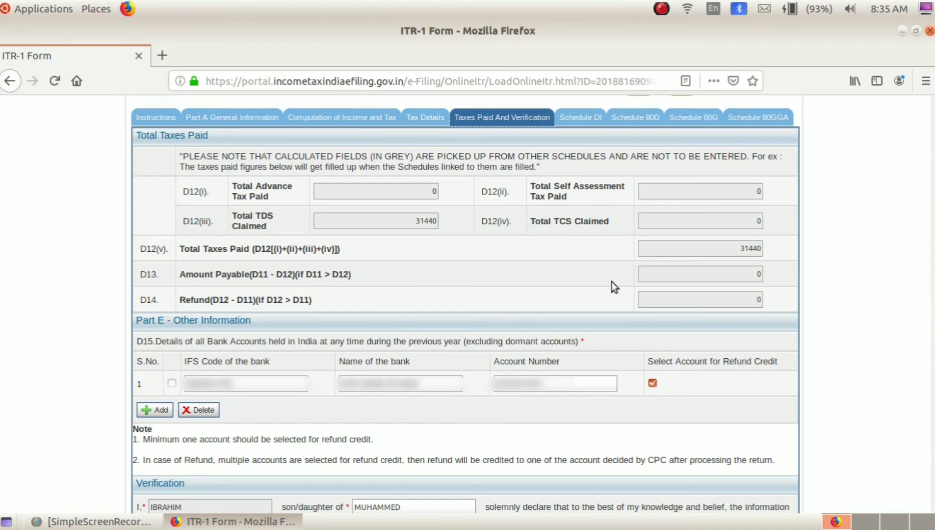
Look through the Sch-TDS, Sch TCS and Sch IT schedules under Tax Details, then go to Taxes Paid and Verification.
click(430, 118)
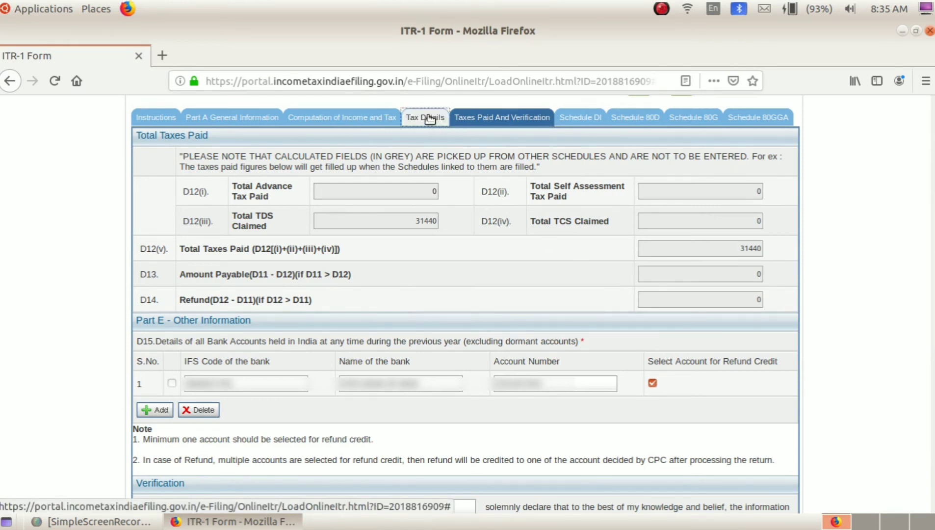
scroll(559, 417, down, 9)
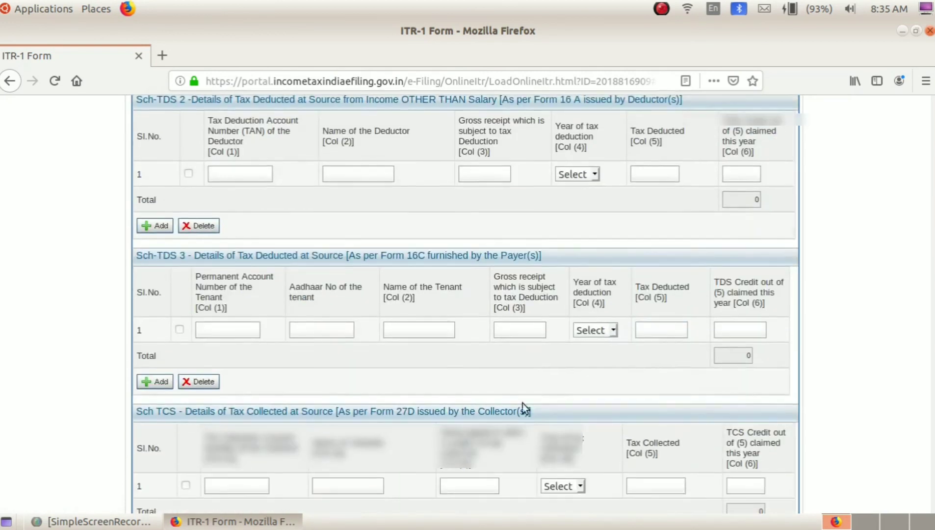
scroll(391, 362, down, 6)
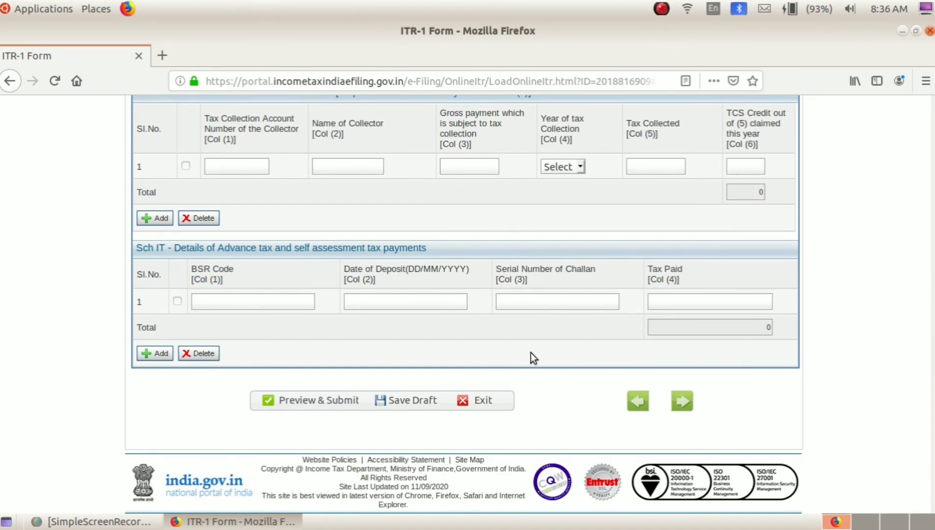
scroll(530, 352, up, 15)
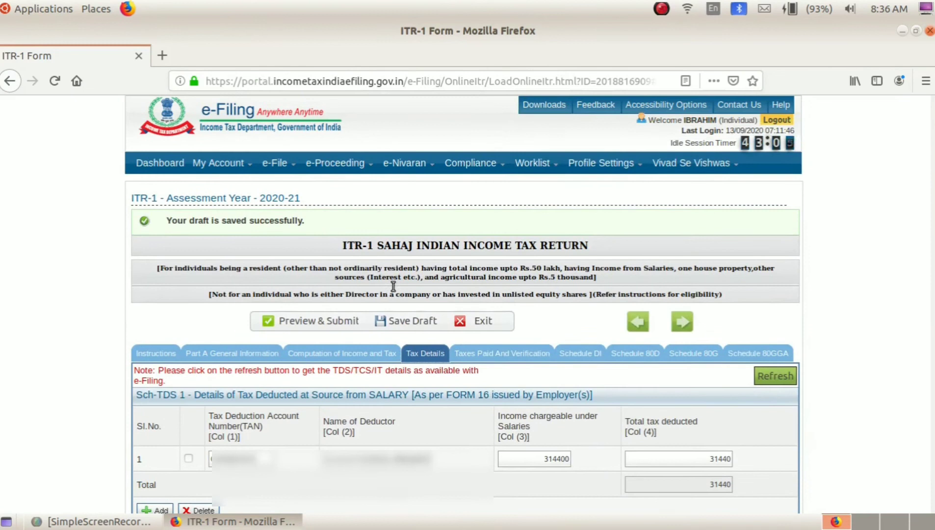
click(513, 357)
Review taxes paid and the refund bank account down to Verification, dismissing the save reminder.
scroll(524, 406, down, 4)
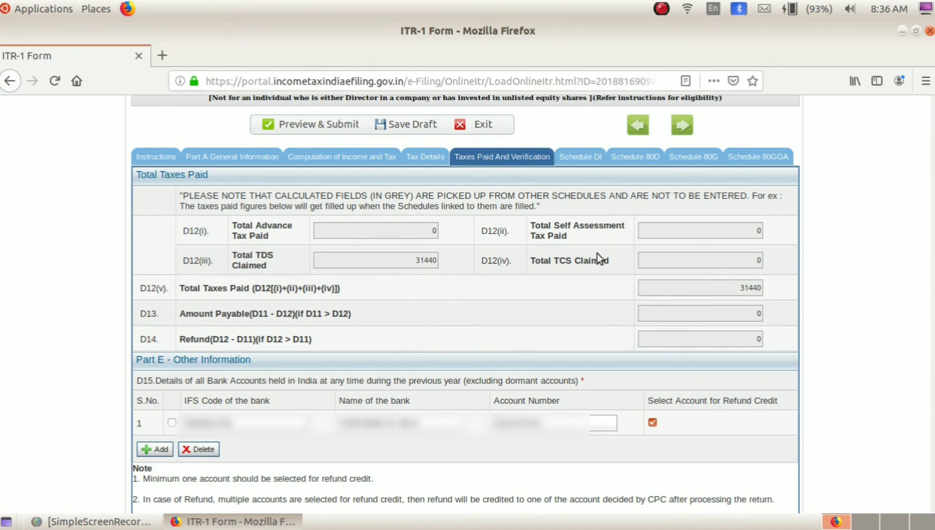
scroll(612, 303, down, 2)
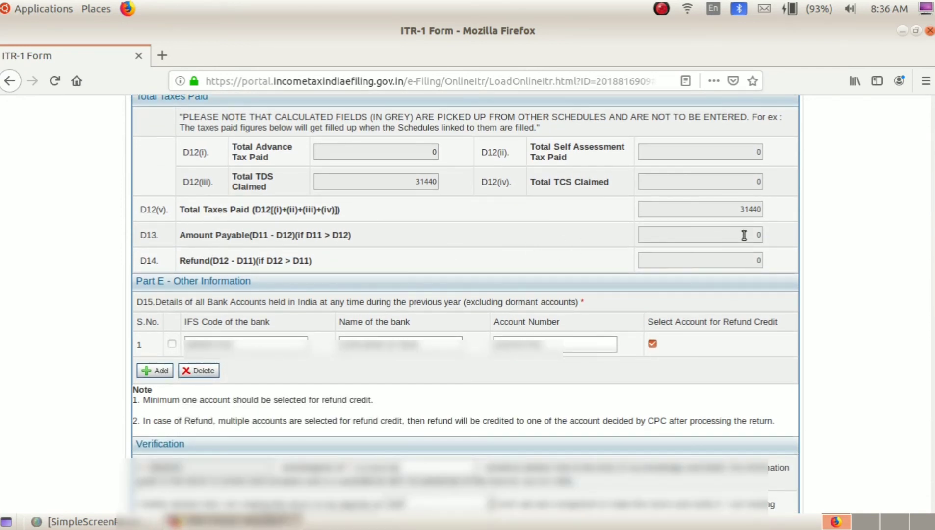
scroll(736, 238, down, 1)
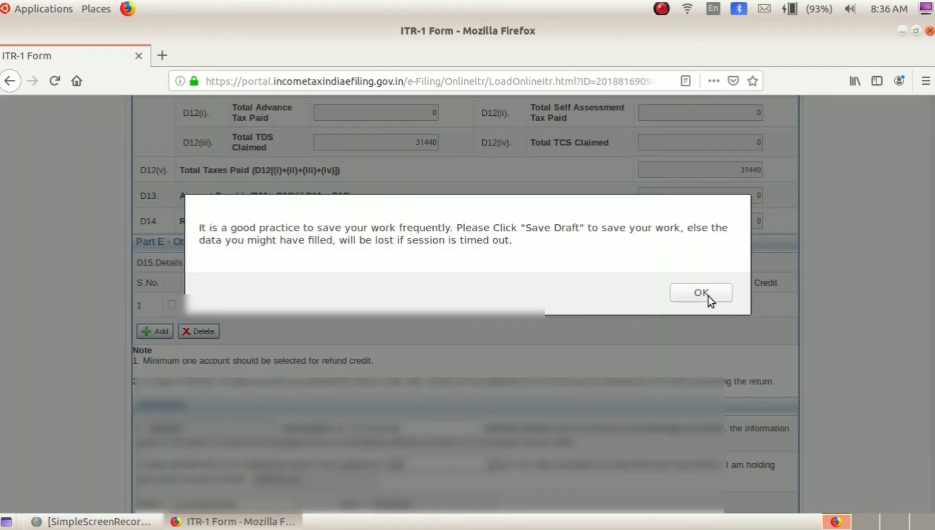
click(709, 296)
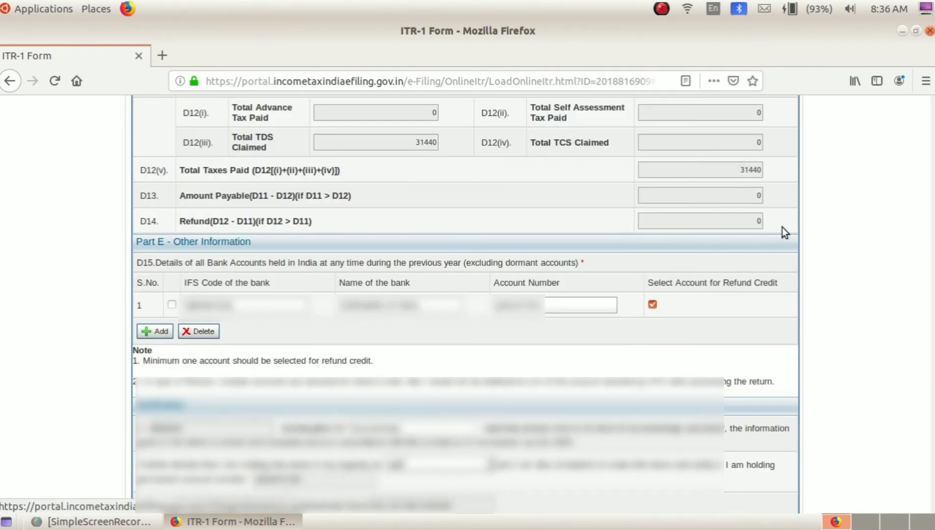
scroll(524, 238, down, 3)
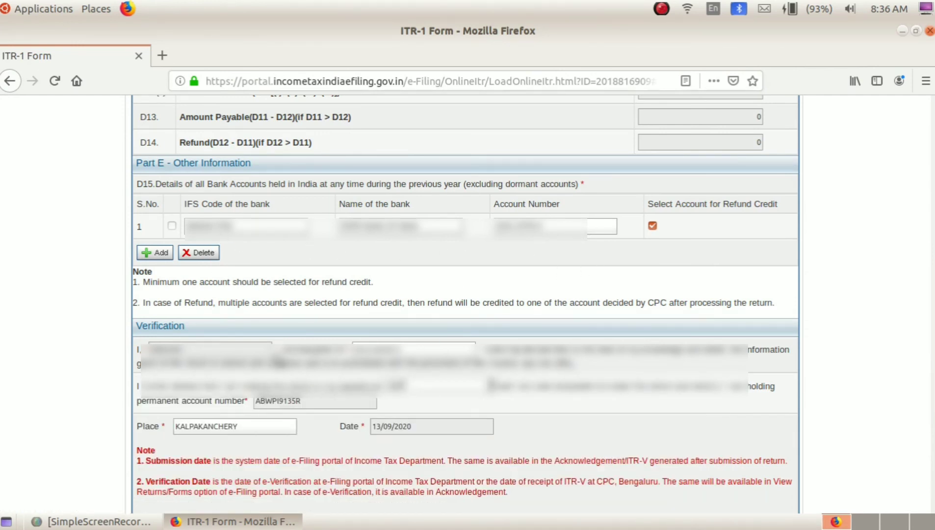
scroll(205, 356, down, 3)
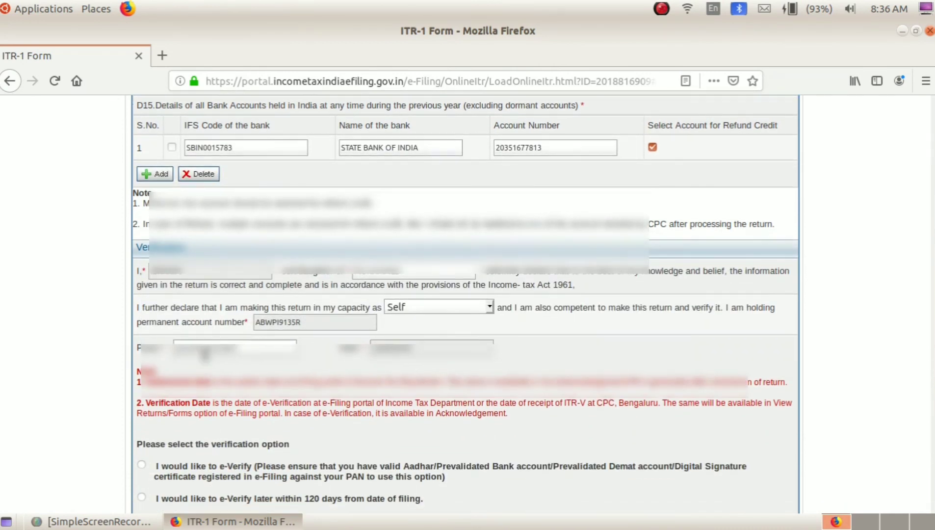
Set the declaration capacity to Self and save the ITR-1 as a draft.
scroll(191, 307, down, 3)
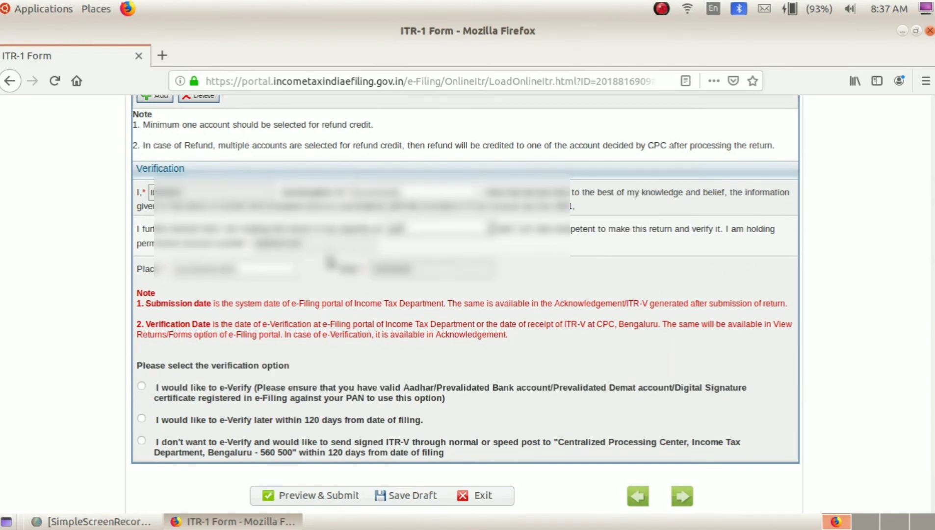
click(404, 232)
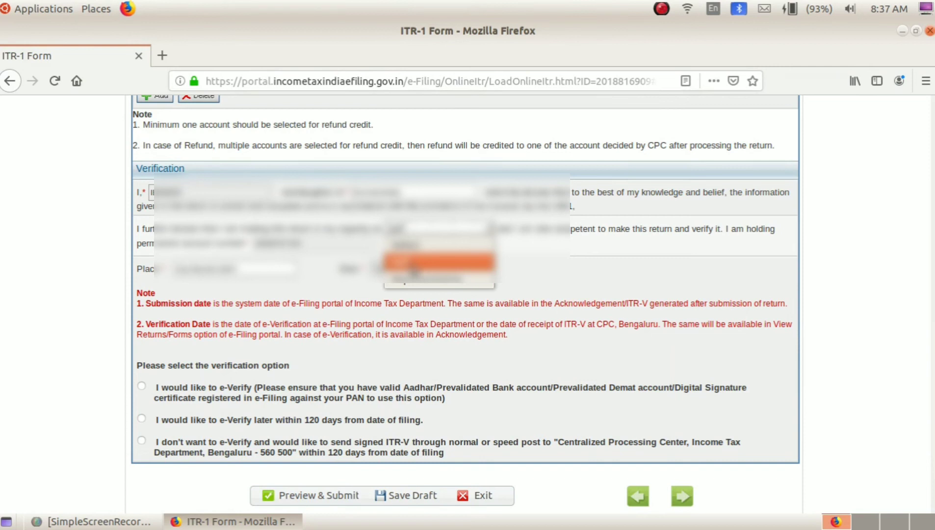
click(413, 265)
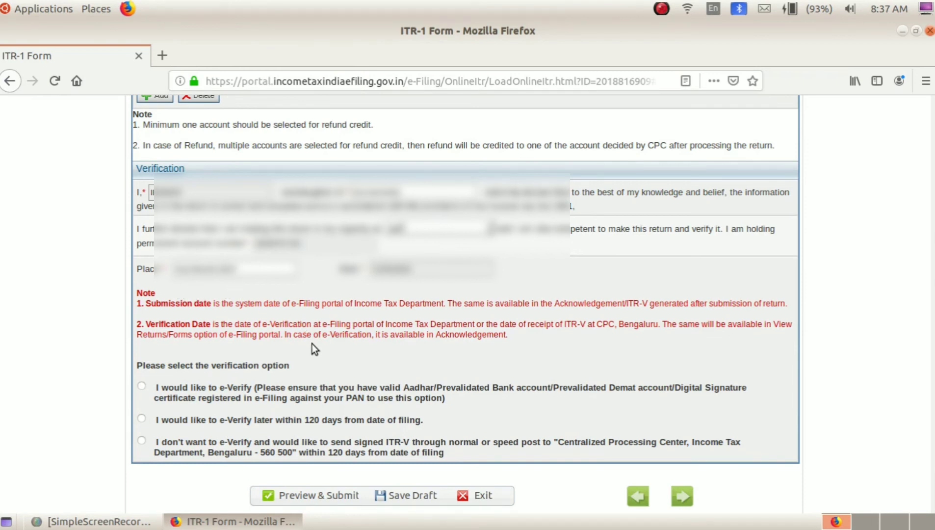
scroll(313, 344, down, 1)
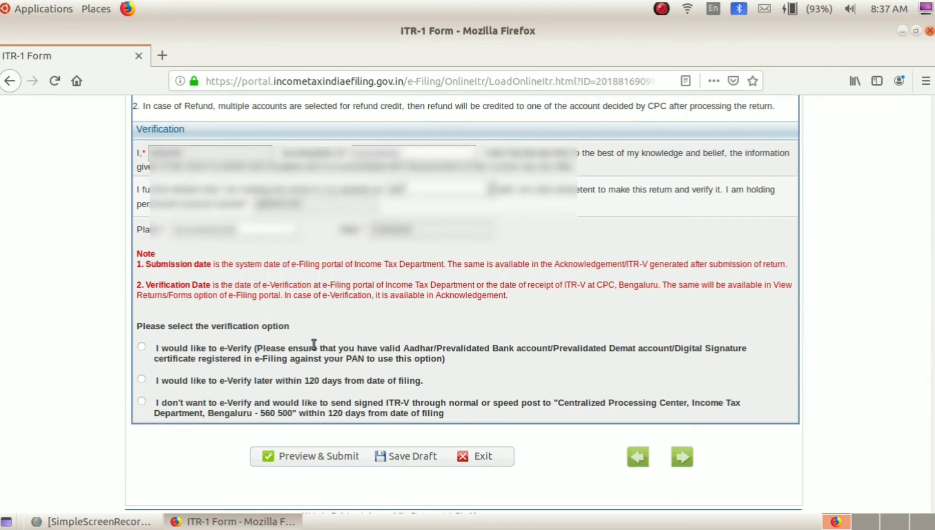
click(411, 461)
scroll(334, 353, down, 2)
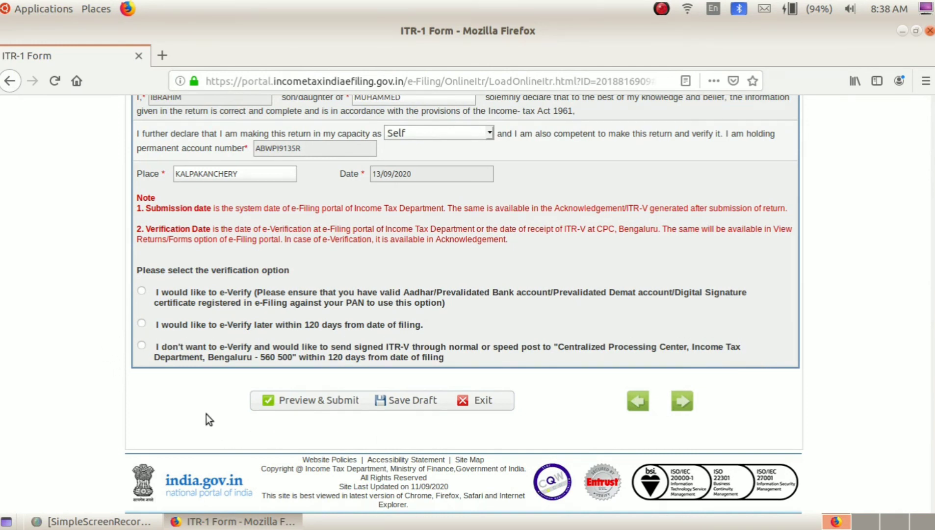
Select the 'I would like to e-Verify' verification option.
click(141, 291)
After the failed Preview & Submit, mark both Schedule 80D senior-citizen questions 'Not claiming' and save the draft.
click(305, 405)
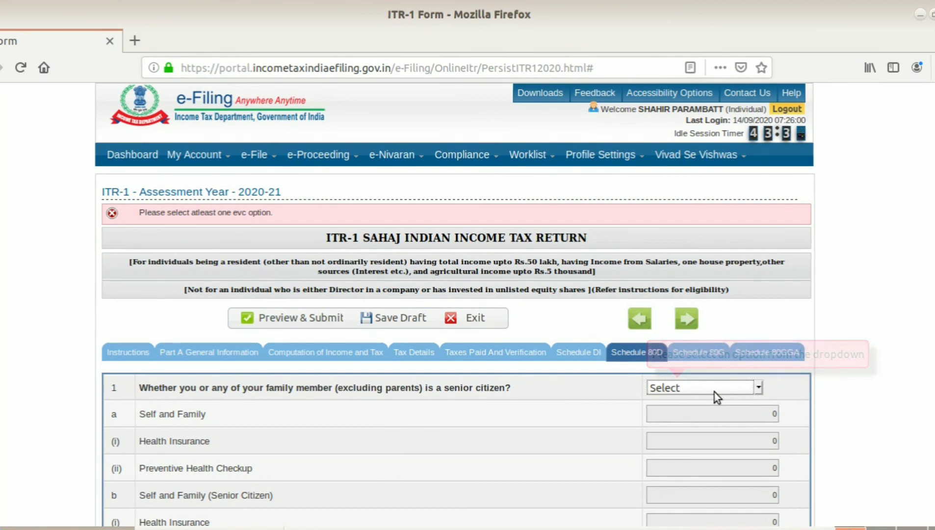
click(685, 387)
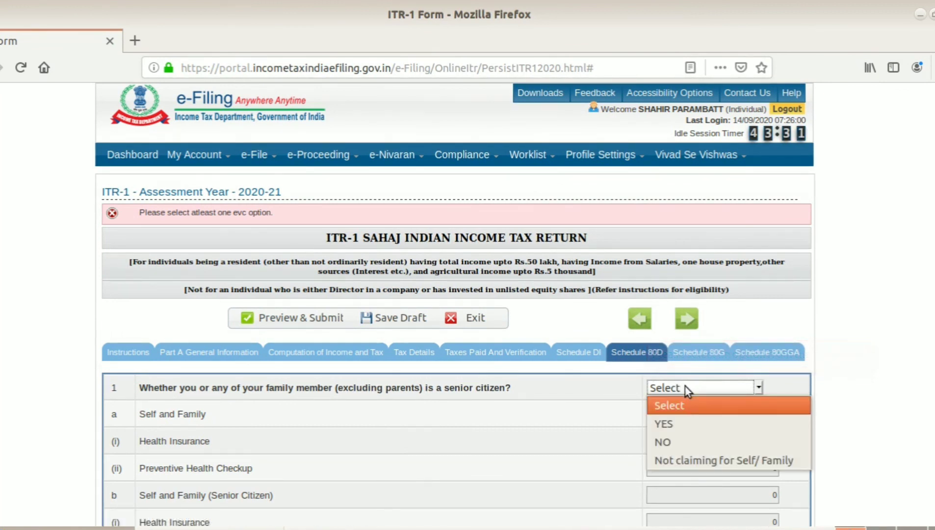
click(702, 462)
scroll(702, 460, down, 6)
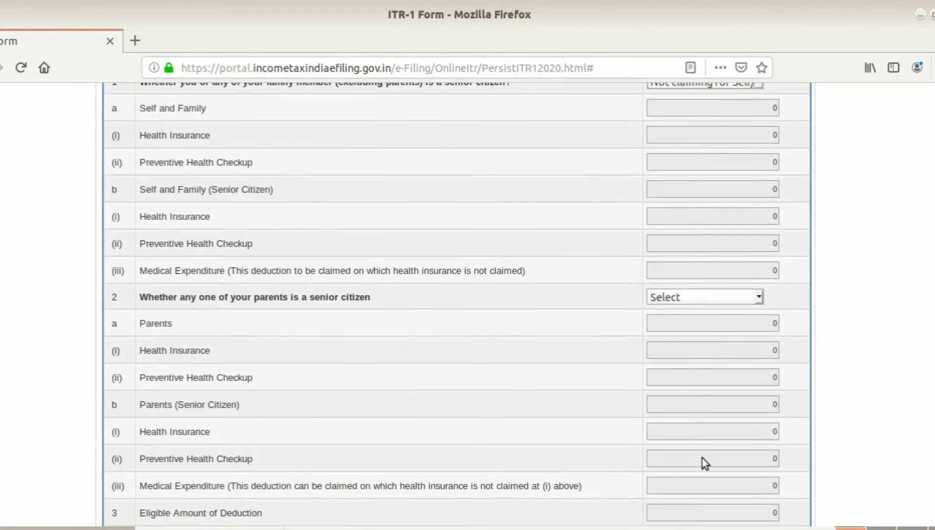
click(697, 271)
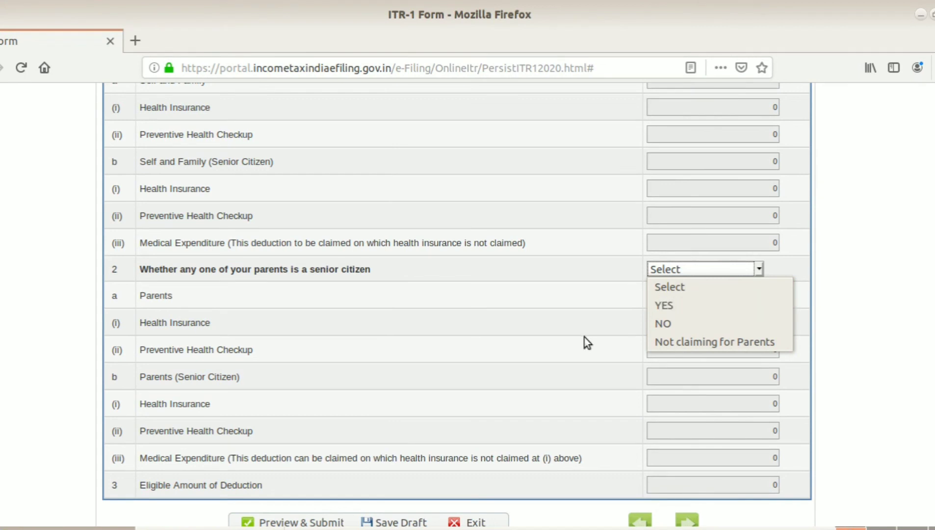
click(680, 343)
scroll(677, 345, down, 4)
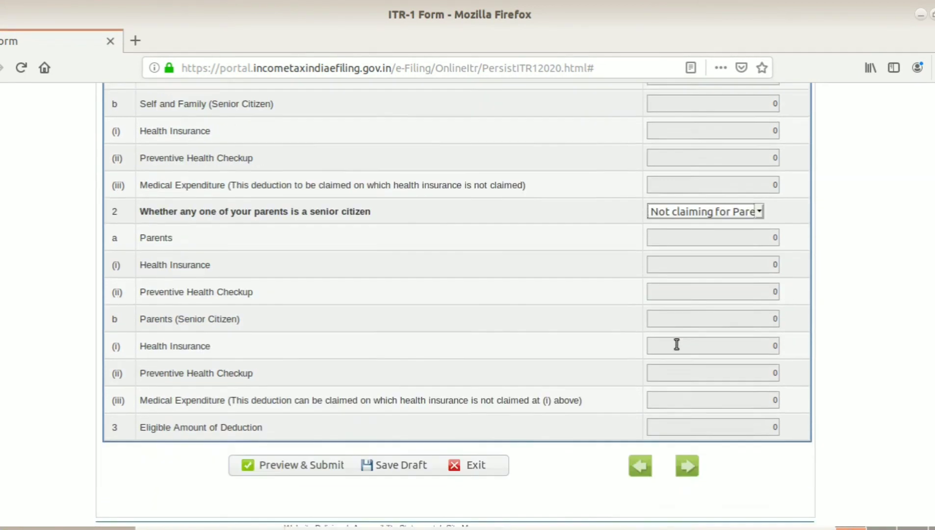
click(397, 413)
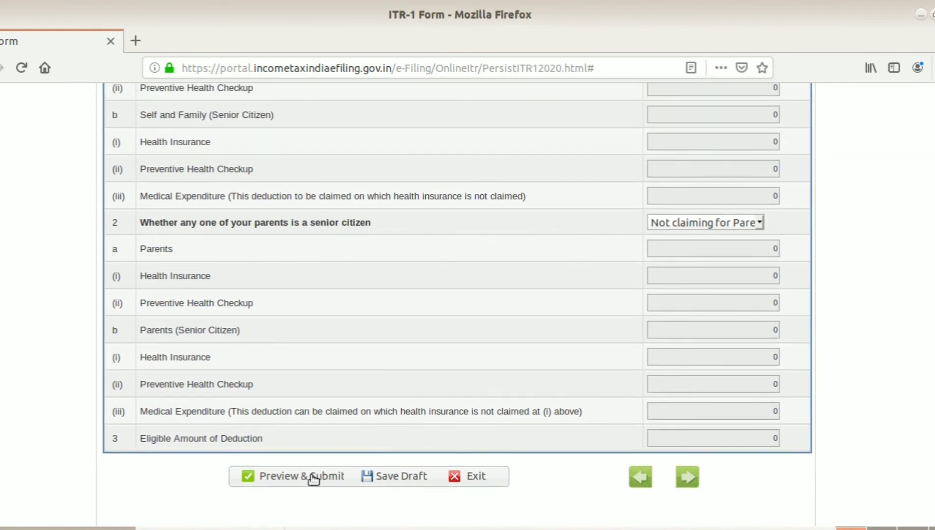
Start Preview & Submit and confirm all details are valid.
click(314, 477)
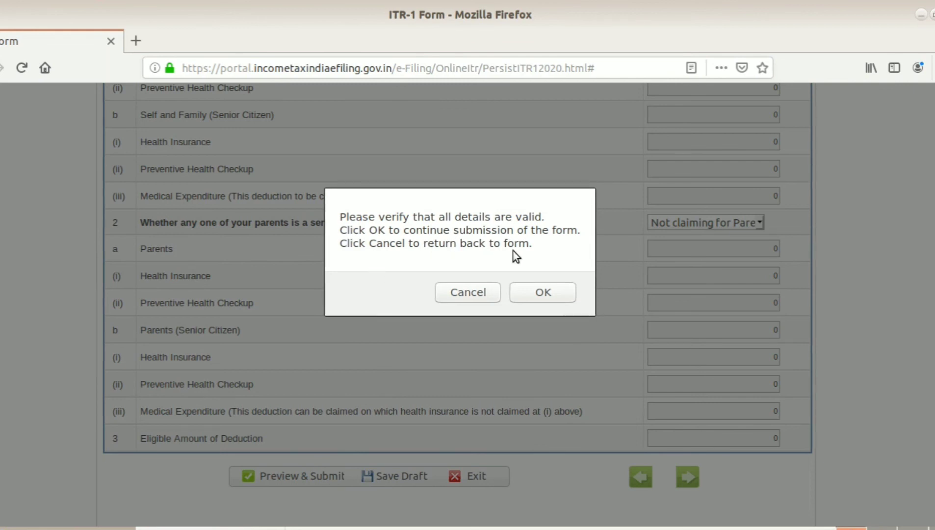
click(556, 295)
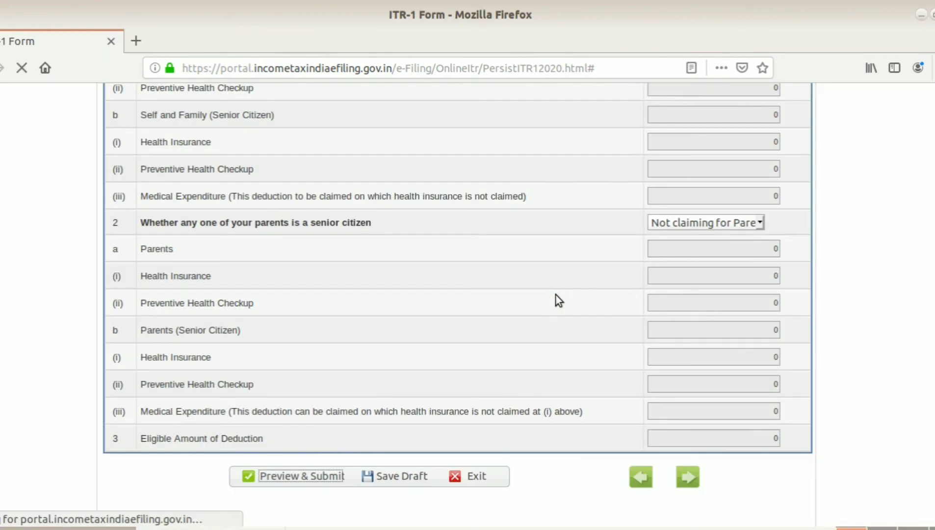
Read the full ITR-1 preview down to Schedule 80GGA and download the preview PDF.
scroll(557, 301, down, 10)
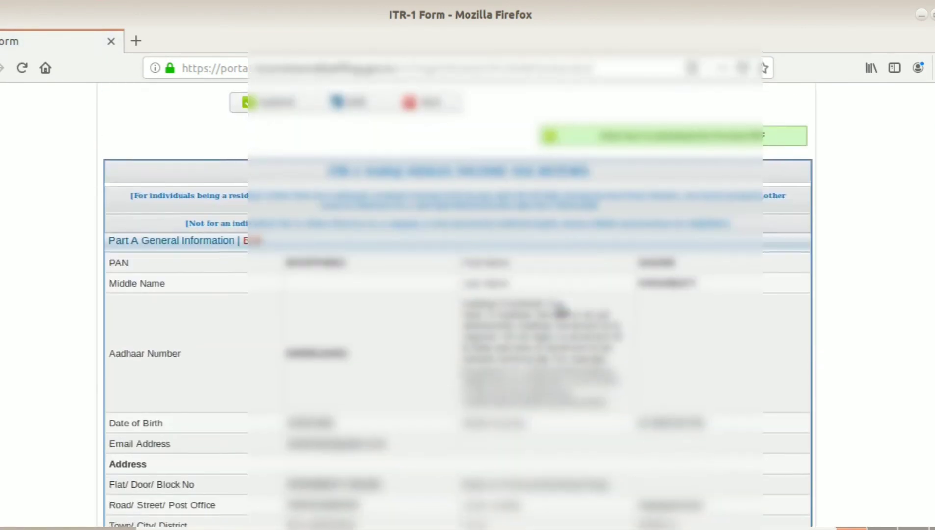
scroll(561, 311, down, 10)
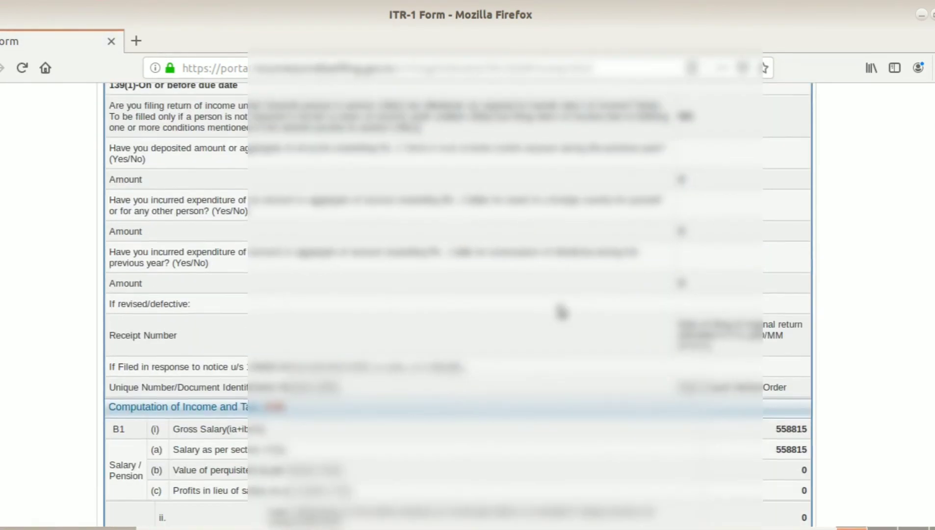
scroll(562, 311, down, 15)
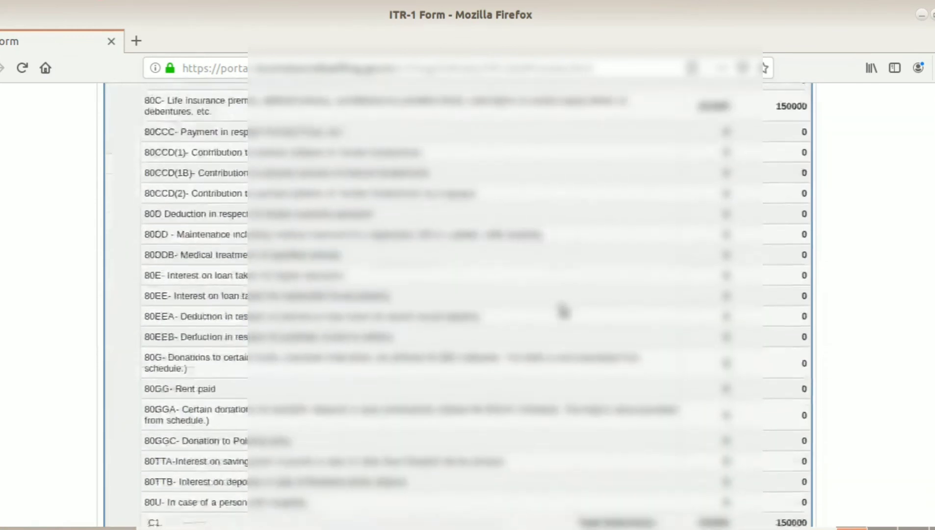
scroll(562, 306, down, 20)
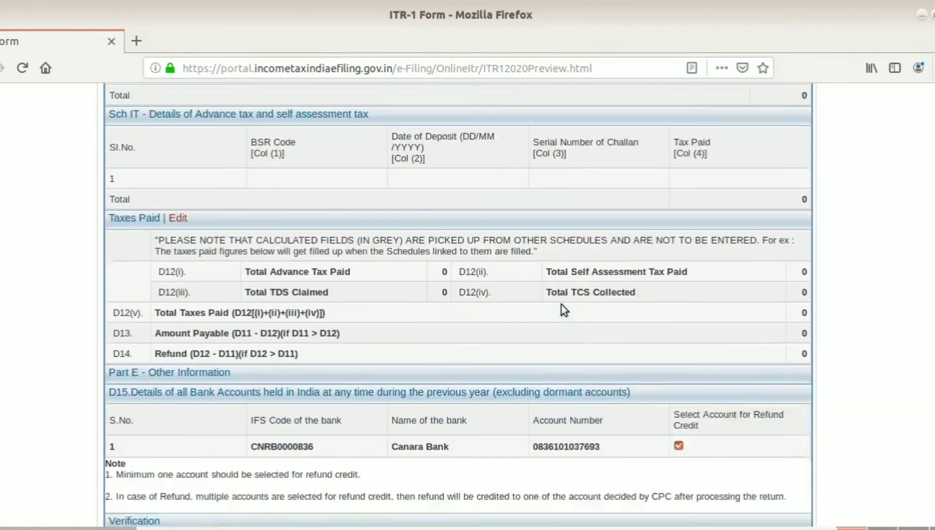
scroll(563, 305, down, 20)
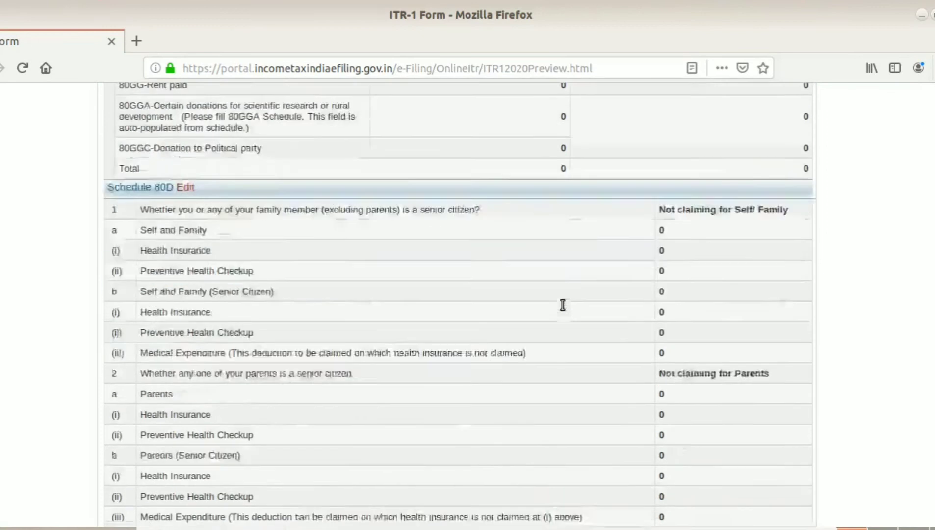
scroll(564, 309, down, 5)
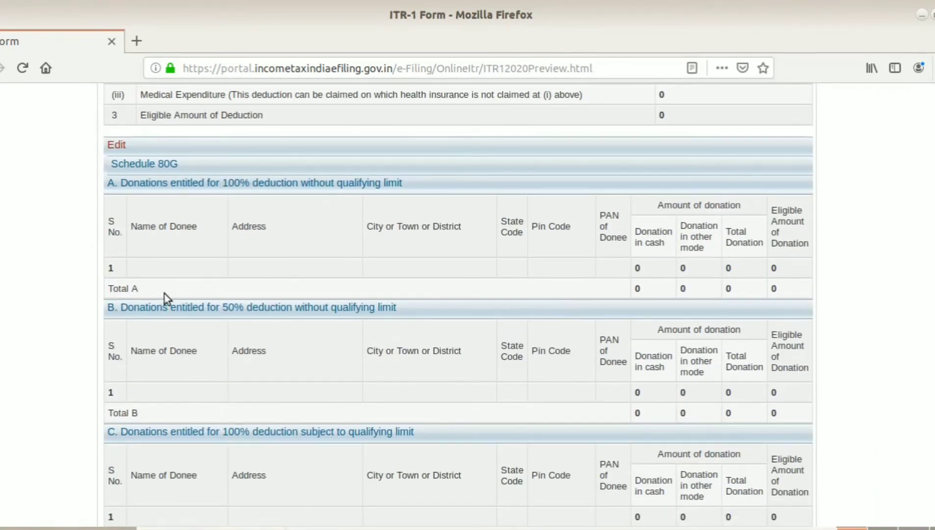
scroll(167, 289, down, 20)
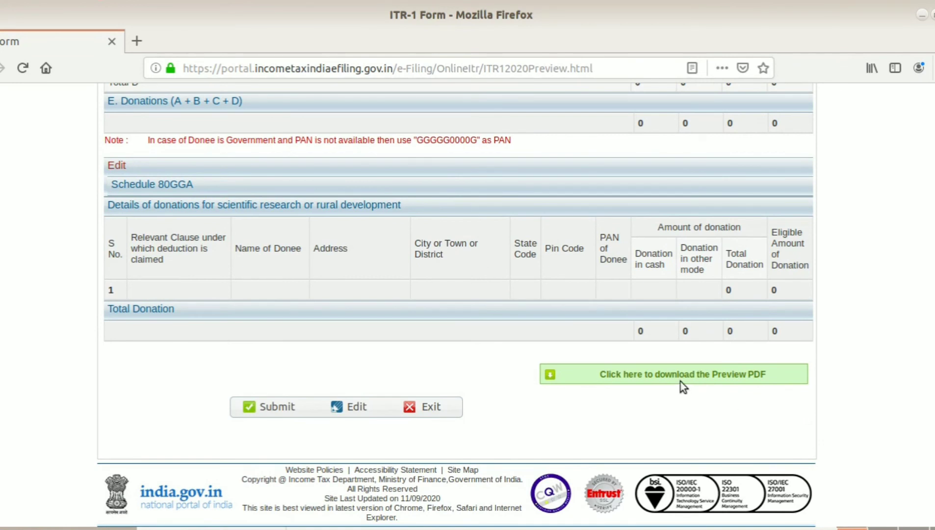
click(713, 380)
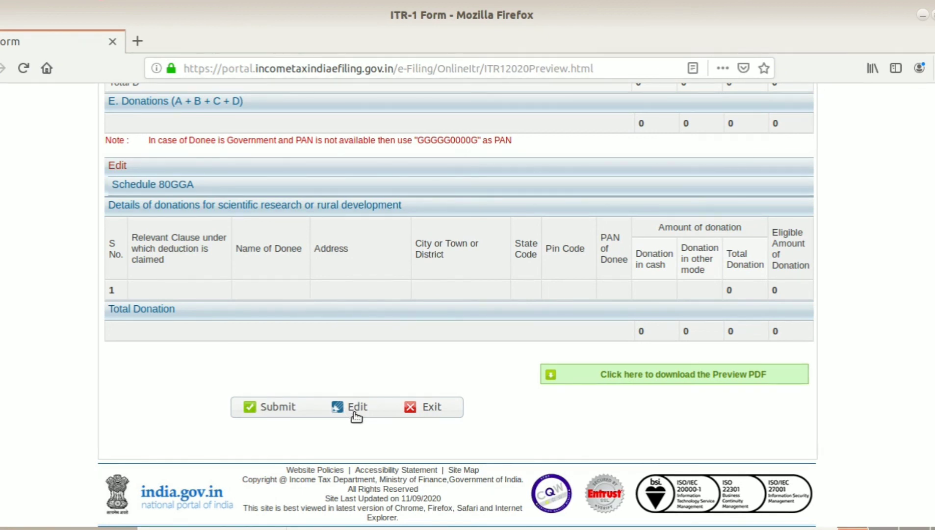
Submit the ITR-1 from the preview, declining the browser's offer to save the password.
click(278, 411)
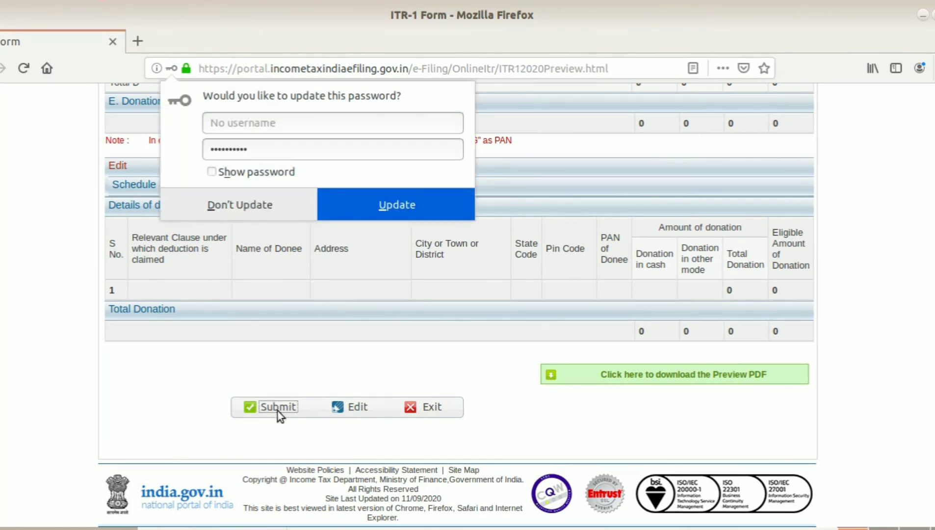
click(241, 204)
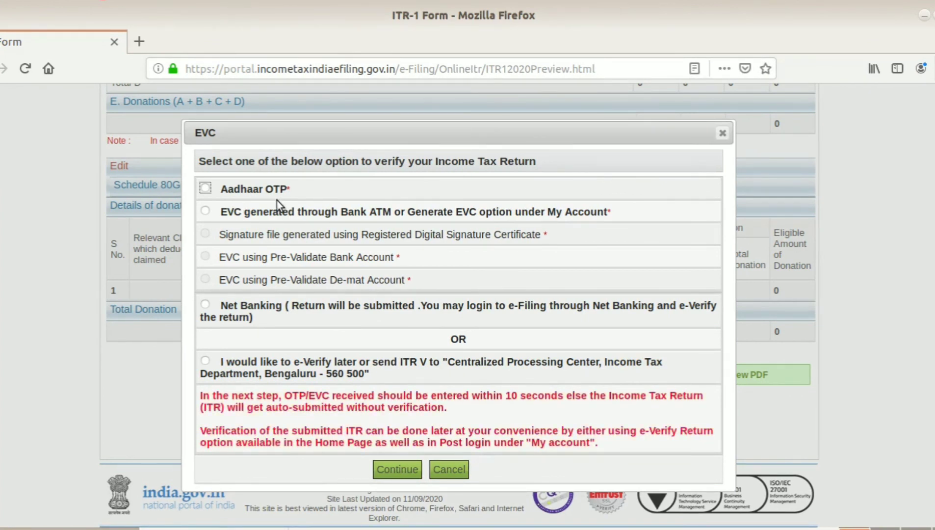
E-verify the return through Aadhaar OTP, entering the six-digit OTP received on the mobile.
click(205, 188)
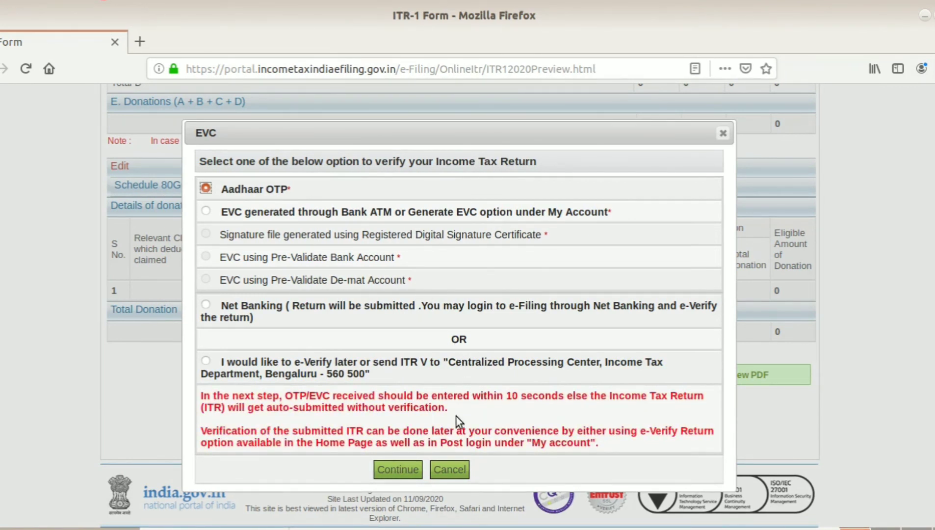
click(390, 469)
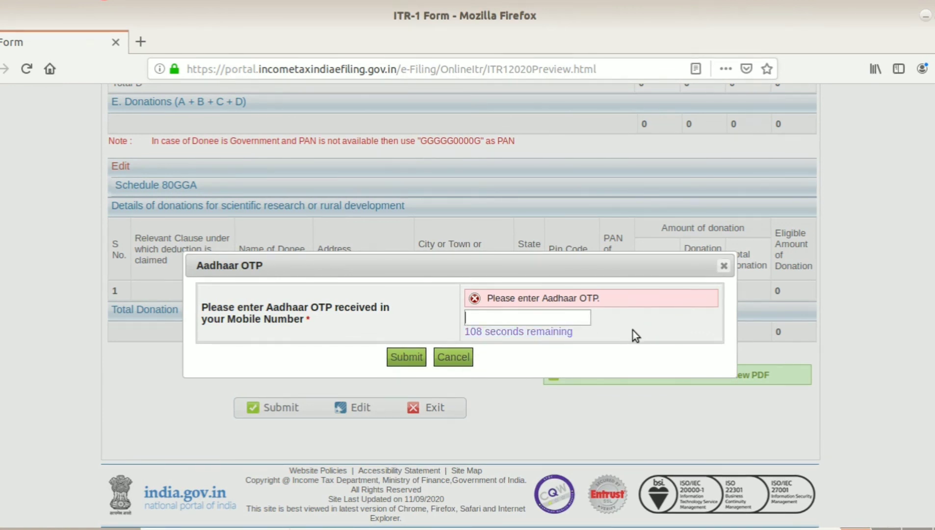
text(•••)
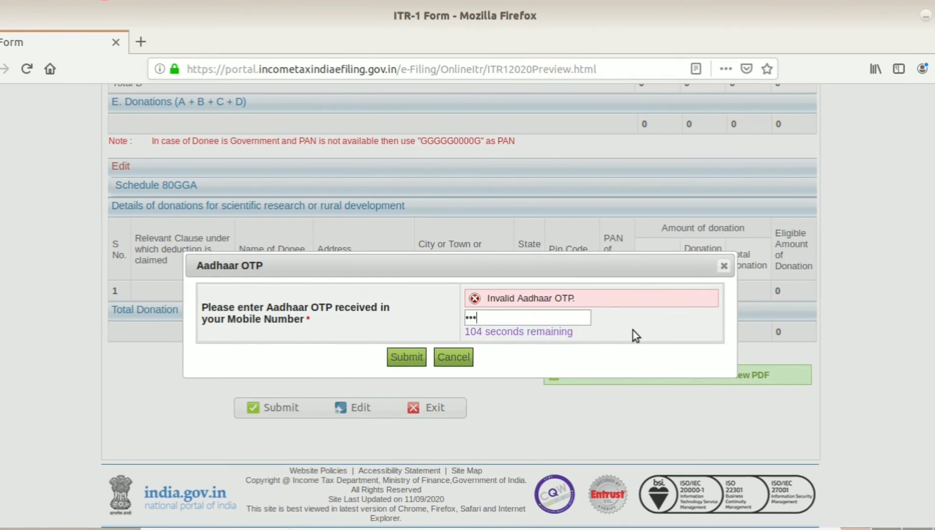
text(•••)
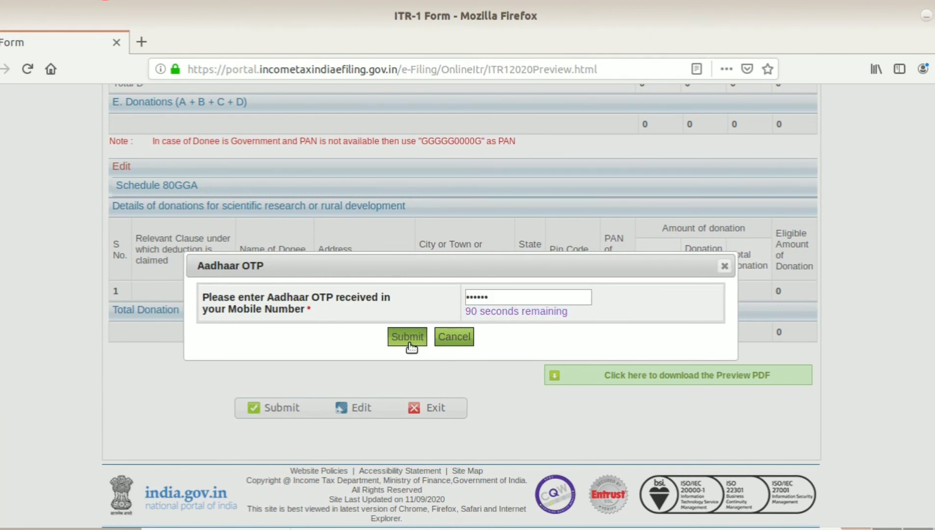
click(410, 345)
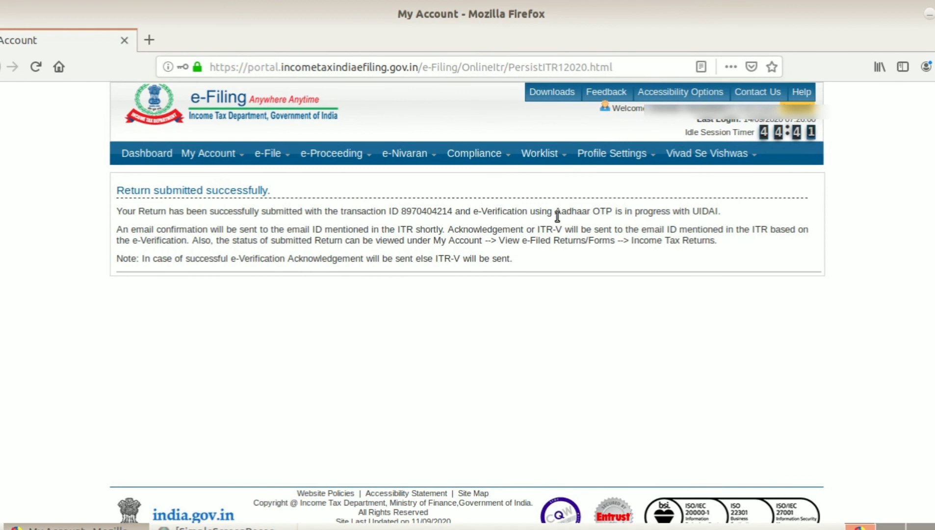
List IncomeTax Returns under My Account > View e-Filed Returns/Forms.
mouse_move(217, 156)
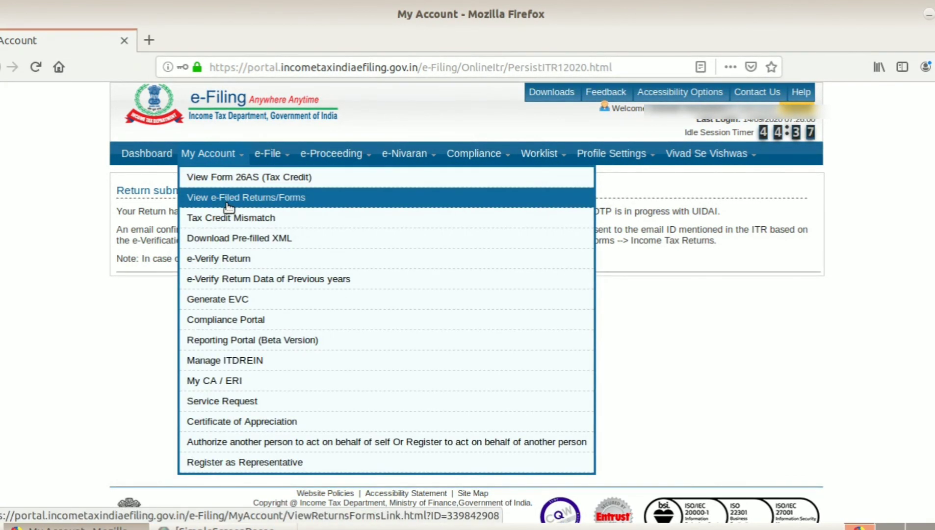
click(270, 205)
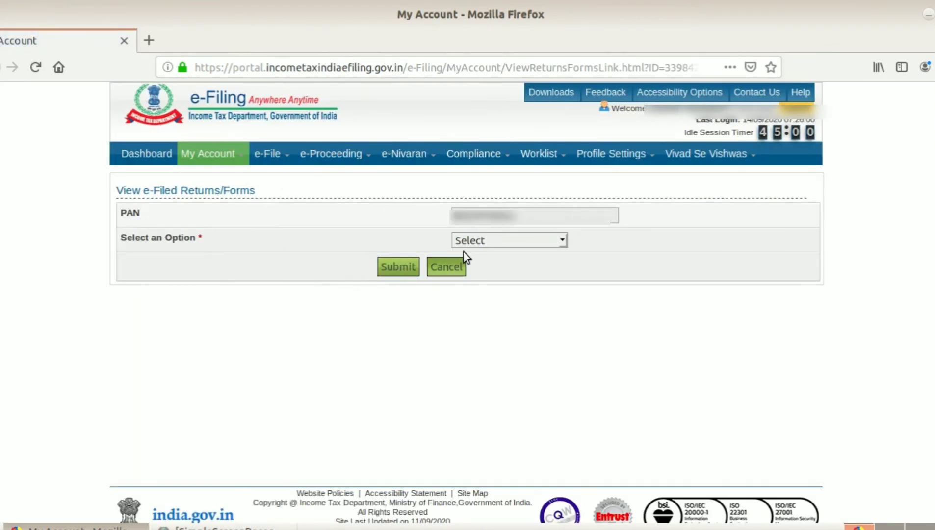
click(477, 241)
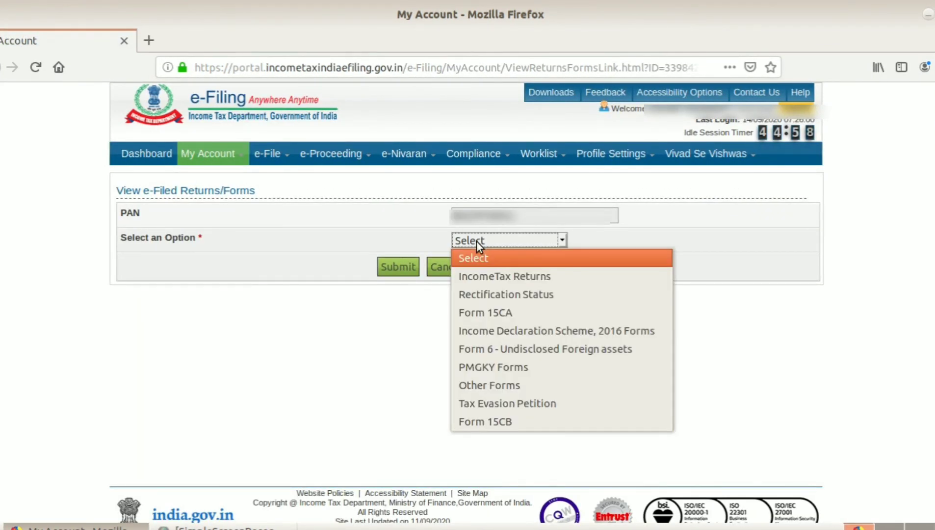
click(491, 276)
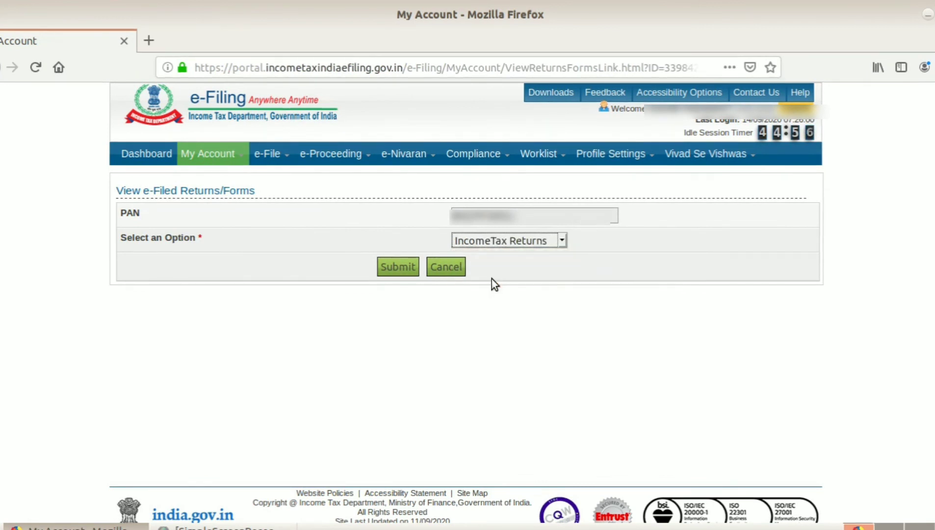
click(404, 271)
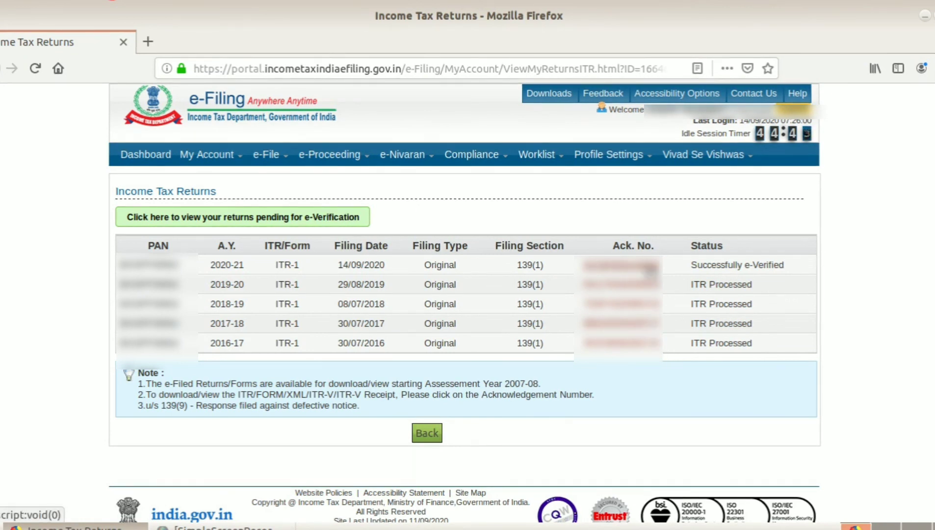
Open the AY 2020-21 return's ITR-V acknowledgement PDF and review it, showing total income 356320.
click(650, 267)
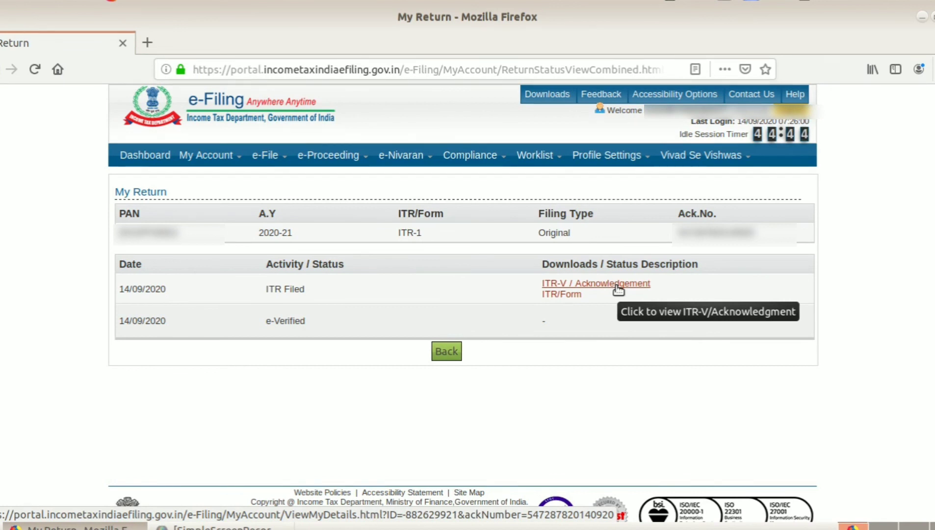
click(617, 287)
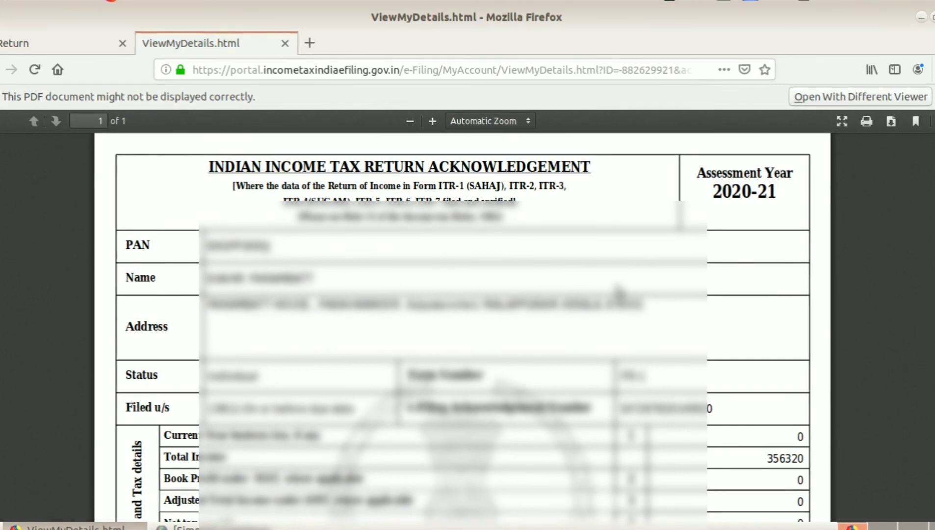
scroll(618, 294, down, 10)
scroll(461, 314, down, 2)
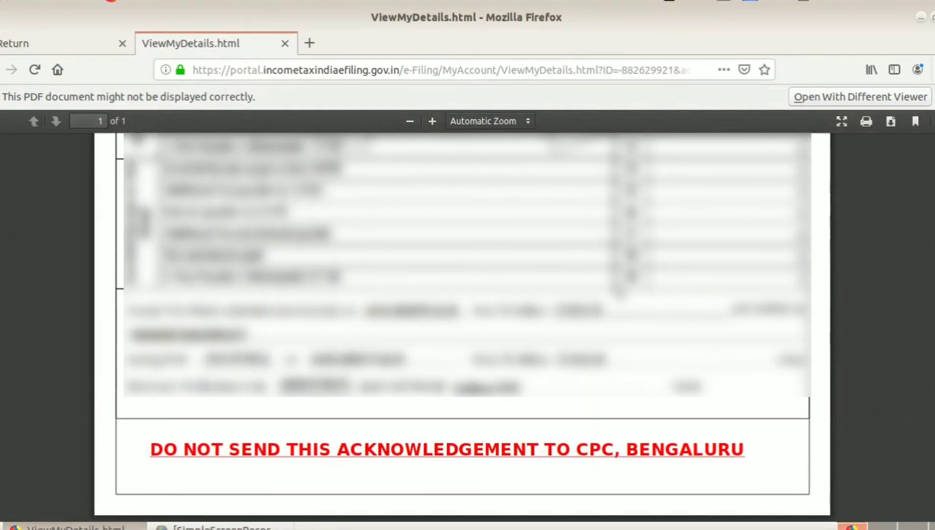